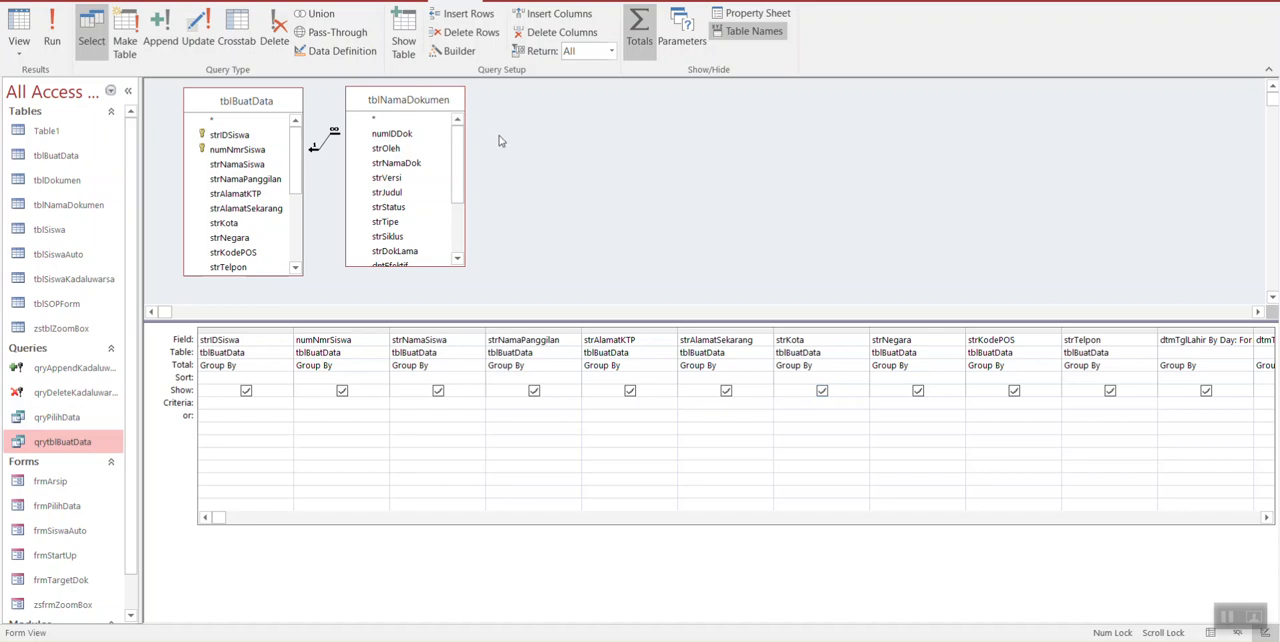
# Step: Adjust the divider above the query design grid and enlarge the tblNamaDokumen field list to match the height of tblBuatData
pyautogui.moveTo(420, 103); pyautogui.dragTo(420, 106)
pyautogui.moveTo(392, 325)
pyautogui.mouseDown()
pyautogui.moveTo(392, 281)
pyautogui.moveTo(391, 309)
pyautogui.mouseUp()
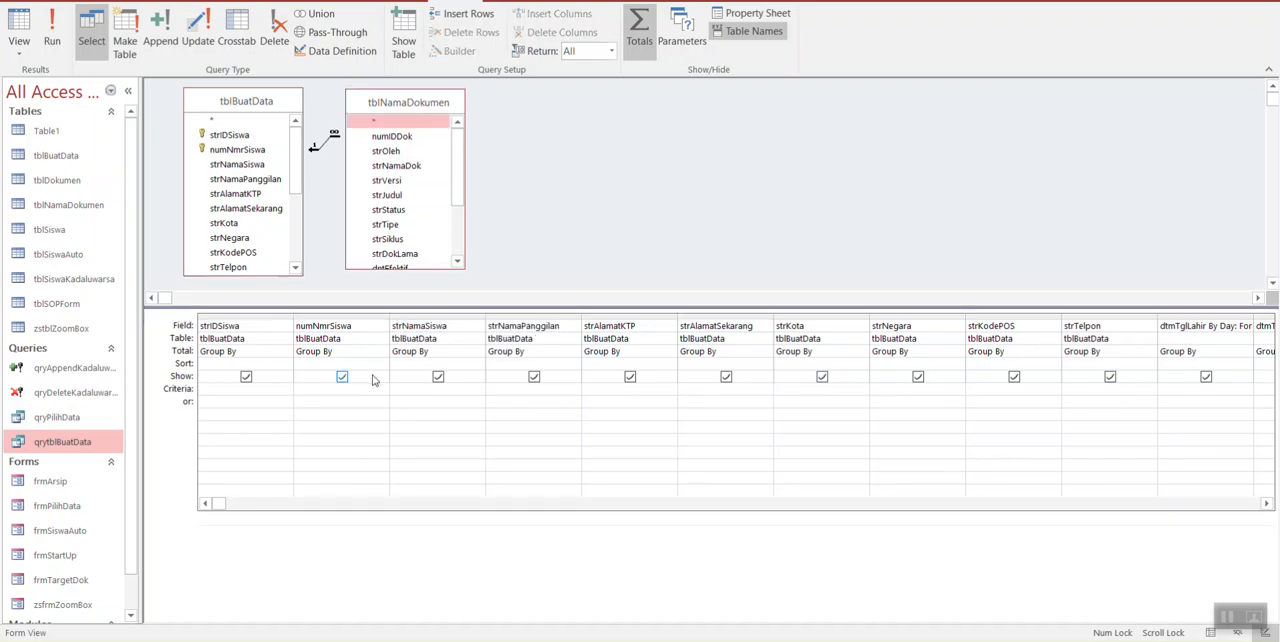
pyautogui.click(347, 401)
pyautogui.moveTo(332, 305); pyautogui.dragTo(333, 338)
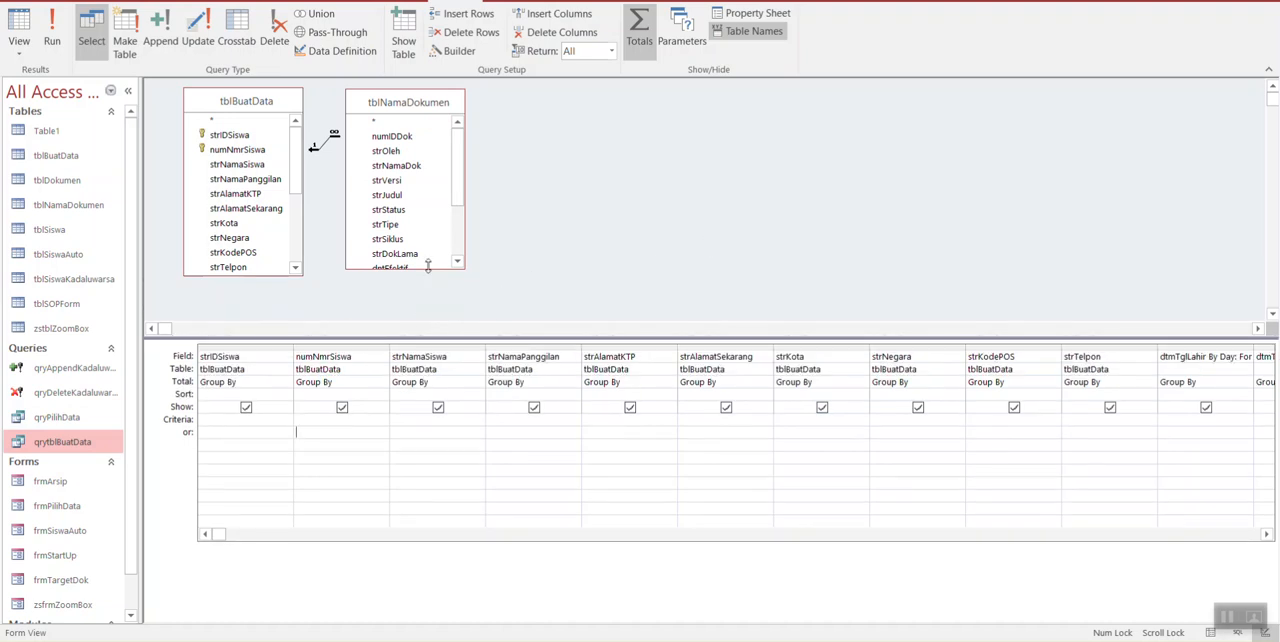
pyautogui.moveTo(429, 265); pyautogui.dragTo(432, 272)
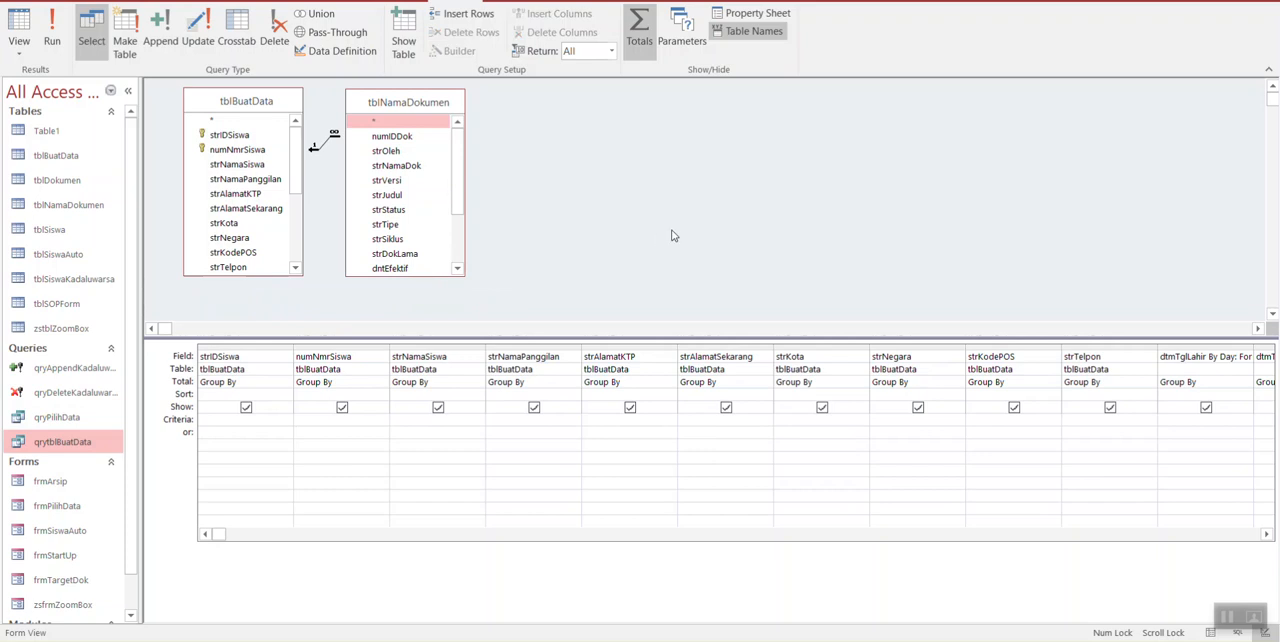
# Step: Open the tblBuatData table in Design view and examine the data types of strIDSiswa and numNmrSiswa and the latter's caption
pyautogui.doubleClick(95, 159)
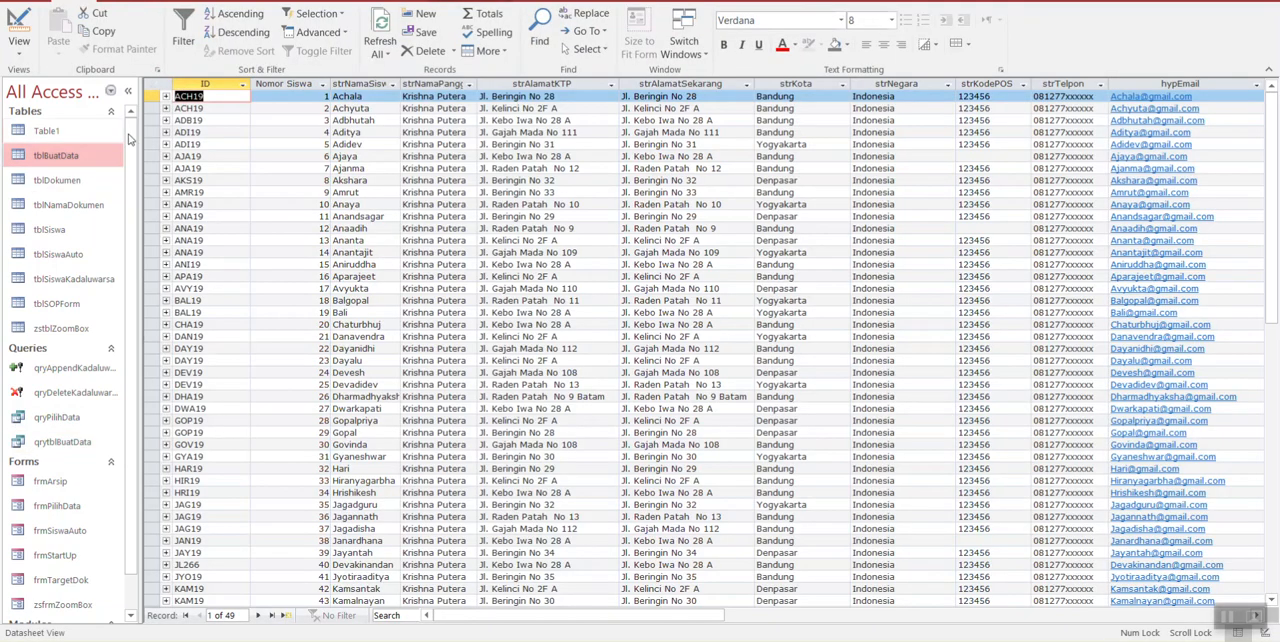
pyautogui.click(19, 28)
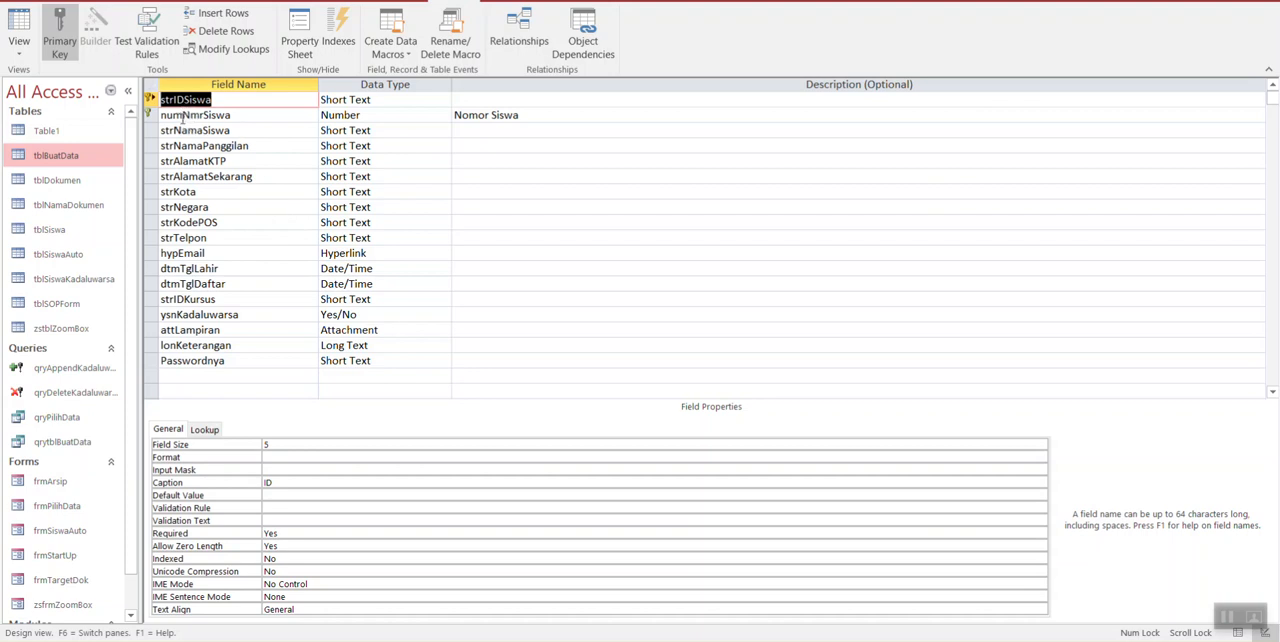
pyautogui.click(357, 101)
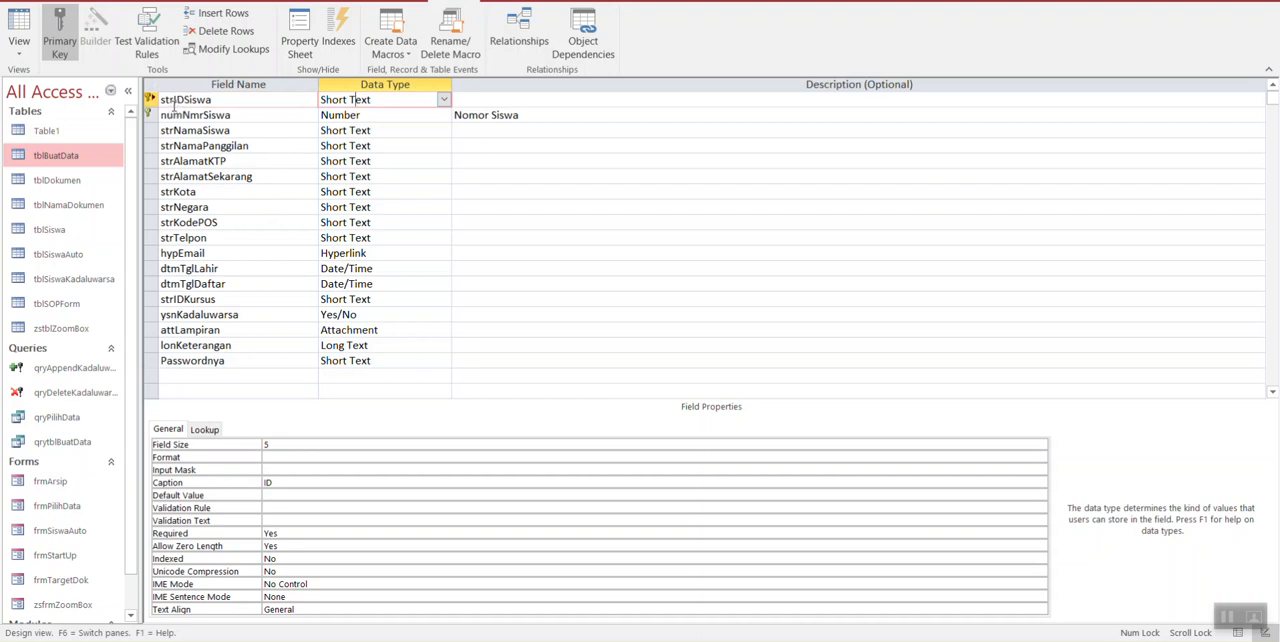
pyautogui.click(372, 117)
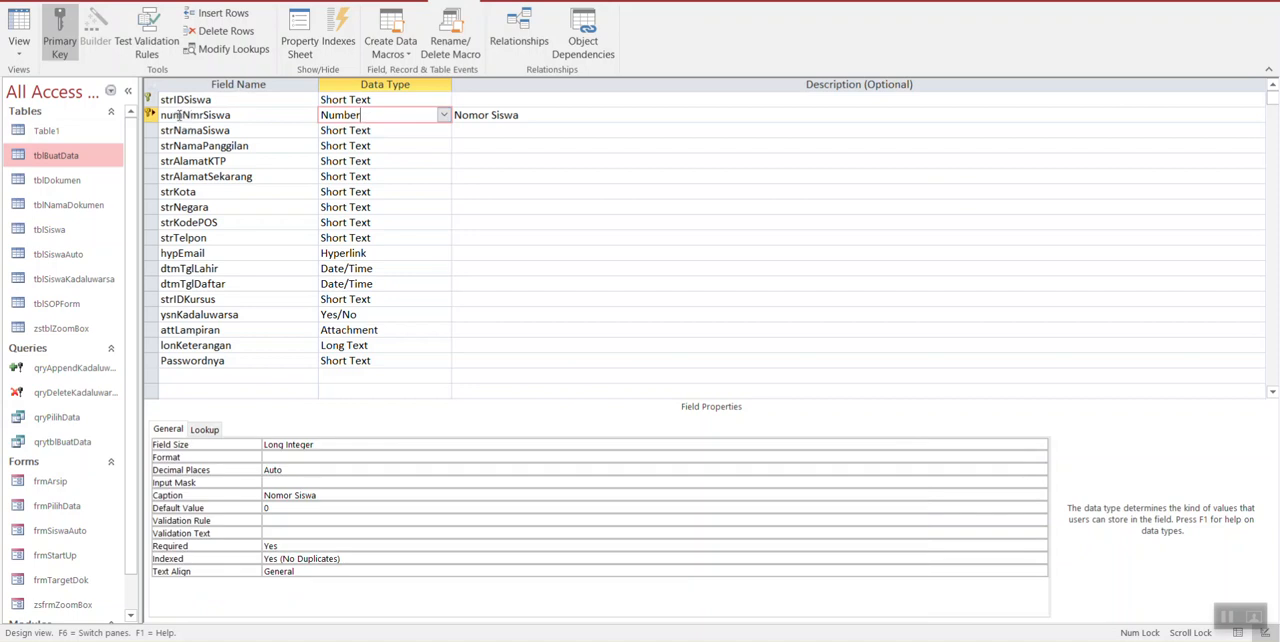
pyautogui.click(180, 115)
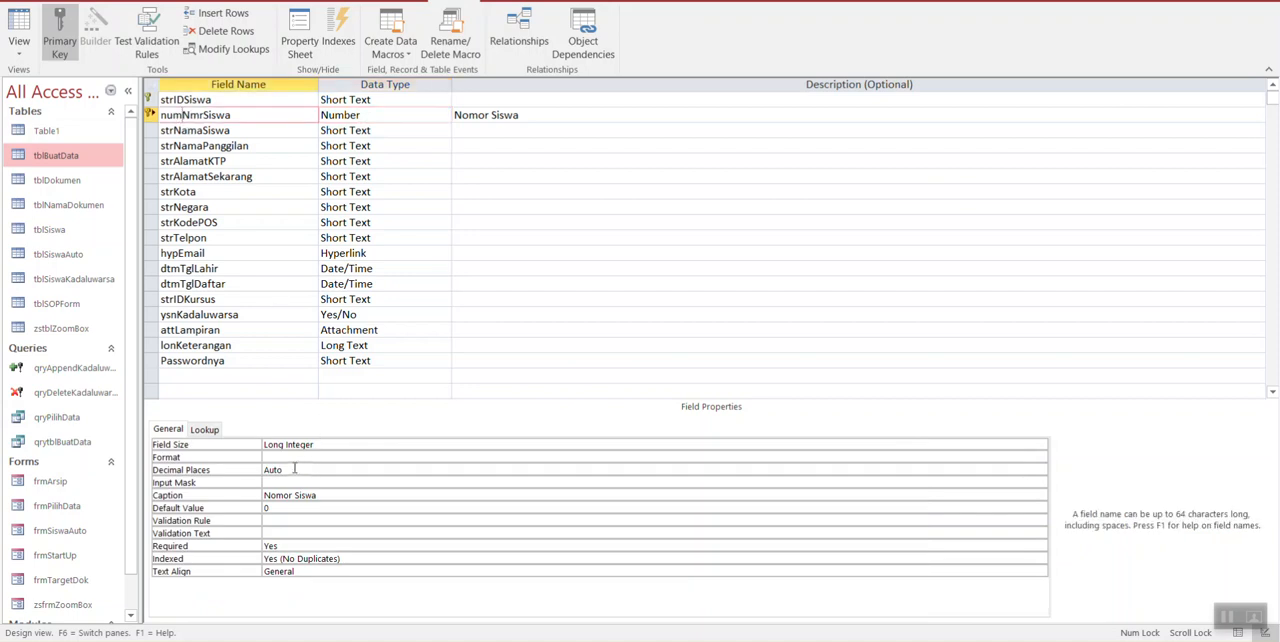
pyautogui.click(320, 496)
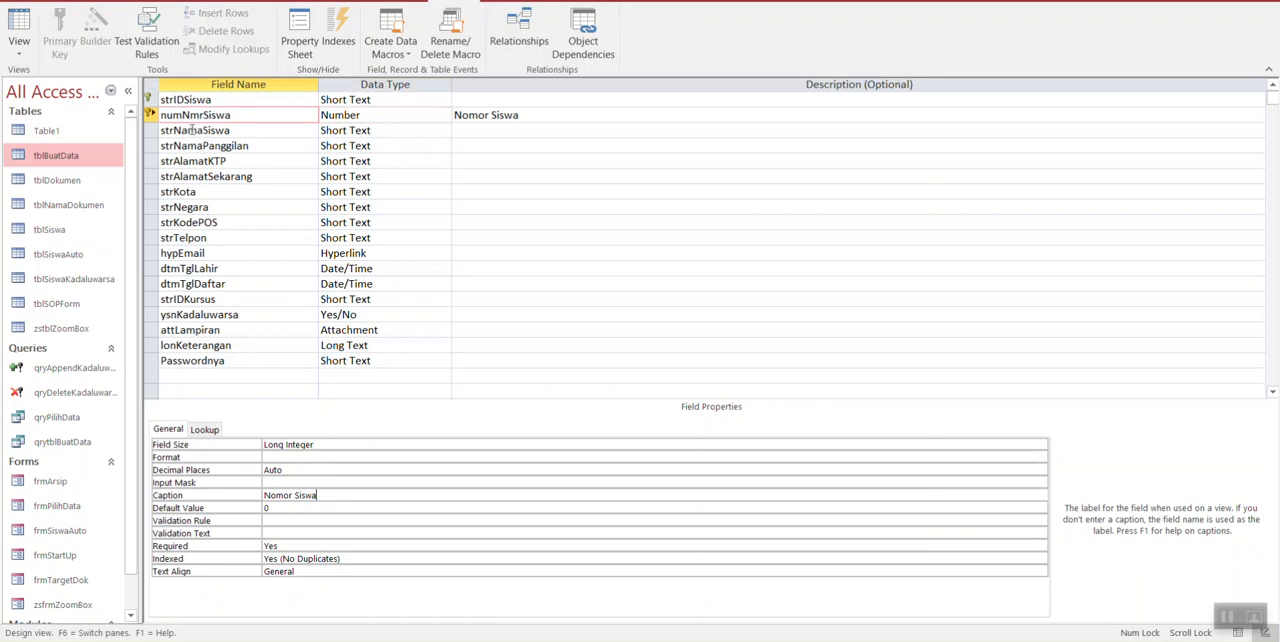
# Step: Set the Caption of the strNamaSiswa field to "Nama Siswa" and save the table while switching to Datasheet view
pyautogui.click(230, 134)
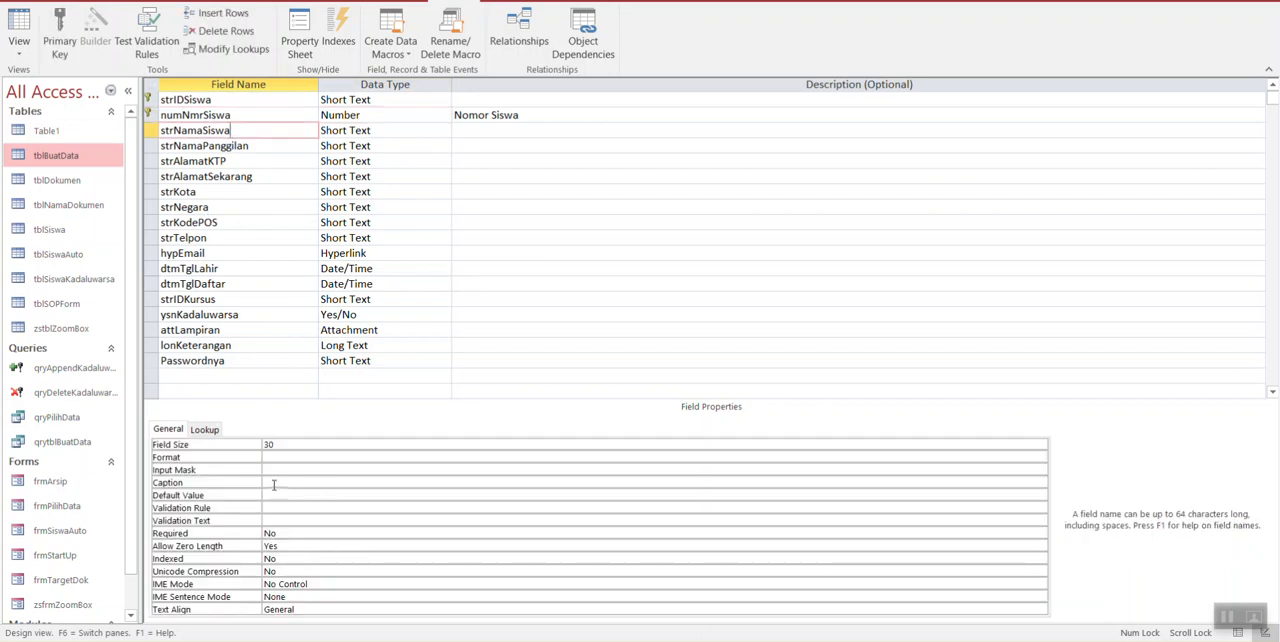
pyautogui.click(273, 484)
pyautogui.write('Nam')
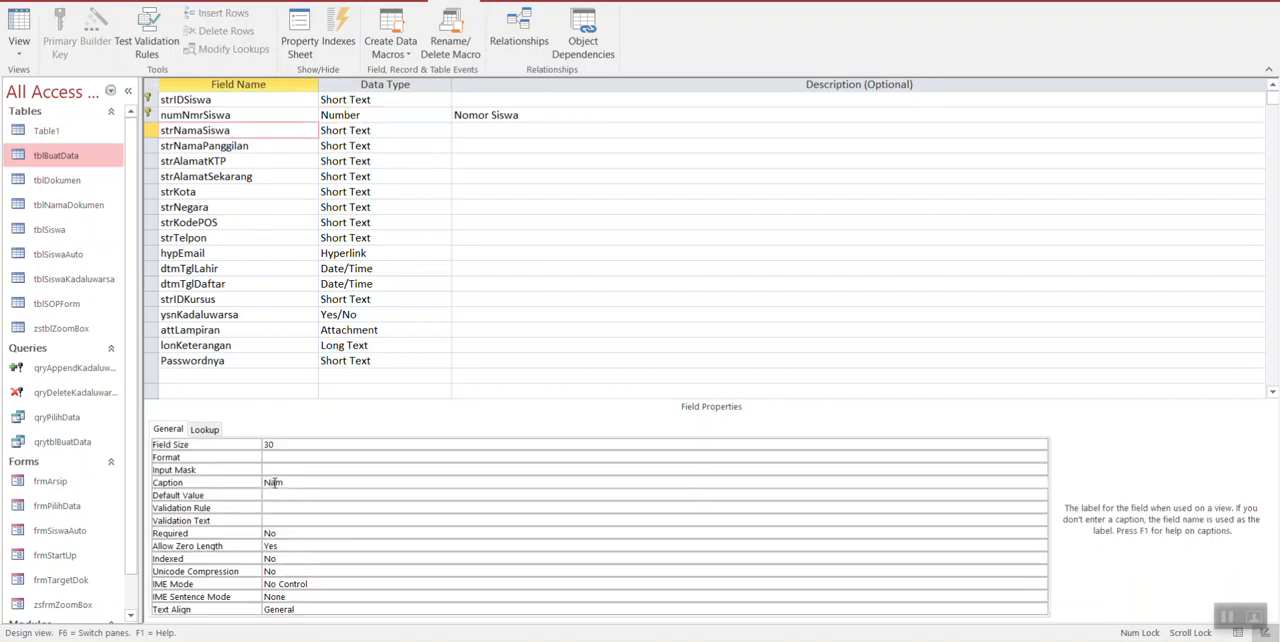
pyautogui.write('a Siswa')
pyautogui.click(22, 30)
pyautogui.click(615, 360)
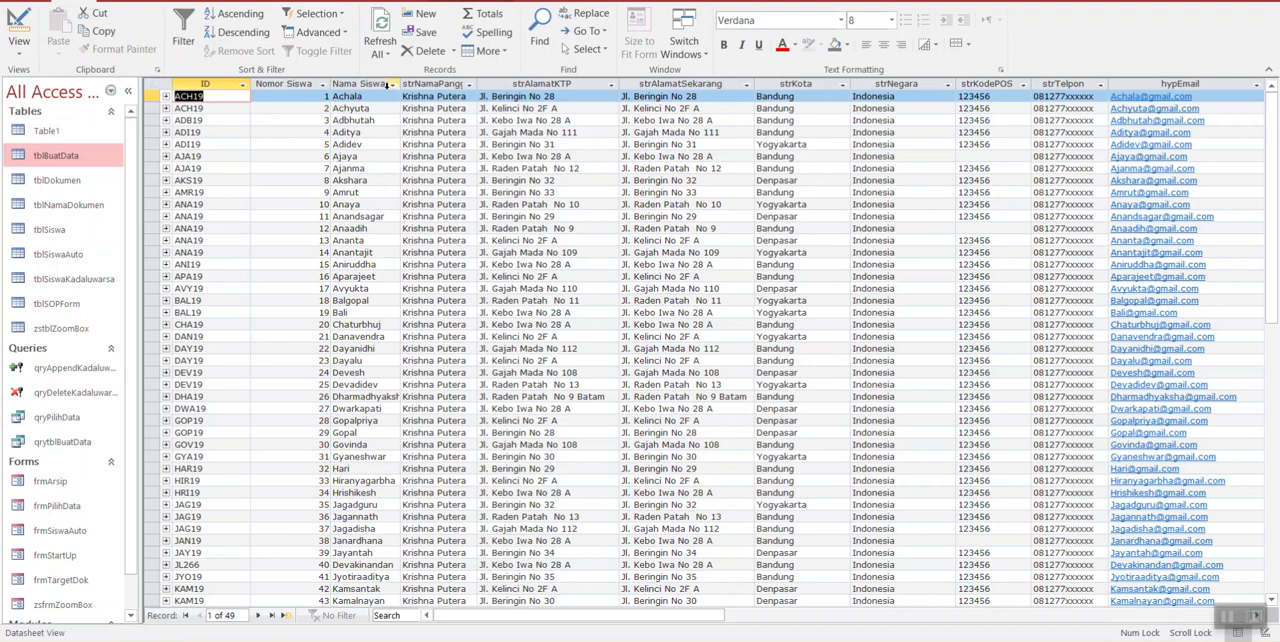
# Step: Set the Field Size of strNamaSiswa to 50 in the table design and return to Datasheet view
pyautogui.click(20, 30)
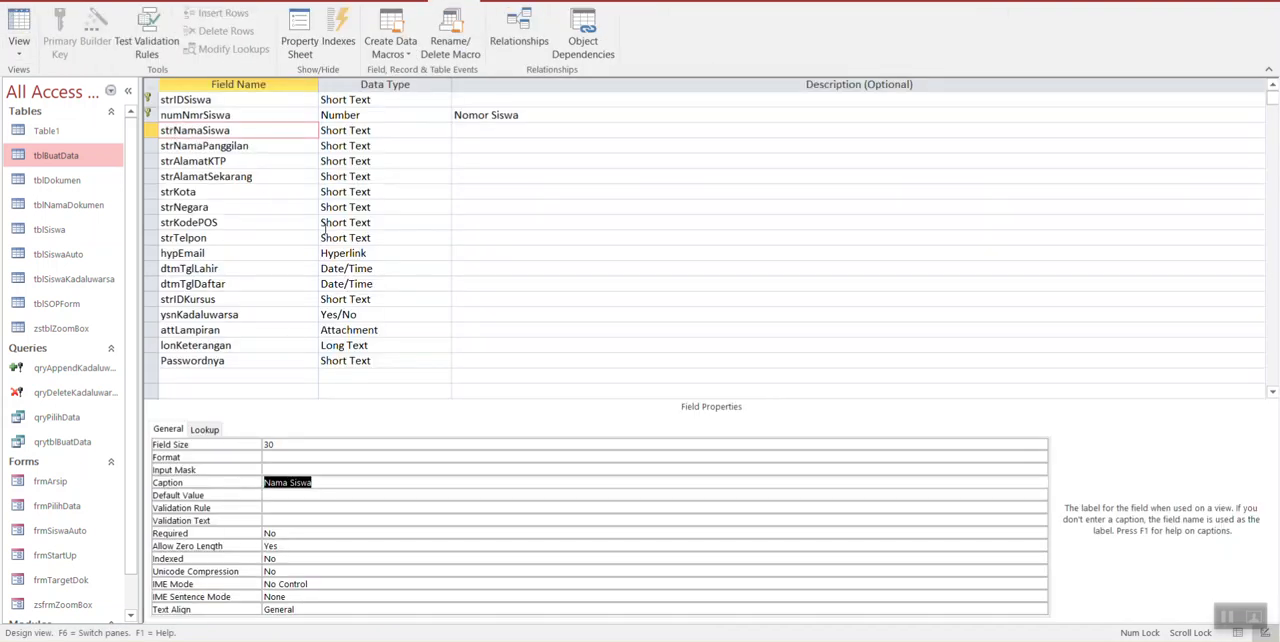
pyautogui.click(326, 481)
pyautogui.click(296, 444)
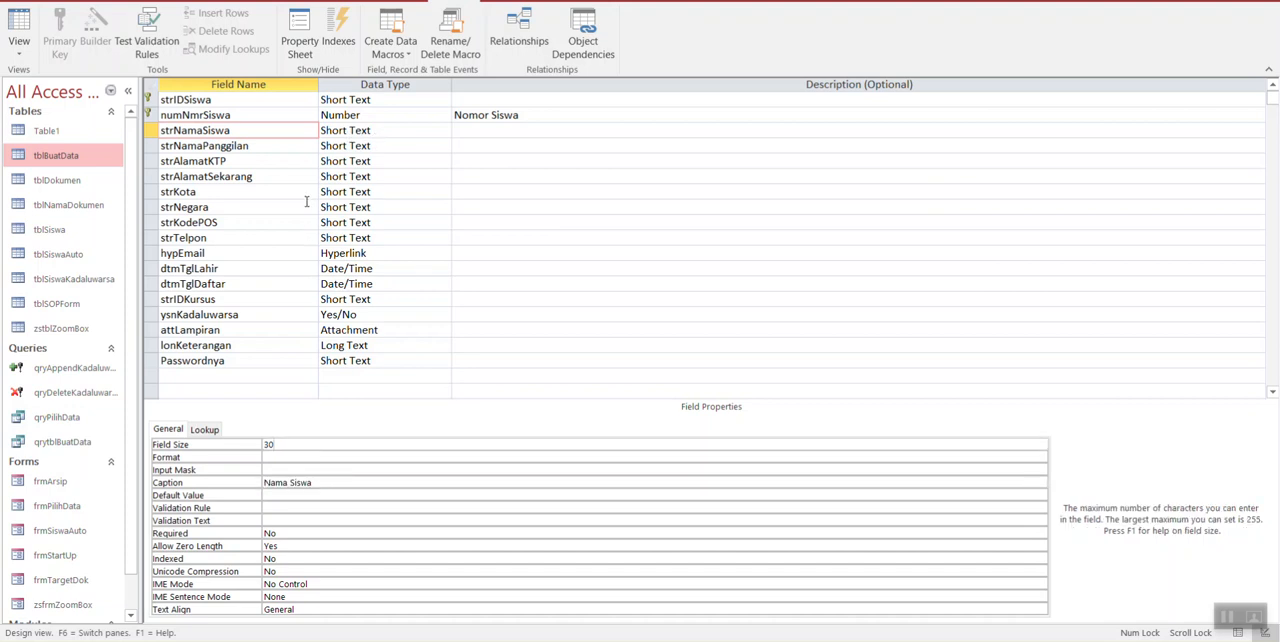
pyautogui.moveTo(309, 442); pyautogui.dragTo(202, 432)
pyautogui.write('50')
pyautogui.click(22, 30)
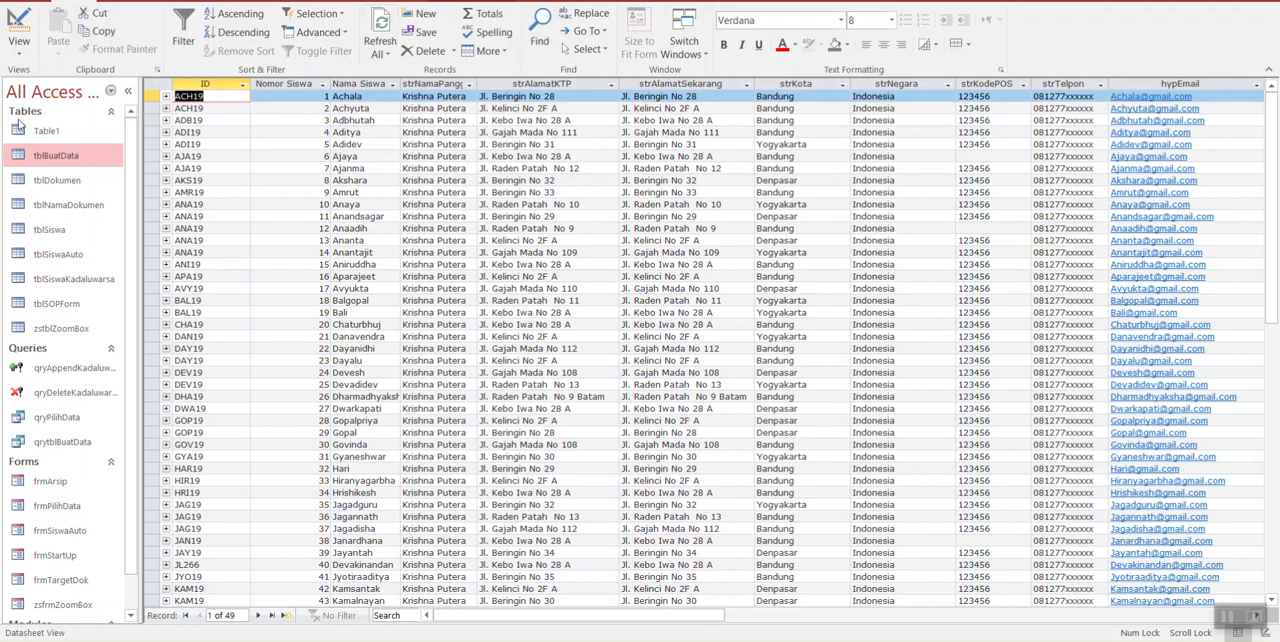
# Step: Open the qrytblBuatData query, switch it to Design view and place the cursor in the strIDSiswa criteria cell
pyautogui.doubleClick(65, 442)
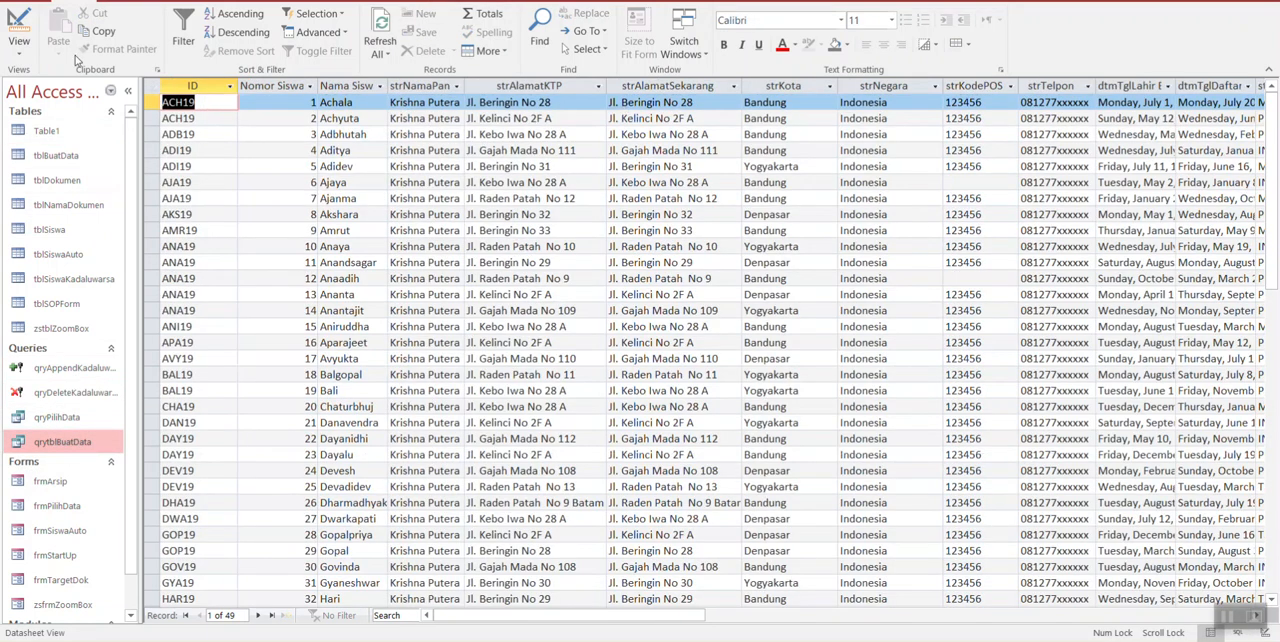
pyautogui.click(20, 27)
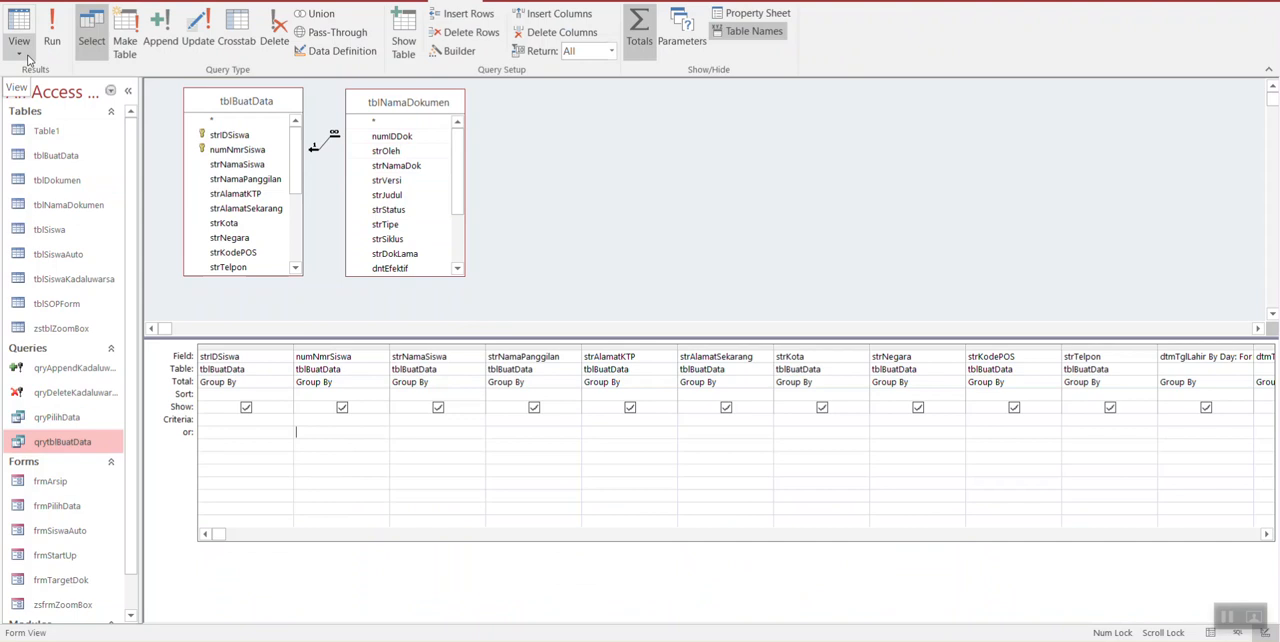
pyautogui.click(250, 429)
pyautogui.click(251, 419)
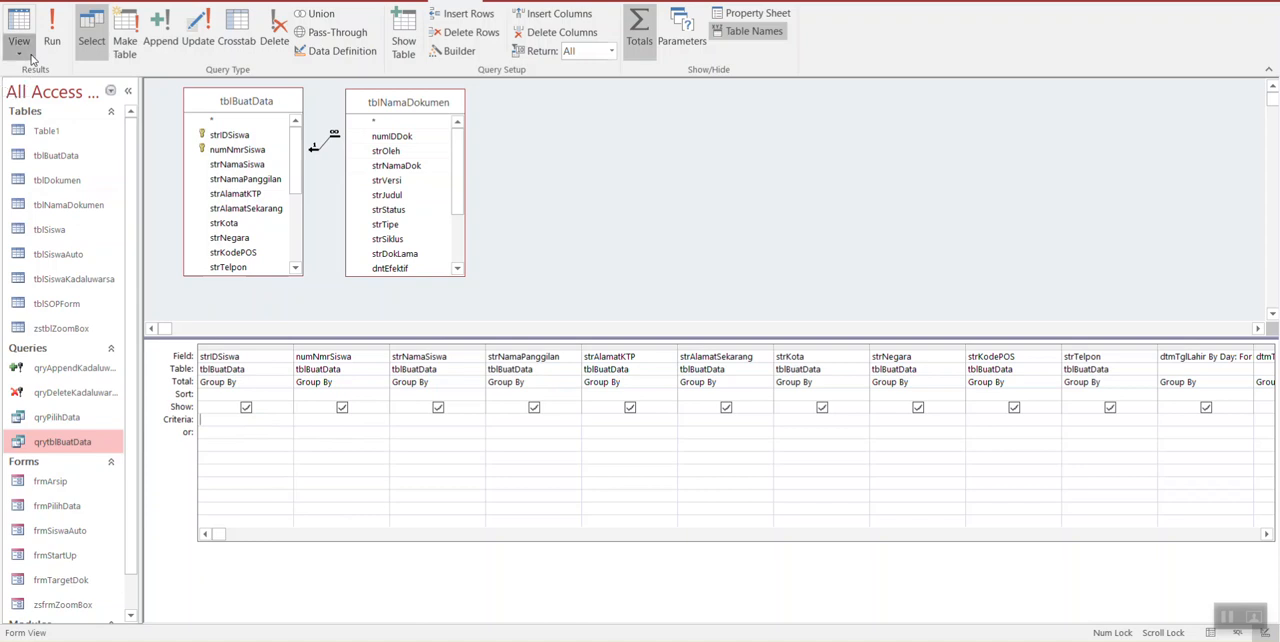
# Step: Review the available views for the qrytblBuatData query and display it in Datasheet view
pyautogui.click(31, 60)
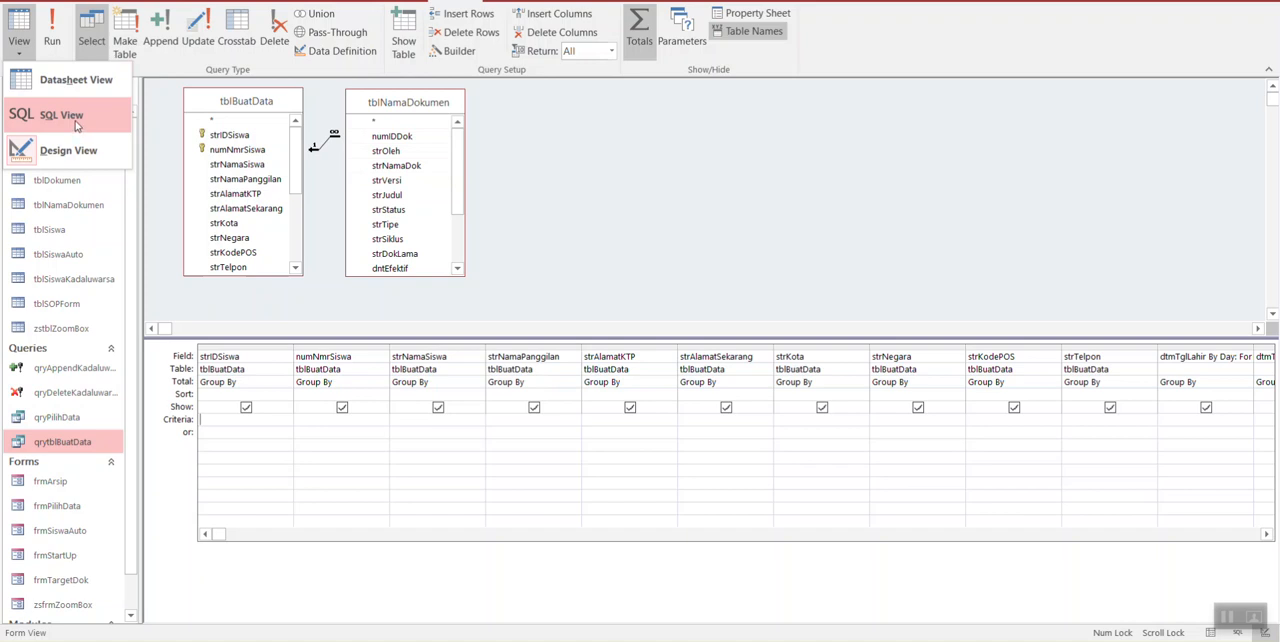
pyautogui.click(548, 262)
pyautogui.click(19, 42)
pyautogui.click(50, 80)
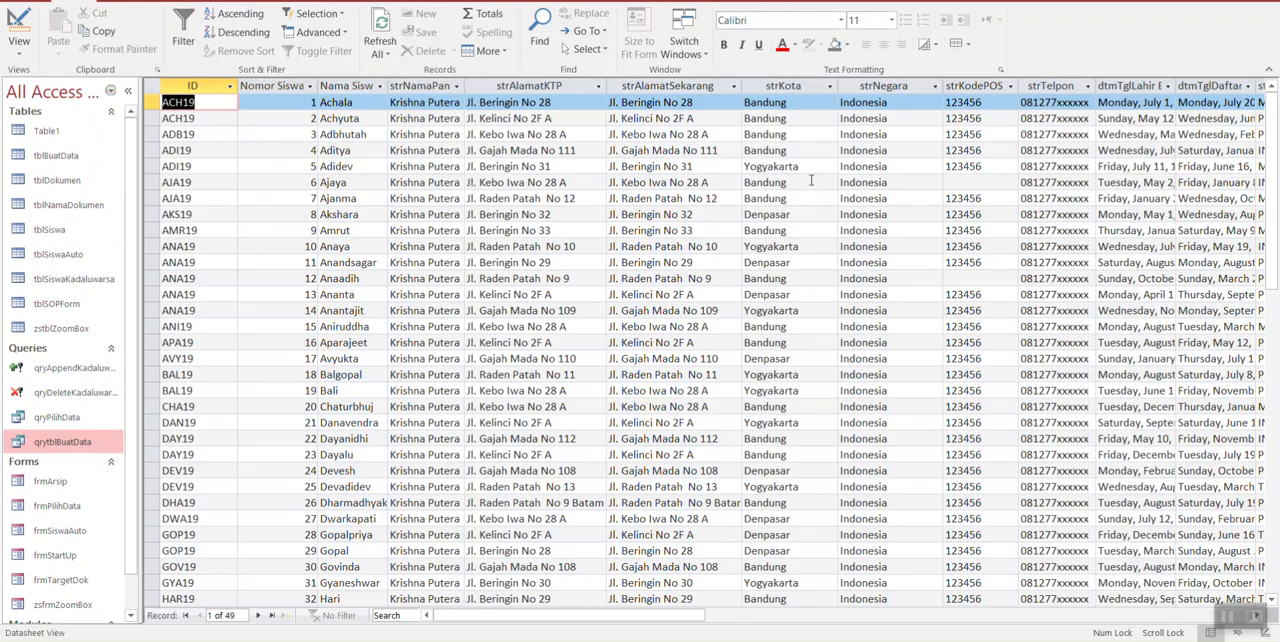
# Step: Examine the SQL statement of qrytblBuatData in SQL View, then return the query to Design view
pyautogui.click(21, 58)
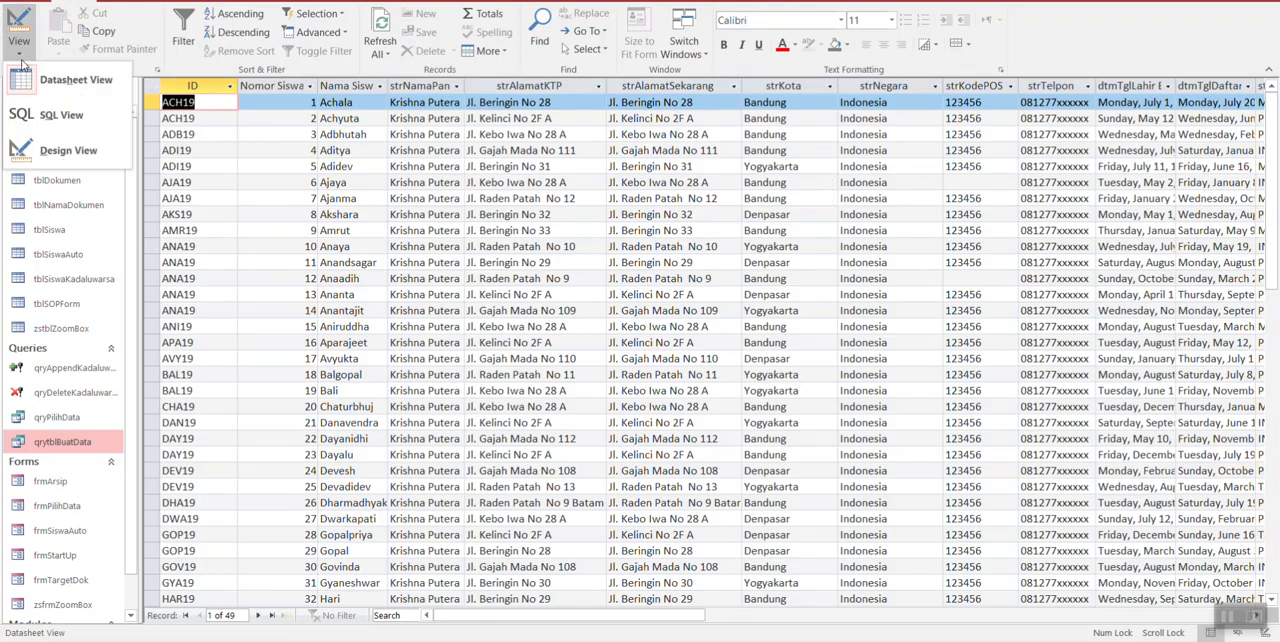
pyautogui.click(48, 127)
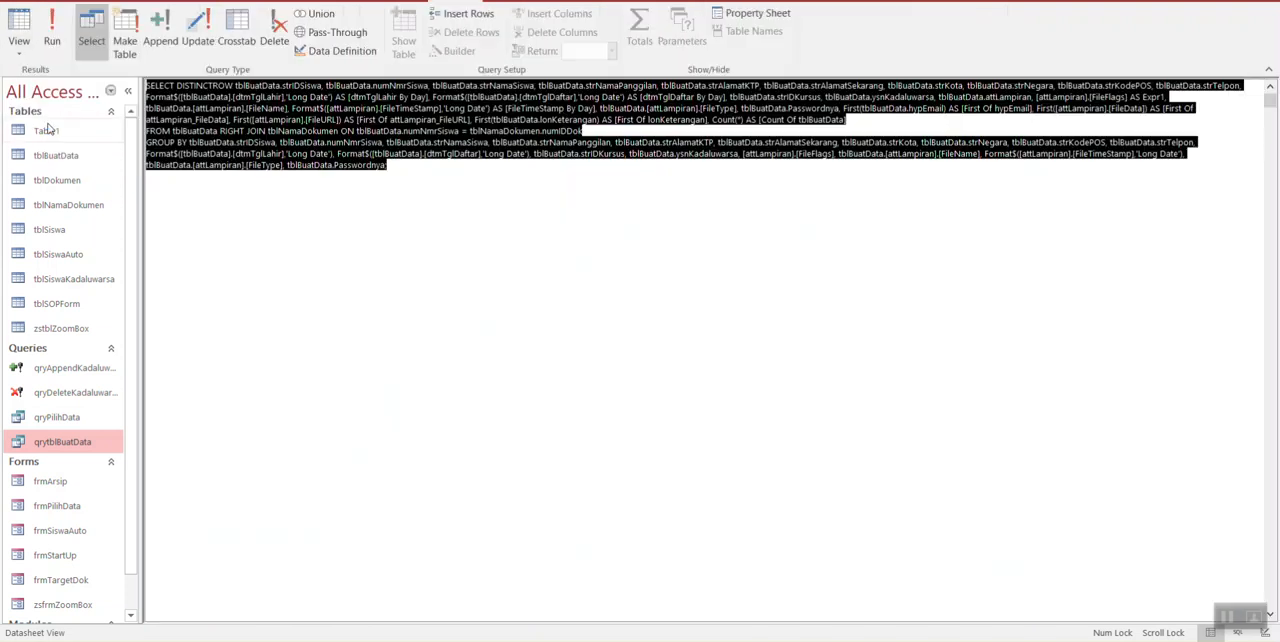
pyautogui.click(390, 206)
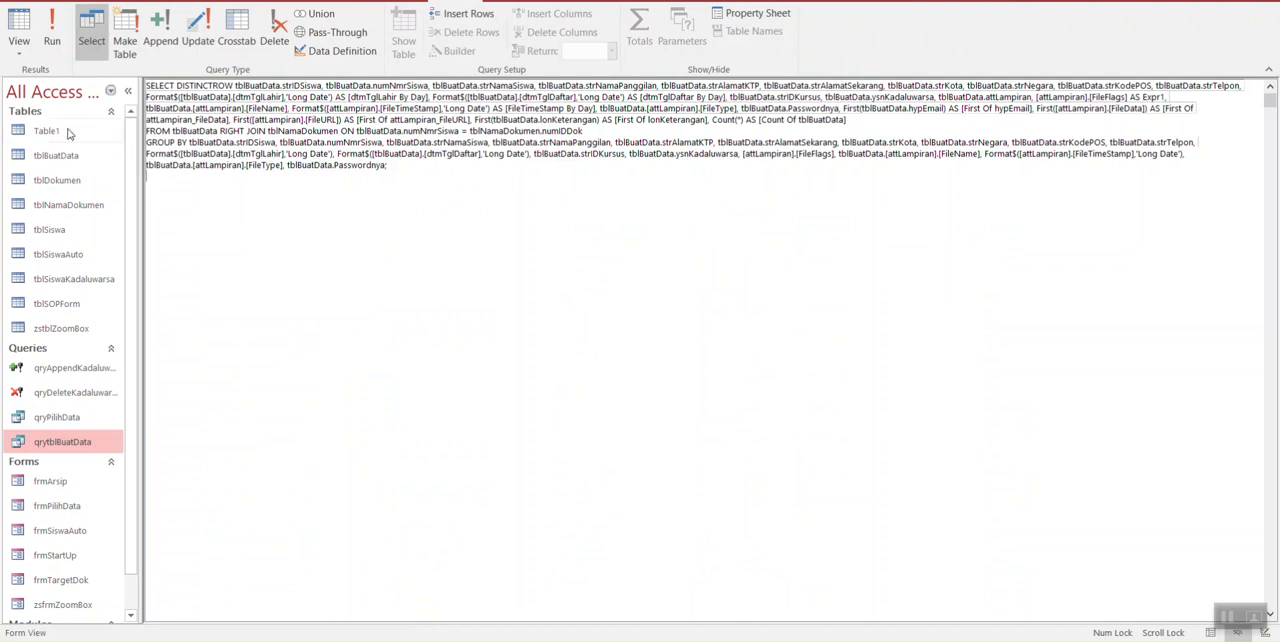
pyautogui.click(19, 50)
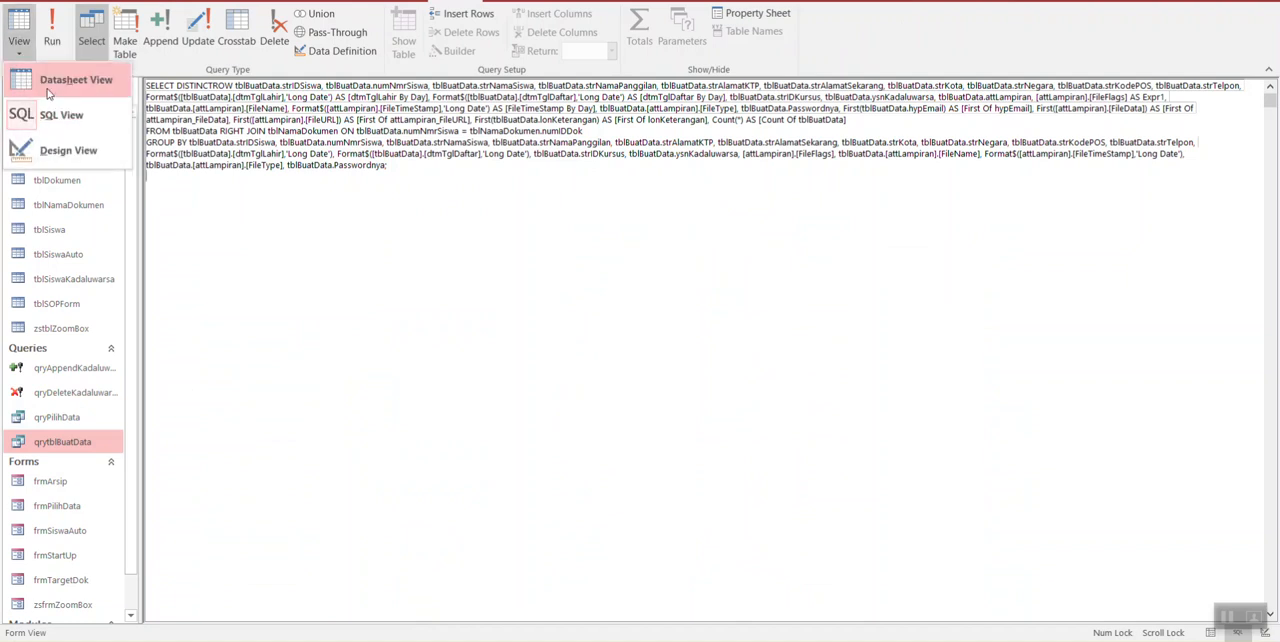
pyautogui.click(62, 150)
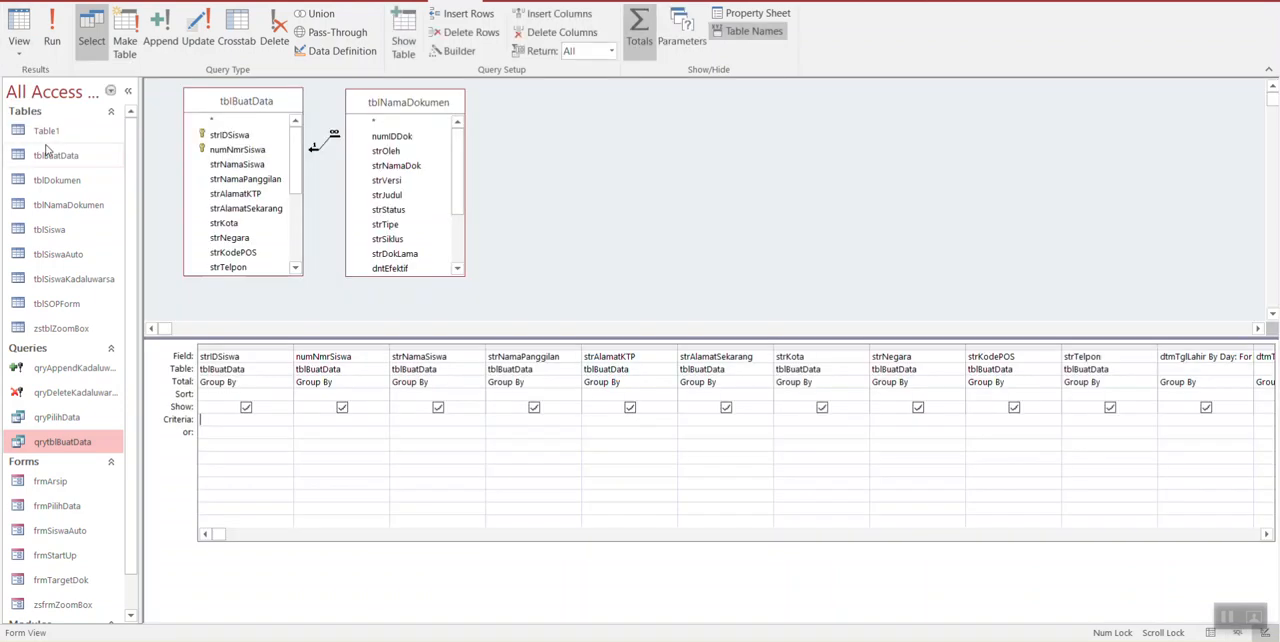
# Step: Run the qrytblBuatData query from its design and close it without saving the design changes
pyautogui.click(52, 40)
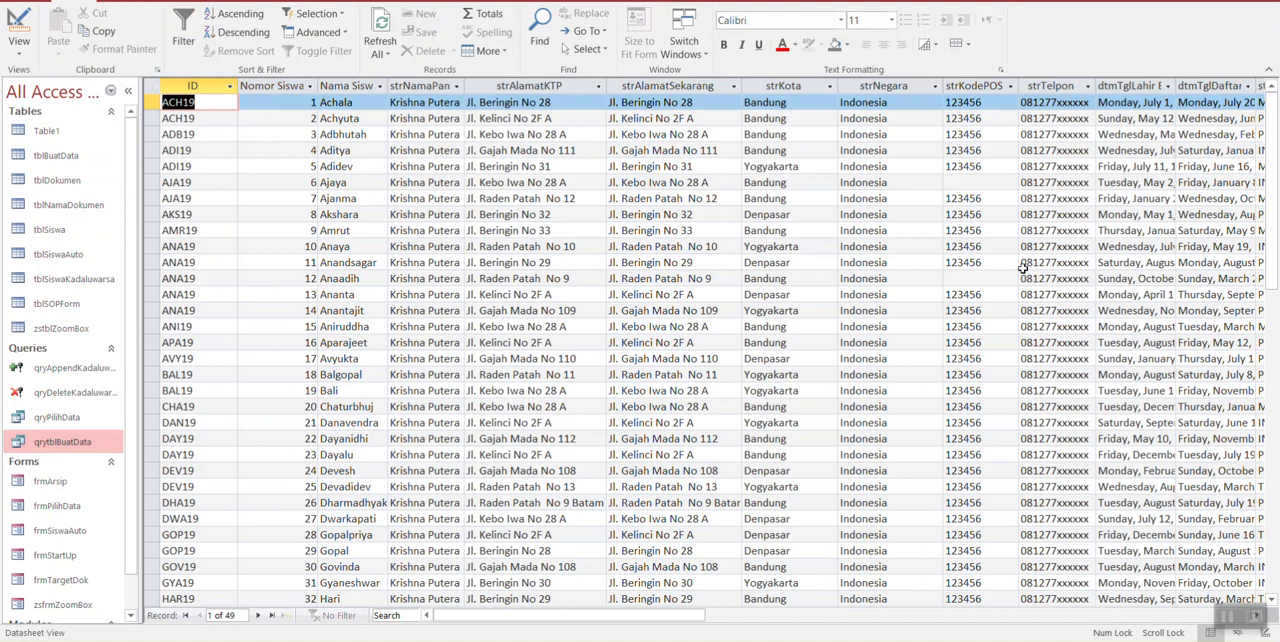
pyautogui.click(19, 30)
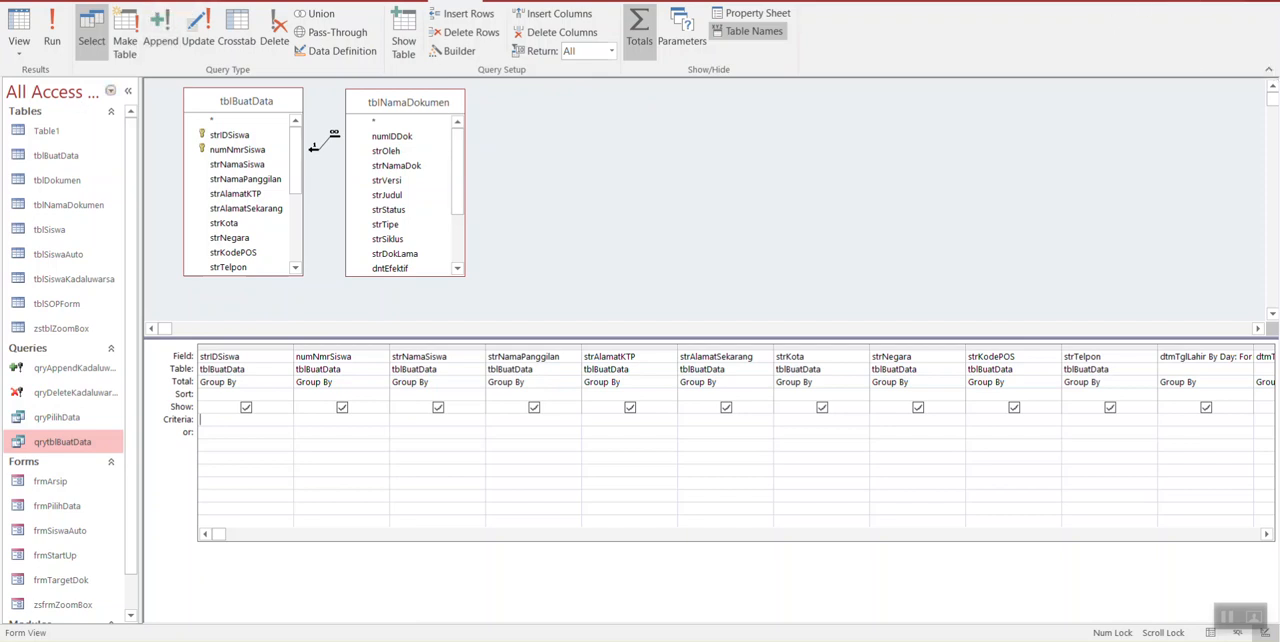
pyautogui.click(1262, 1)
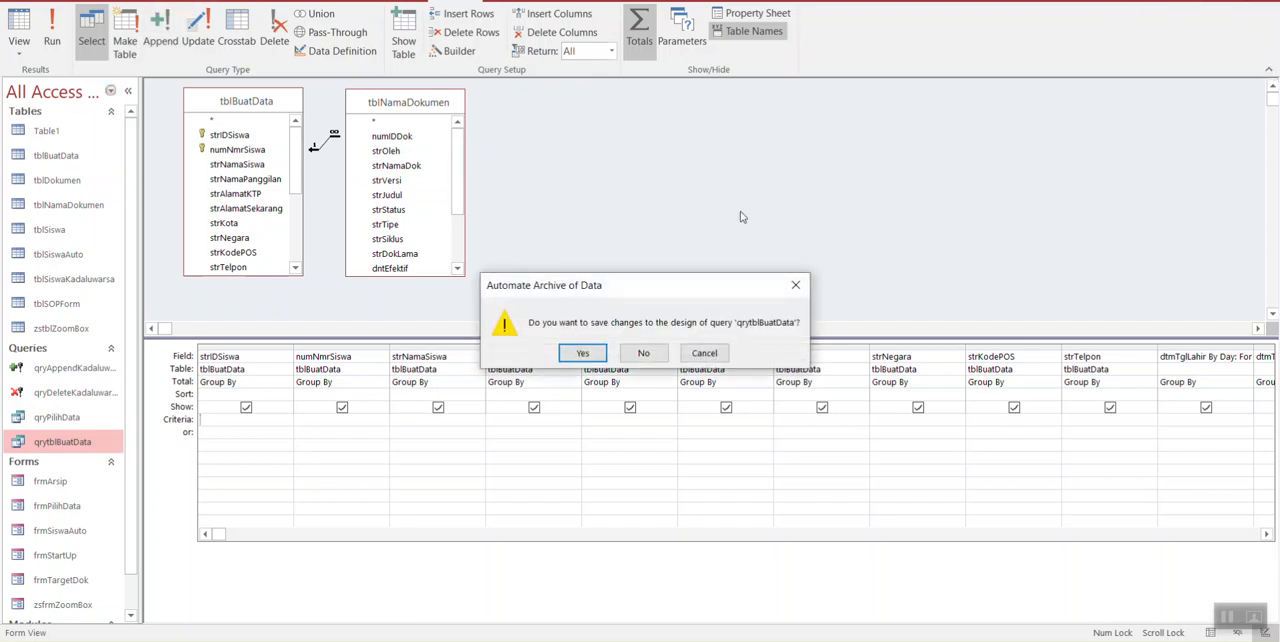
pyautogui.click(650, 352)
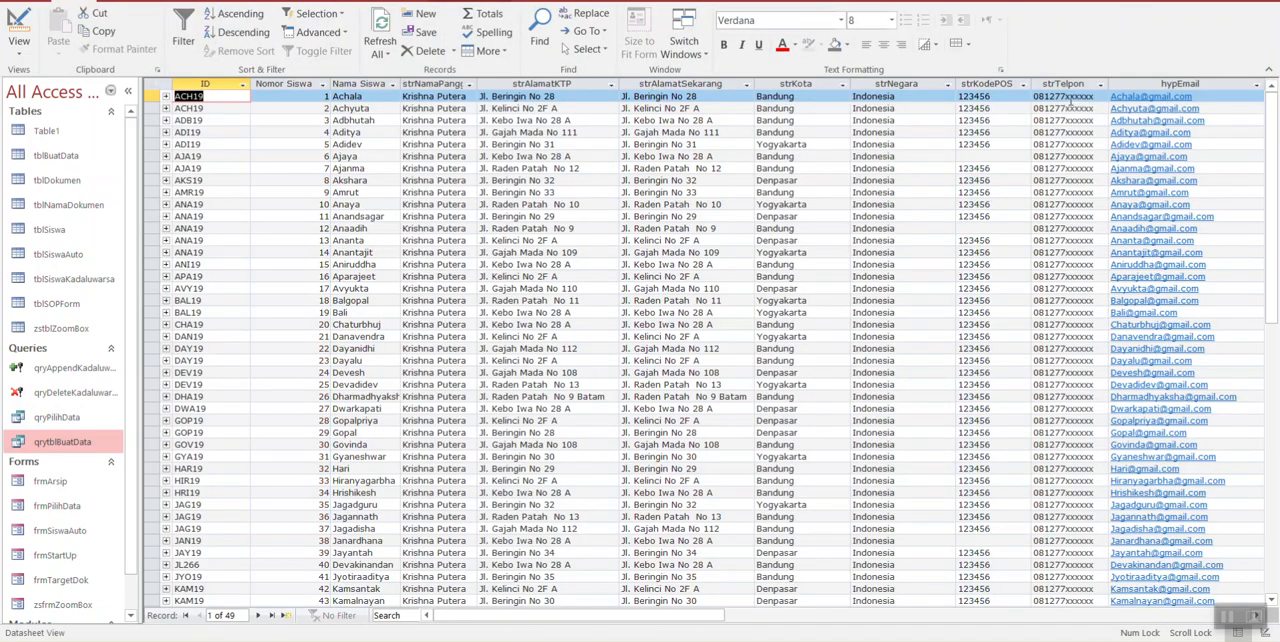
# Step: Close the tblBuatData table, reopen it in a maximized window and close it again
pyautogui.click(95, 157)
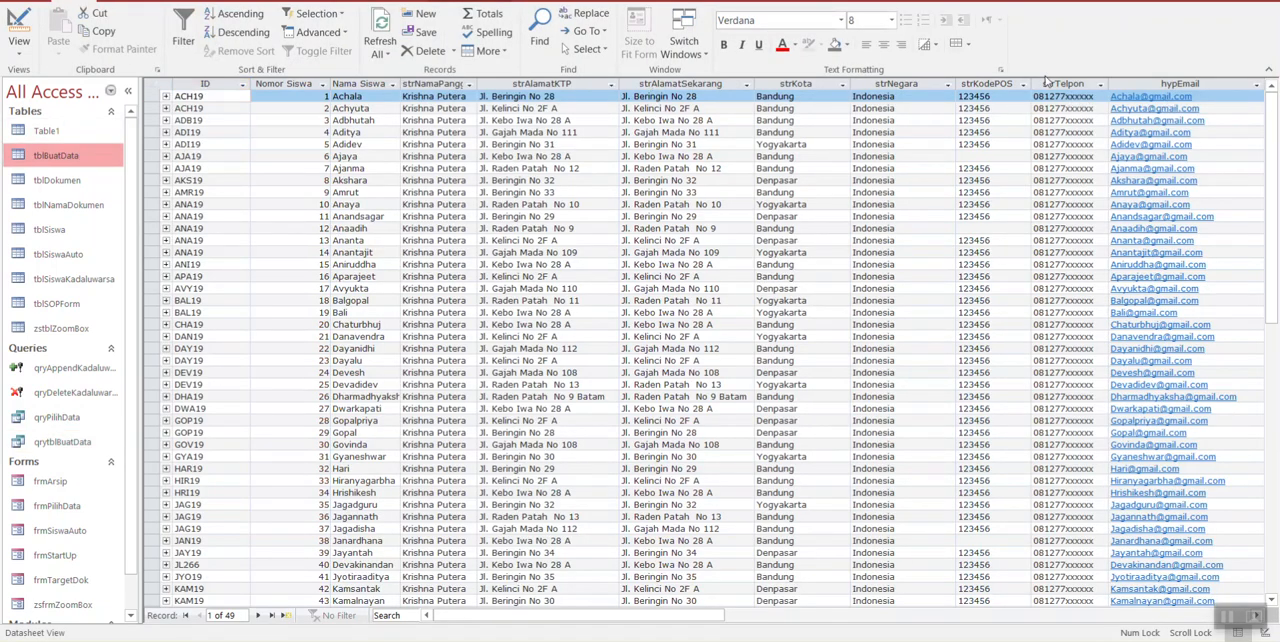
pyautogui.click(1262, 1)
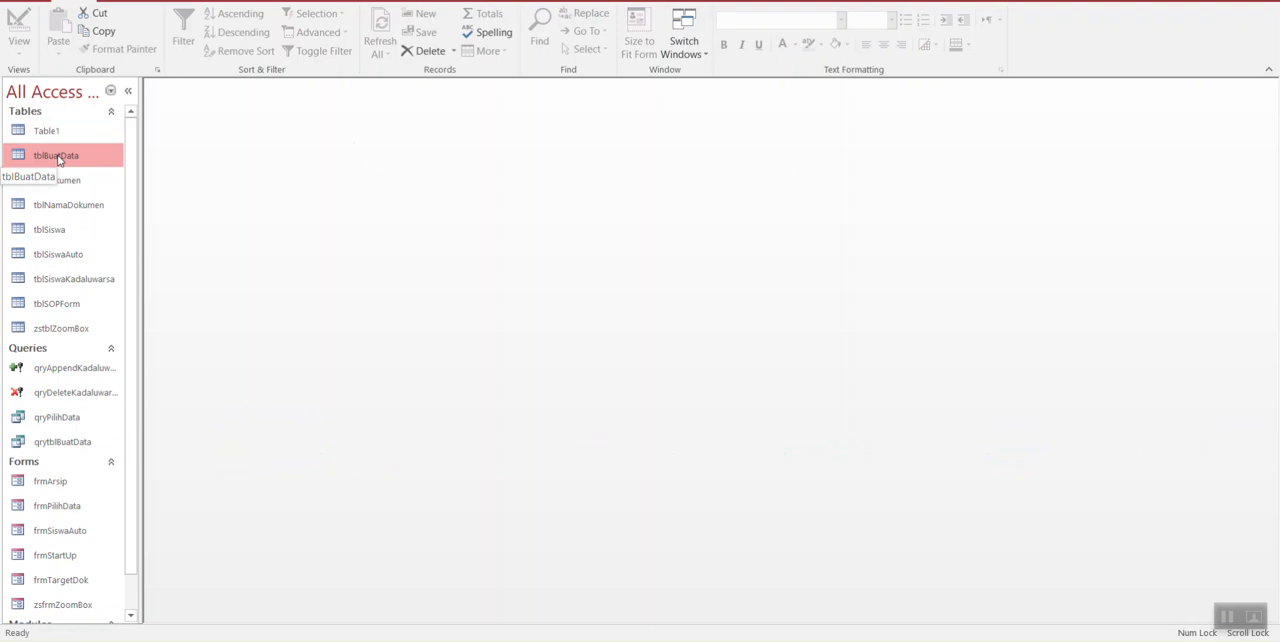
pyautogui.doubleClick(63, 165)
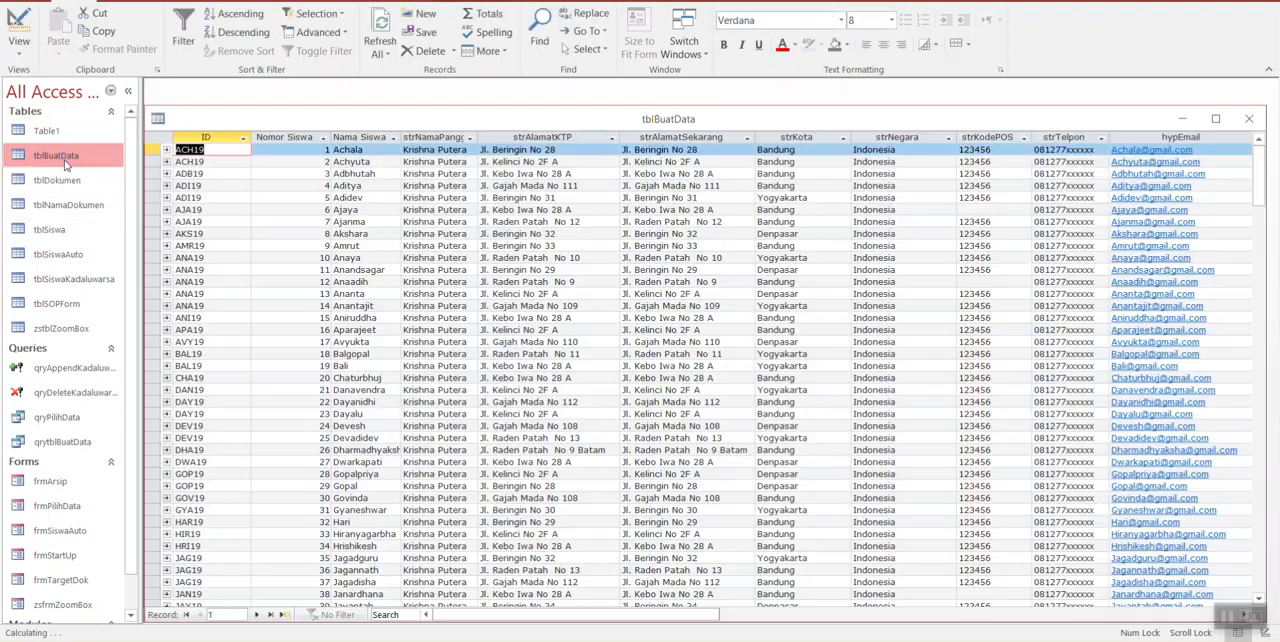
pyautogui.click(1215, 118)
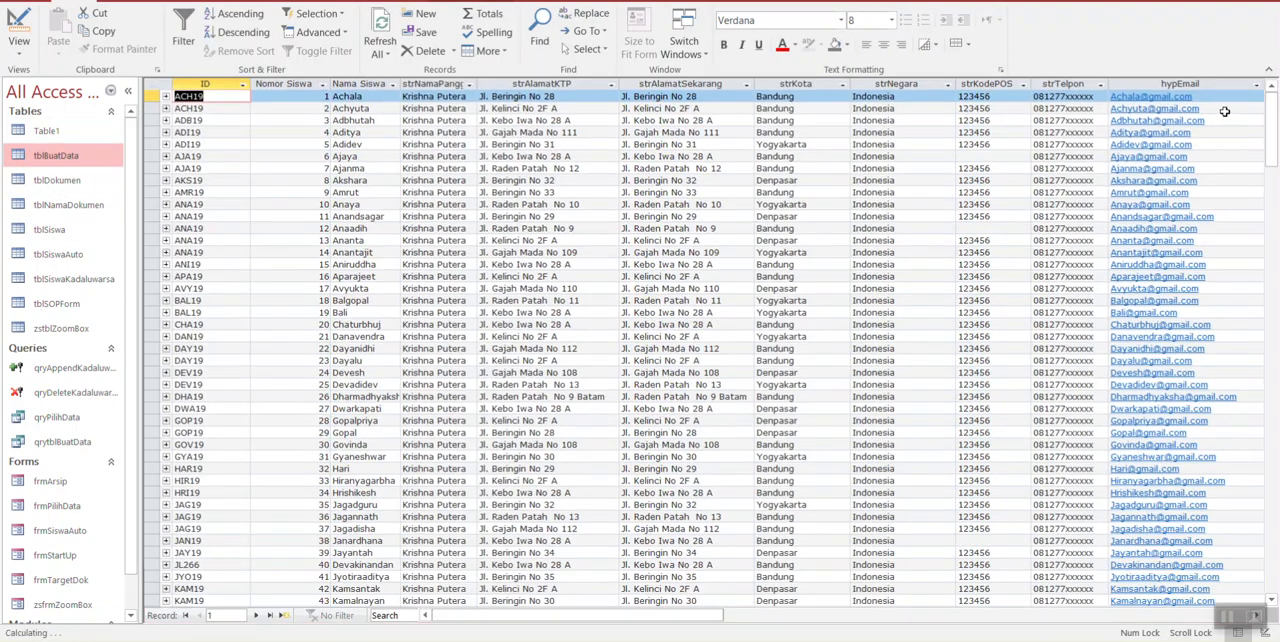
pyautogui.click(1262, 1)
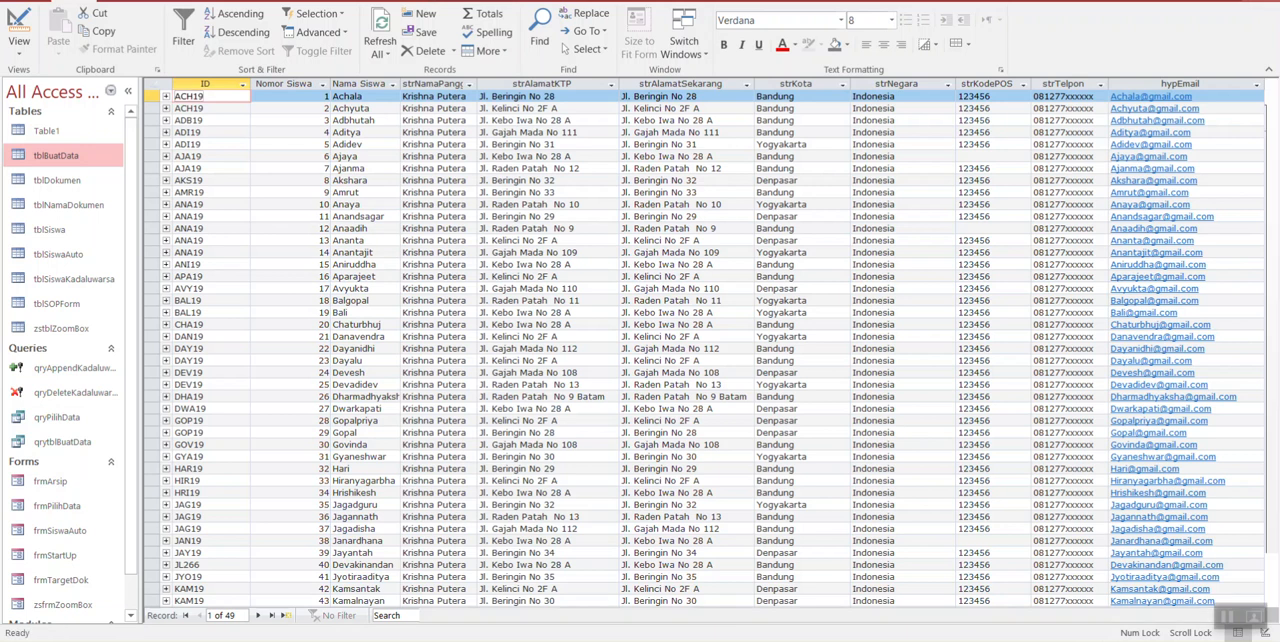
# Step: Start a new query with the Simple Query Wizard and choose tblBuatData as its source table
pyautogui.click(52, 140)
pyautogui.click(53, 163)
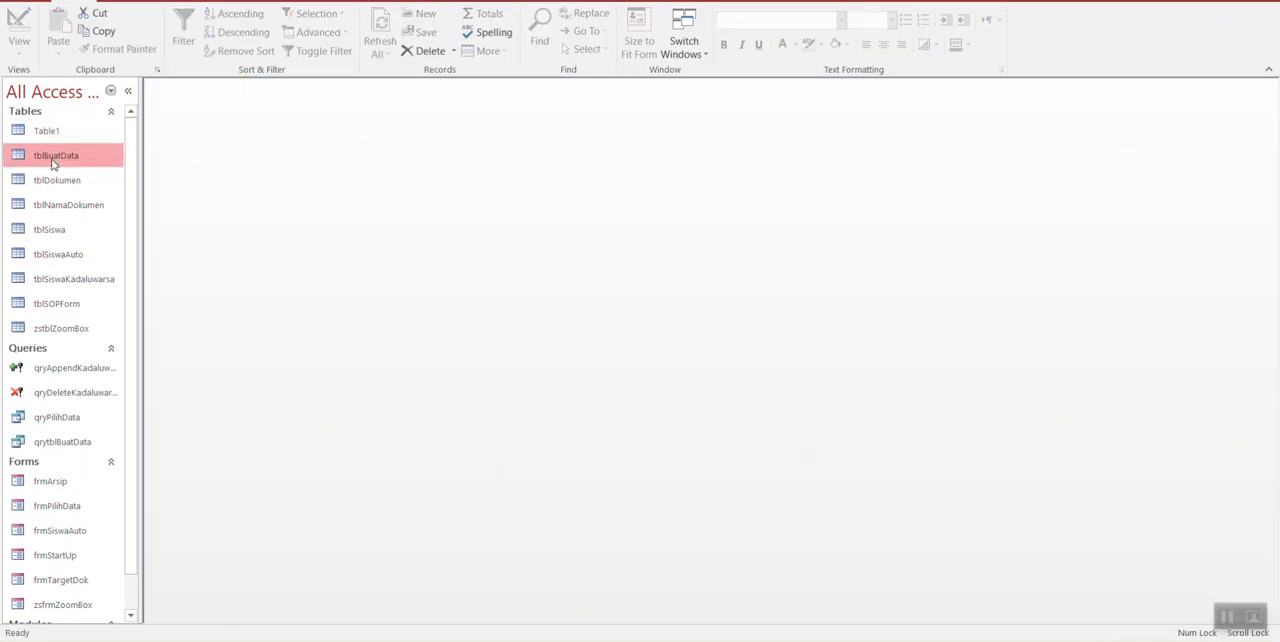
pyautogui.click(120, 1)
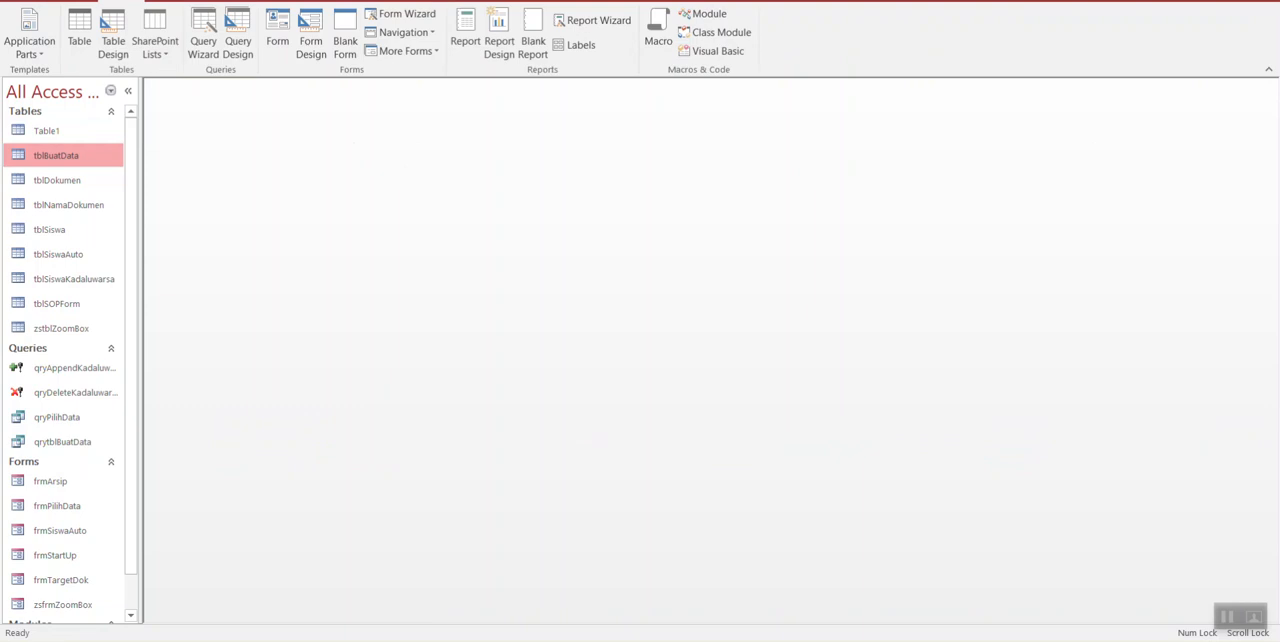
pyautogui.click(205, 32)
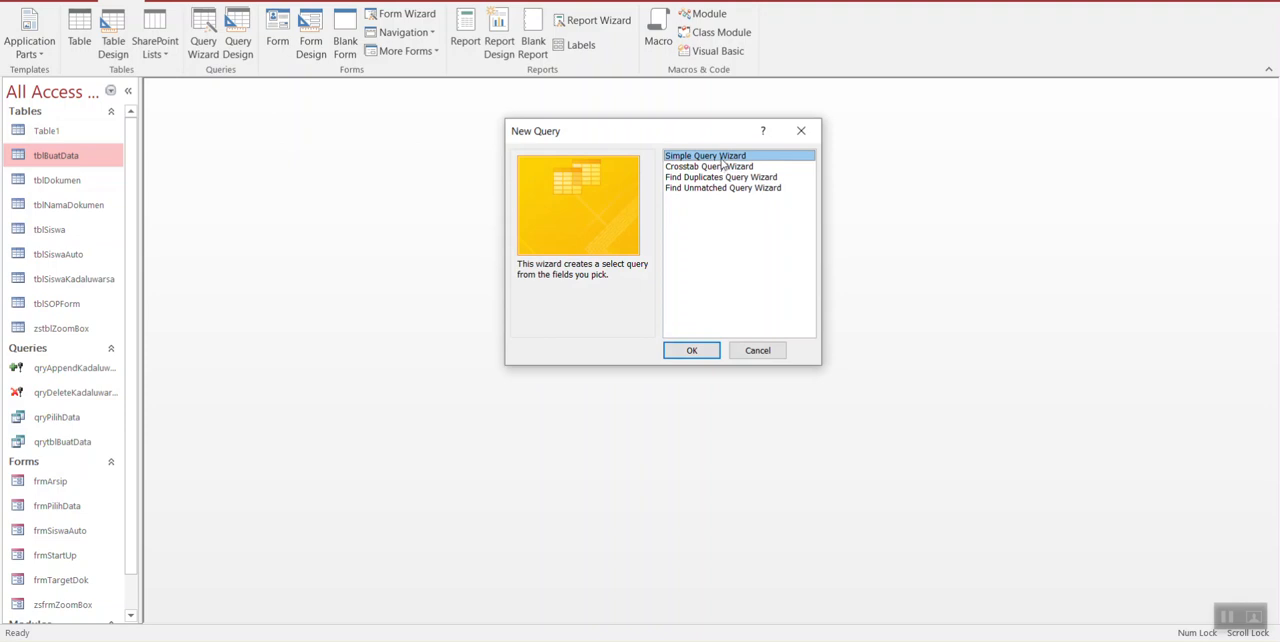
pyautogui.click(704, 351)
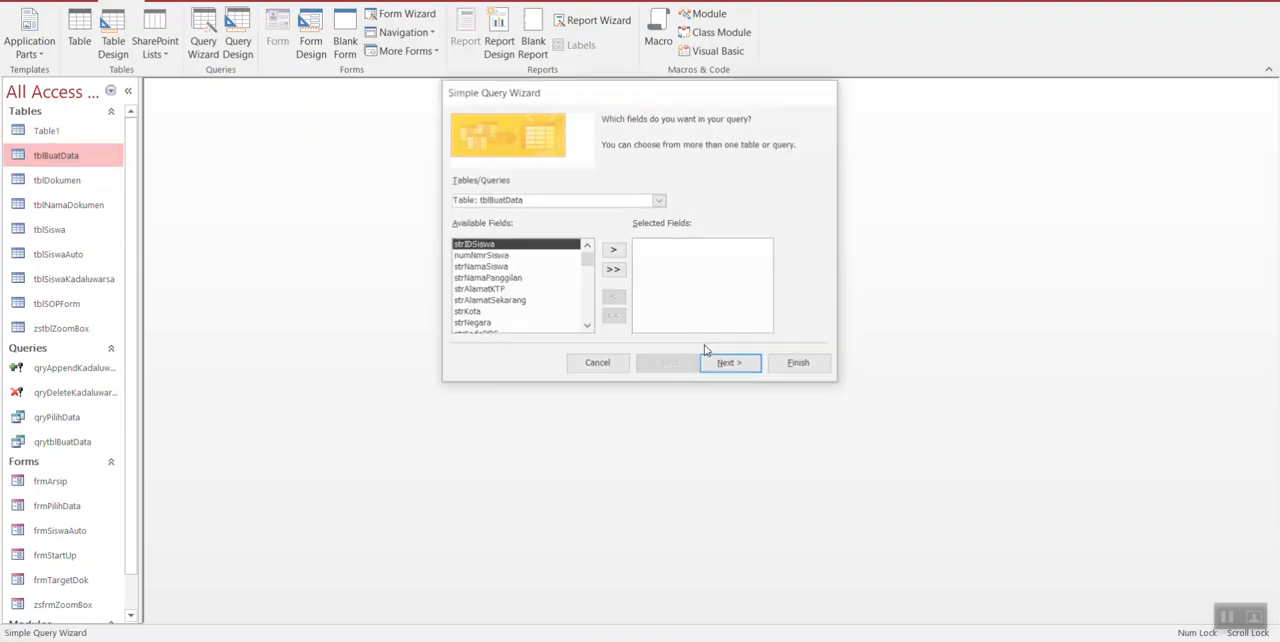
pyautogui.click(659, 200)
pyautogui.scroll(1, 660, 240)
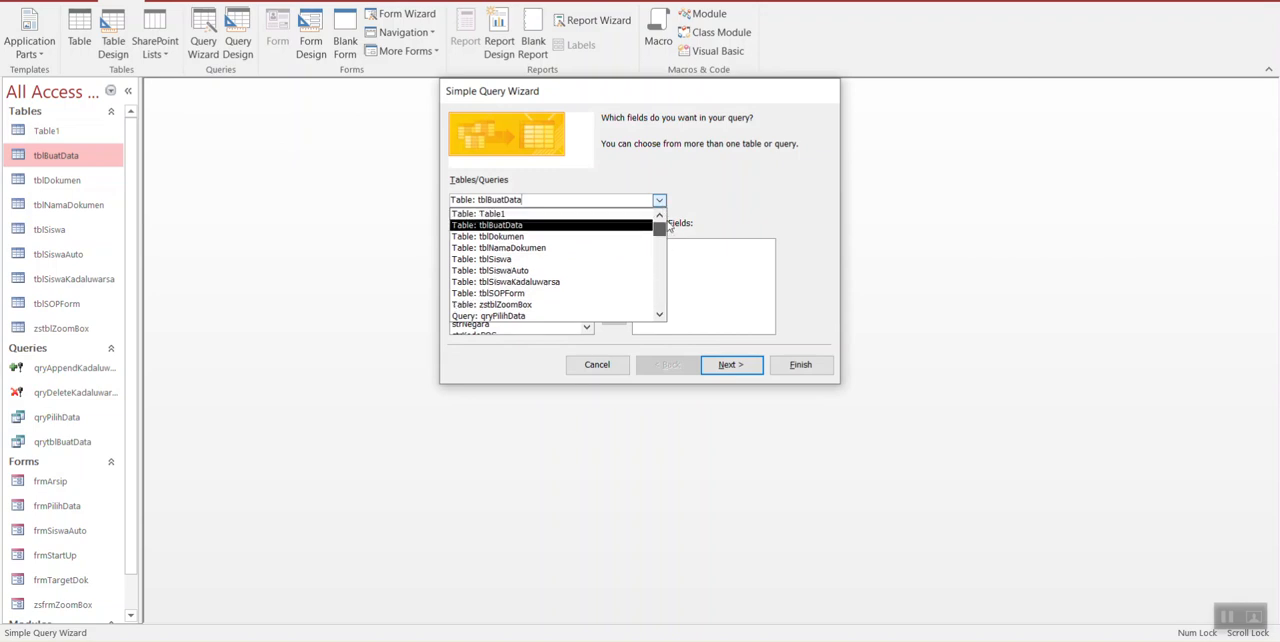
pyautogui.moveTo(664, 227)
pyautogui.mouseDown()
pyautogui.moveTo(667, 298)
pyautogui.moveTo(664, 199)
pyautogui.moveTo(668, 291)
pyautogui.moveTo(676, 217)
pyautogui.mouseUp()
pyautogui.click(551, 228)
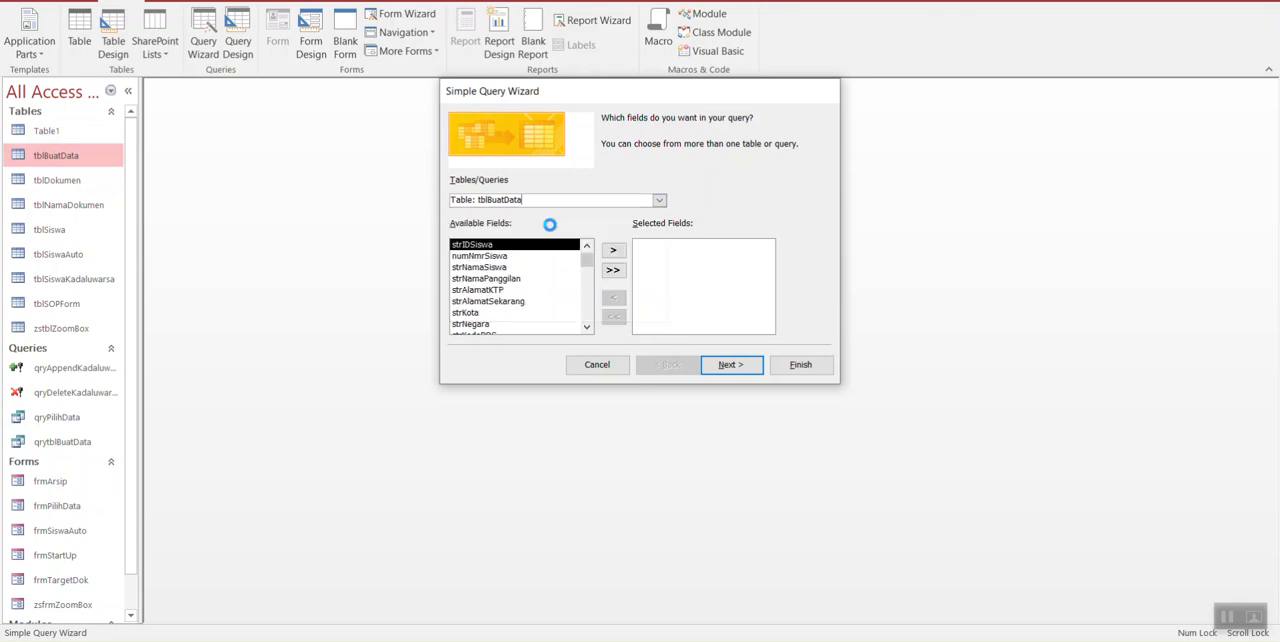
# Step: Try adding strIDSiswa, numNmrSiswa and strNamaSiswa singly and all fields at once, clearing the selected fields each time
pyautogui.click(612, 251)
pyautogui.click(612, 252)
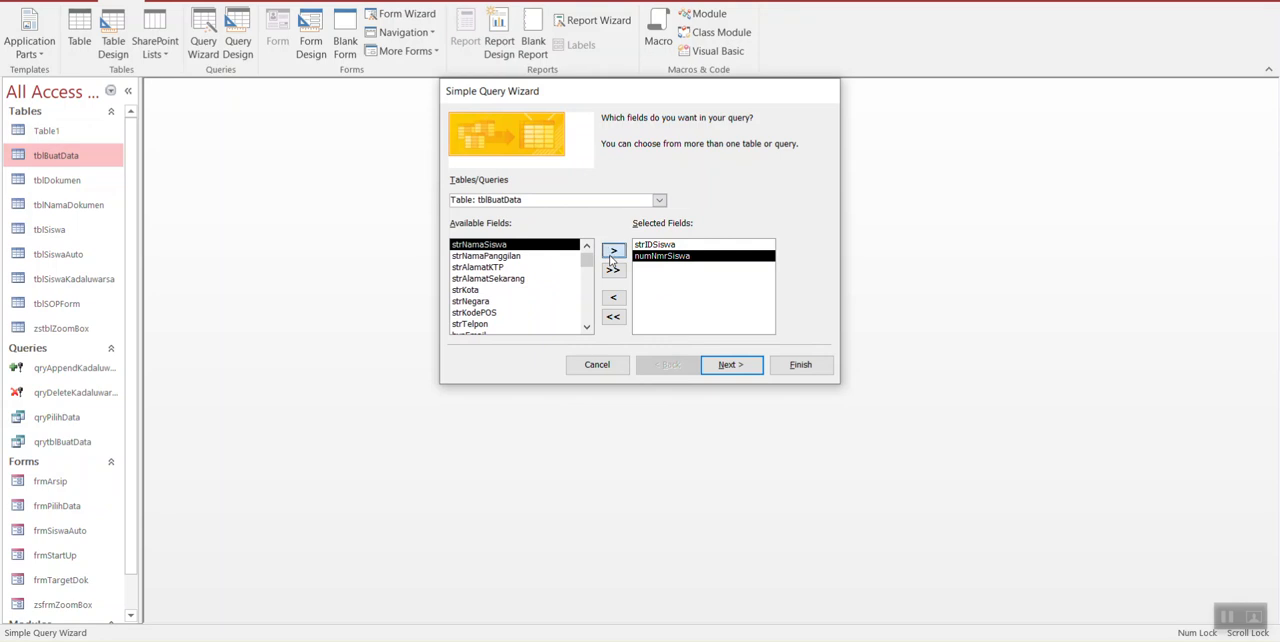
pyautogui.click(612, 252)
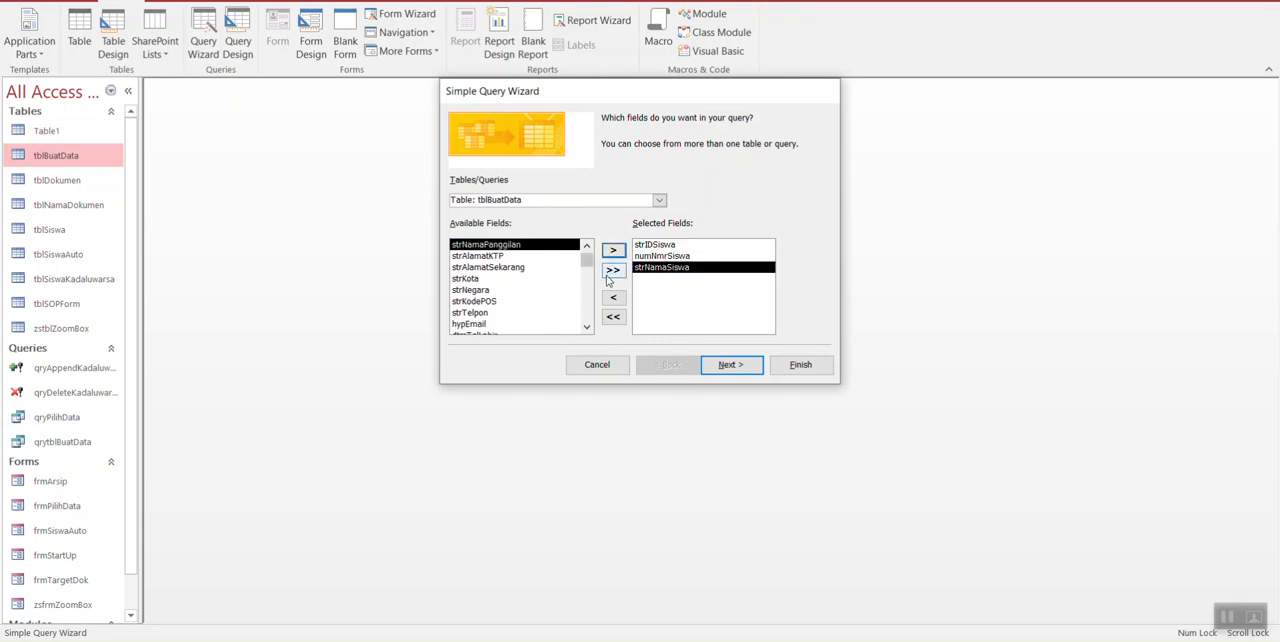
pyautogui.click(612, 270)
pyautogui.click(613, 316)
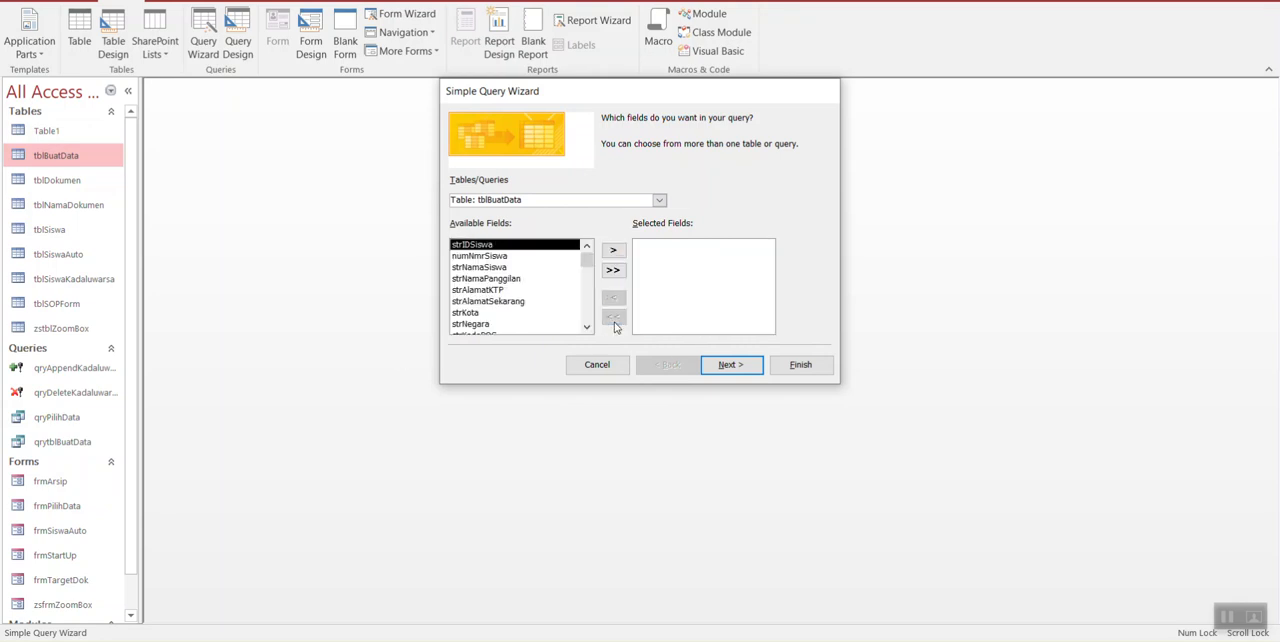
pyautogui.click(615, 273)
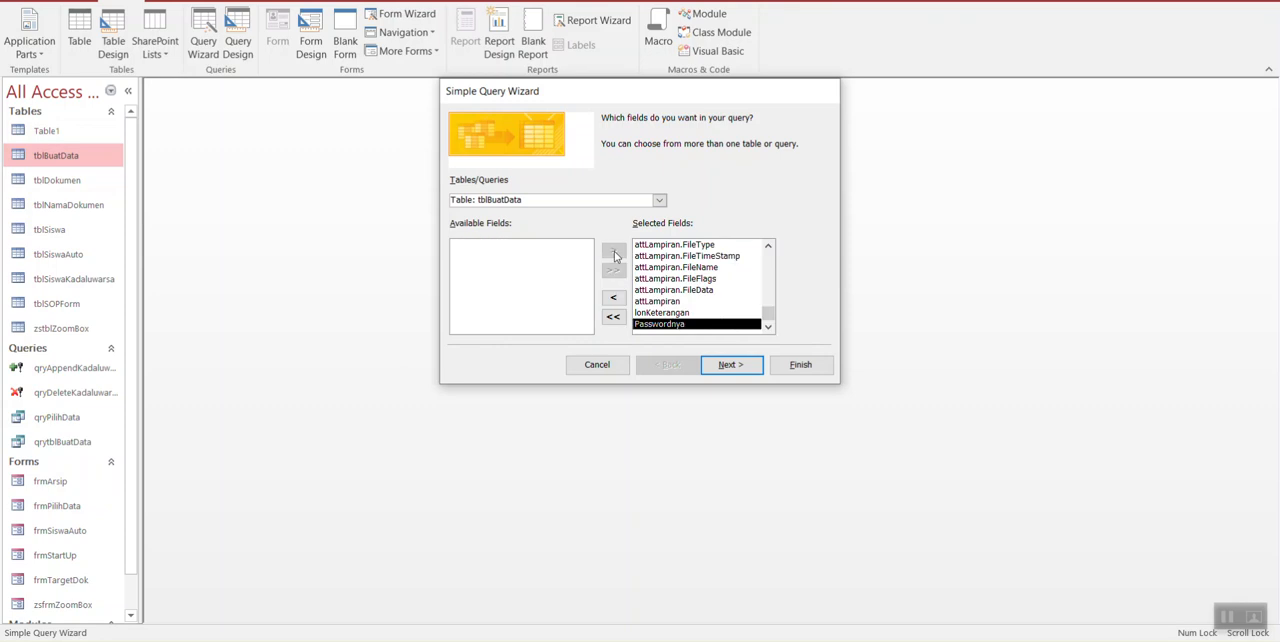
pyautogui.click(613, 316)
# Step: Select all tblBuatData fields for the query and continue to the detail or summary choice
pyautogui.click(614, 250)
pyautogui.click(614, 250)
pyautogui.click(614, 250)
pyautogui.click(614, 250)
pyautogui.click(614, 250)
pyautogui.click(614, 250)
pyautogui.click(613, 270)
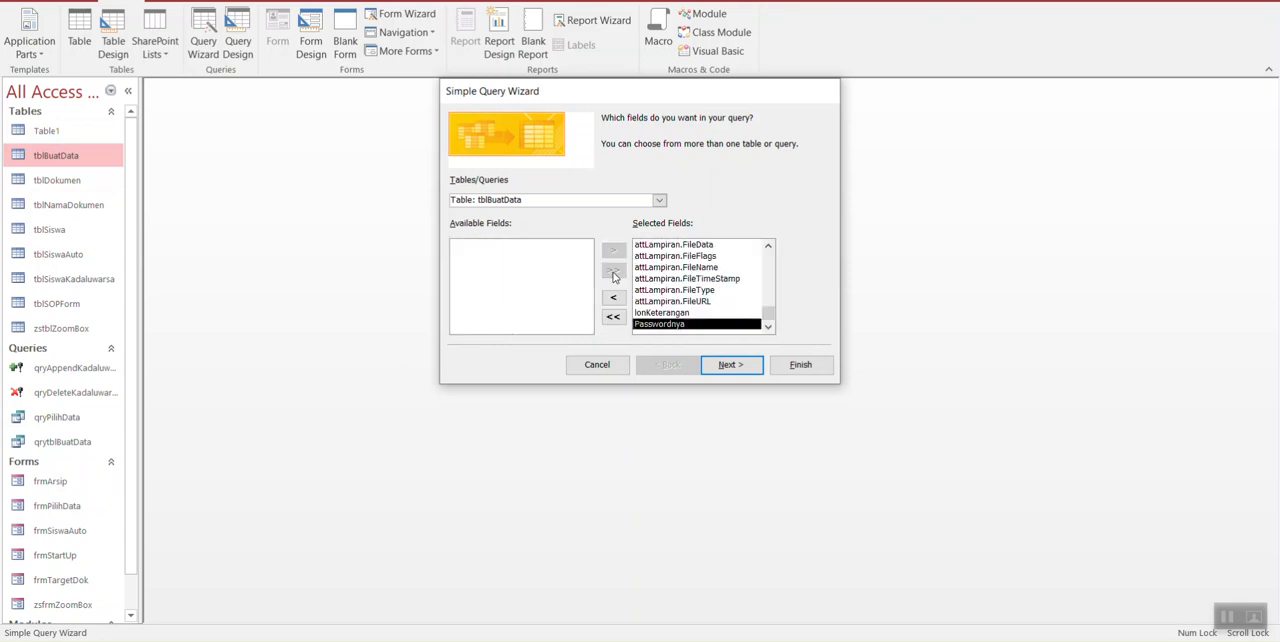
pyautogui.click(745, 371)
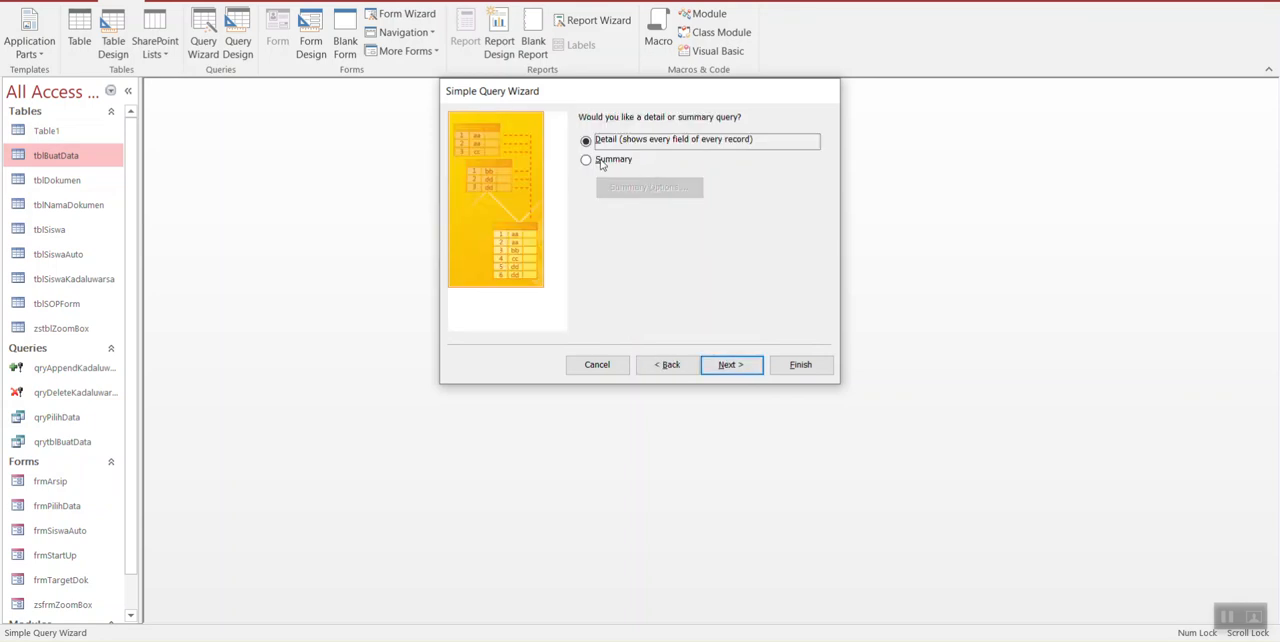
# Step: Review the Summary Options without applying any, choose a Detail query and continue to the title page
pyautogui.click(599, 162)
pyautogui.click(665, 194)
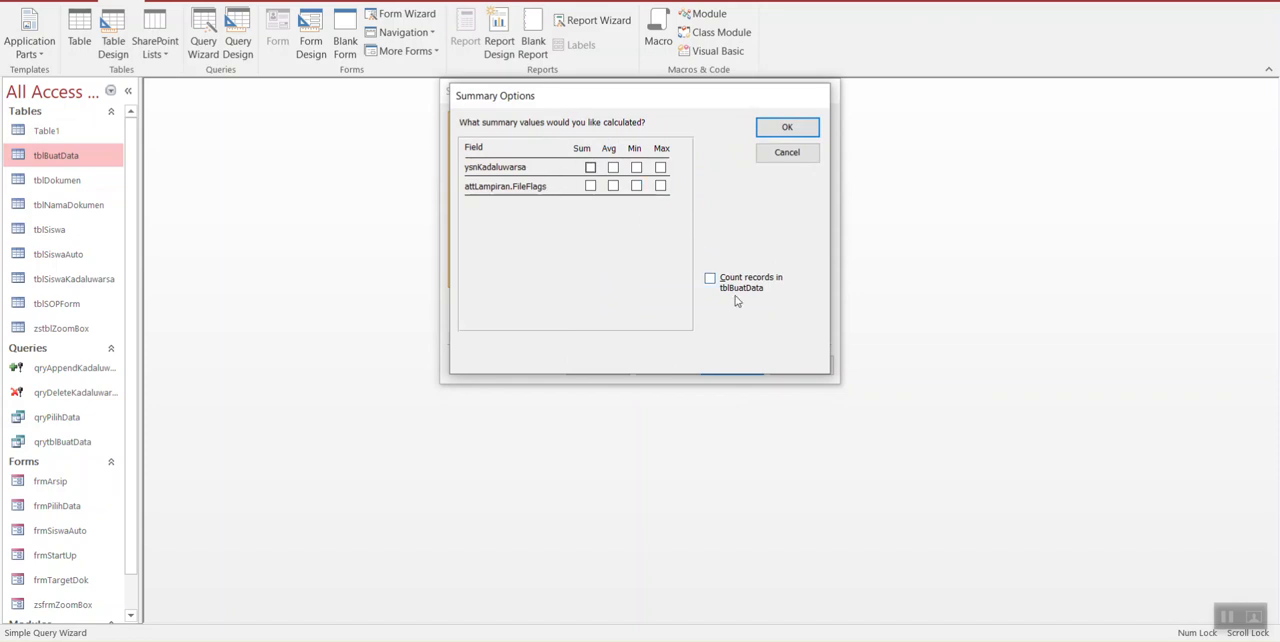
pyautogui.click(796, 156)
pyautogui.click(600, 140)
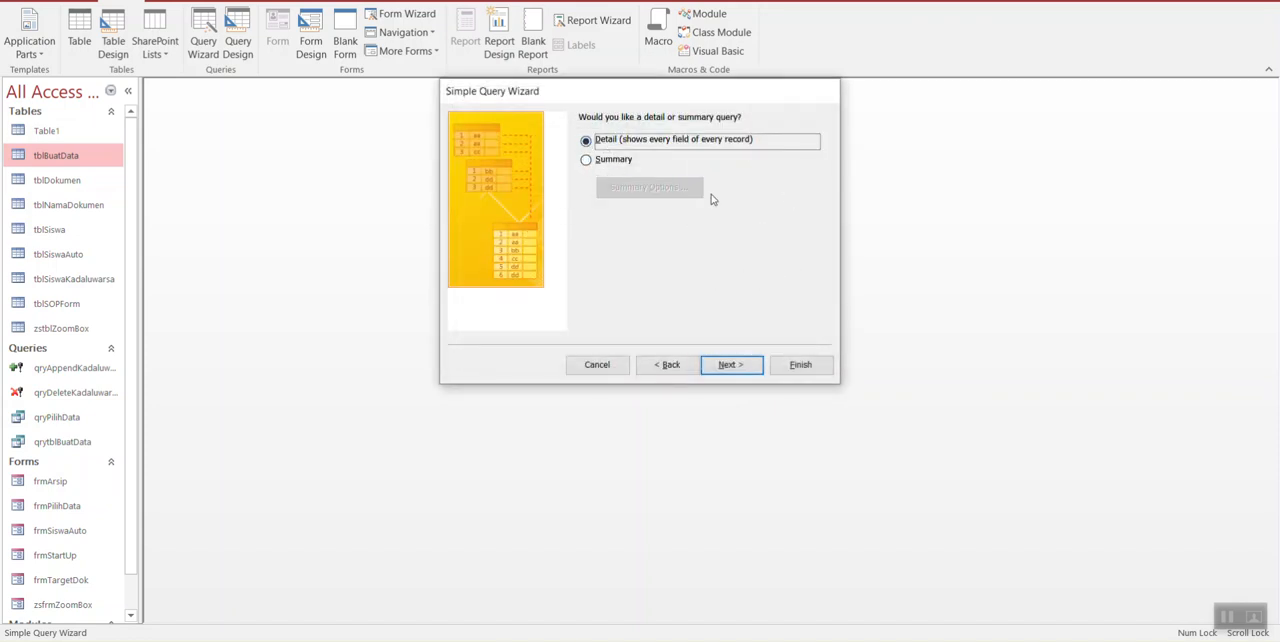
pyautogui.click(587, 161)
pyautogui.click(588, 141)
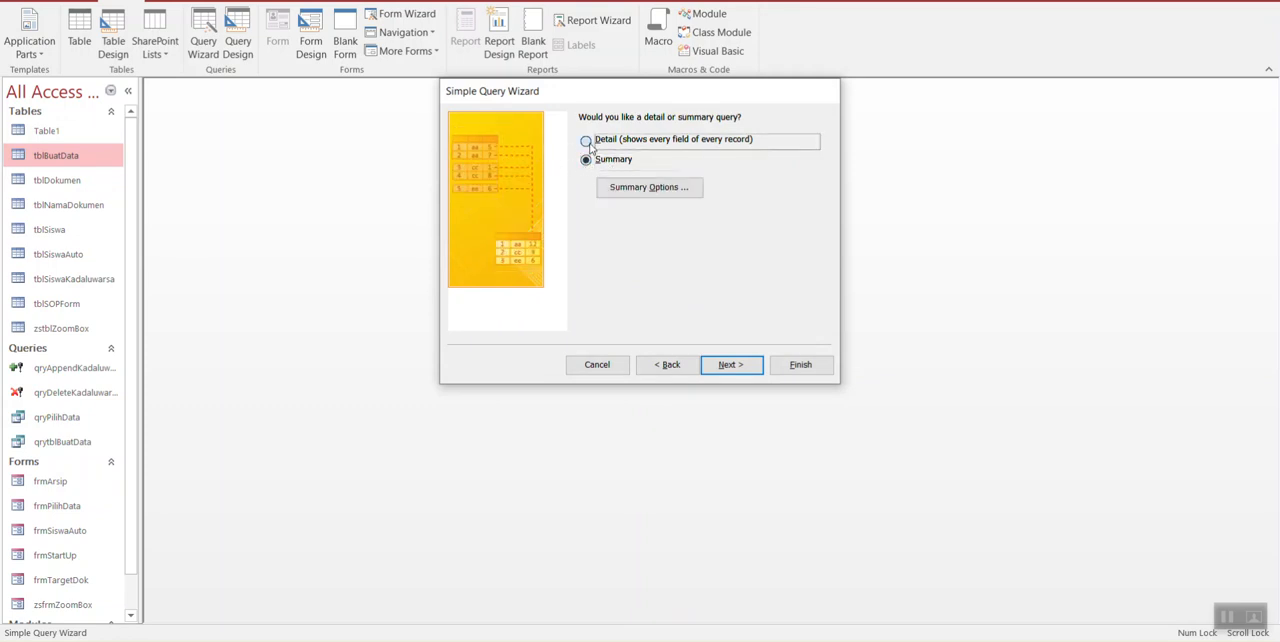
pyautogui.click(734, 367)
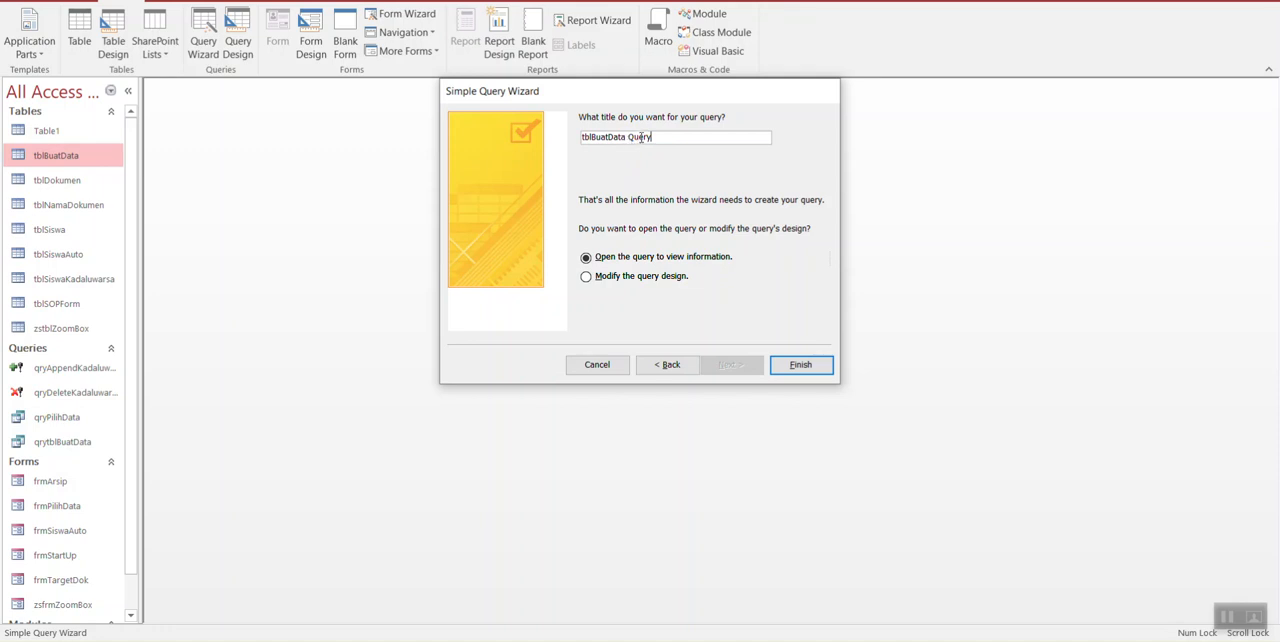
# Step: Compare the proposed query title with the existing query names, then cancel the Simple Query Wizard
pyautogui.moveTo(498, 96); pyautogui.dragTo(167, 418)
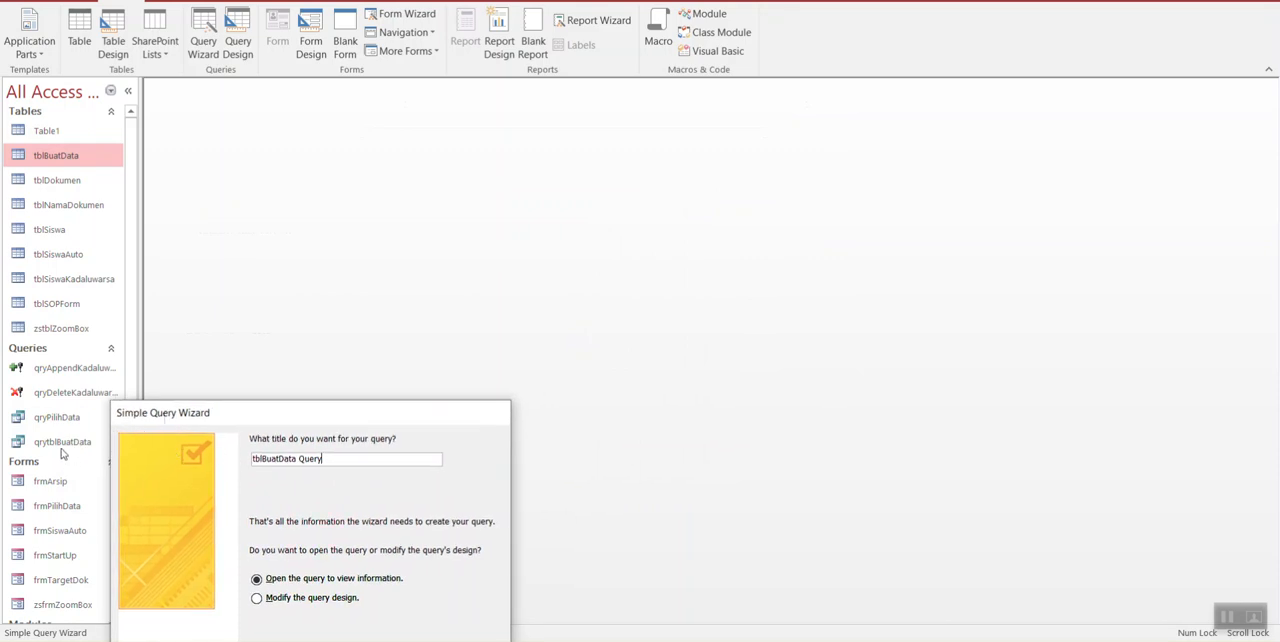
pyautogui.moveTo(206, 418); pyautogui.dragTo(440, 190)
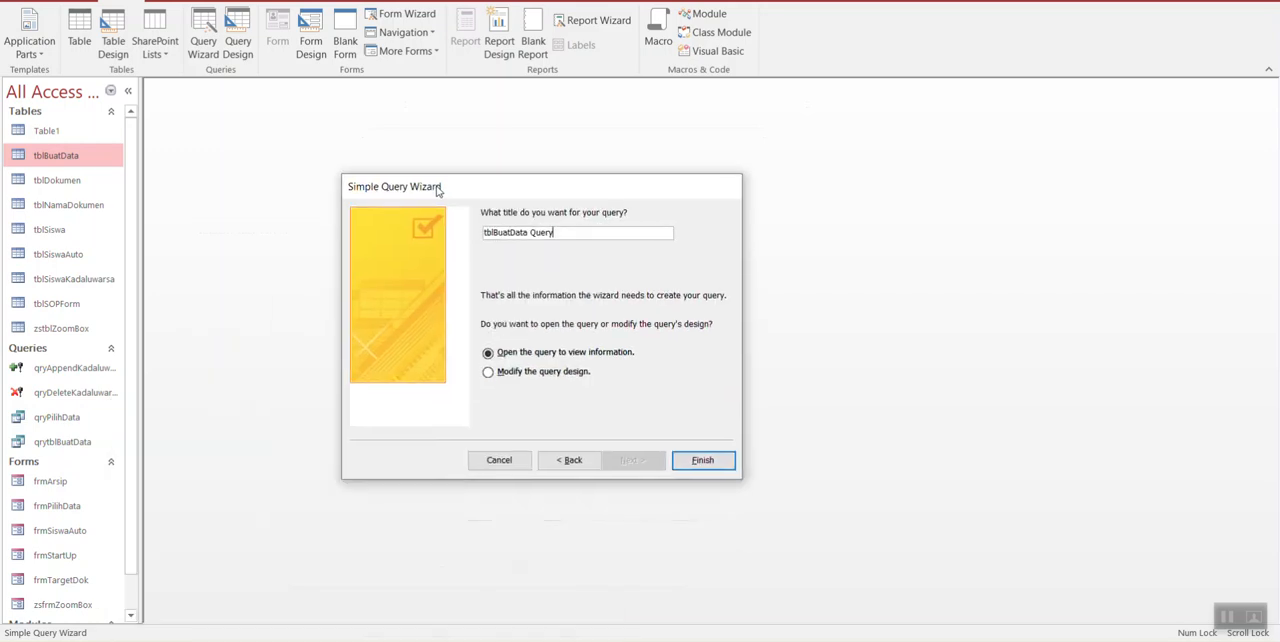
pyautogui.doubleClick(524, 232)
pyautogui.click(524, 232)
pyautogui.doubleClick(524, 232)
pyautogui.click(522, 230)
pyautogui.moveTo(562, 190); pyautogui.dragTo(597, 130)
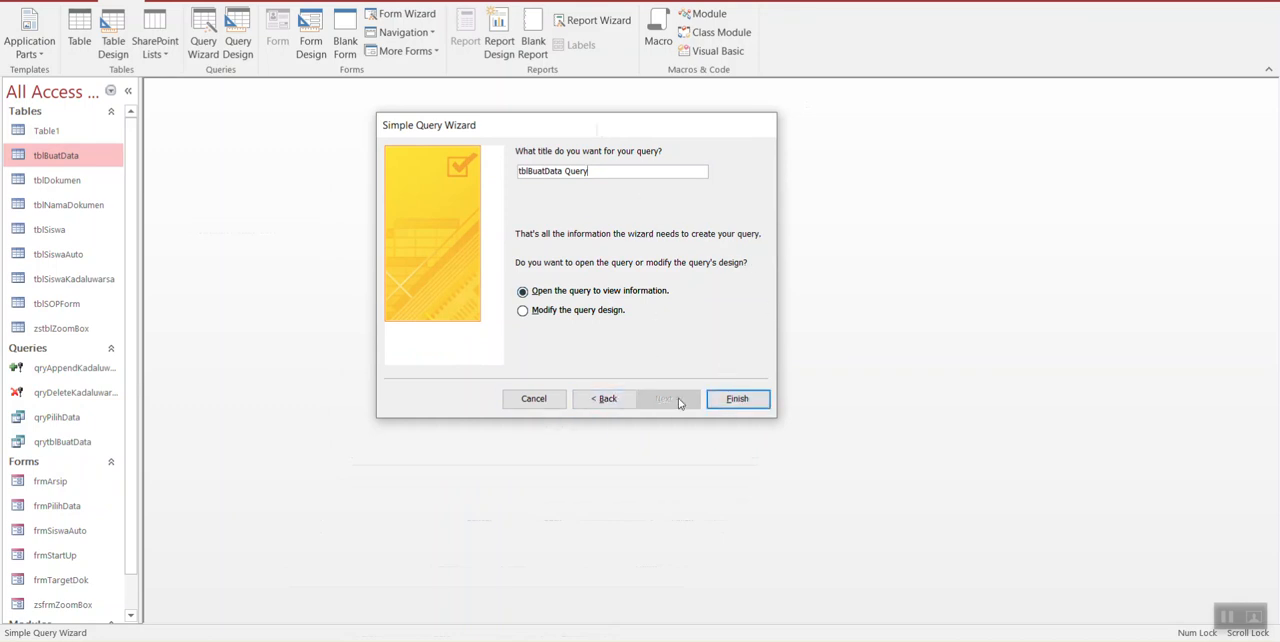
pyautogui.click(525, 400)
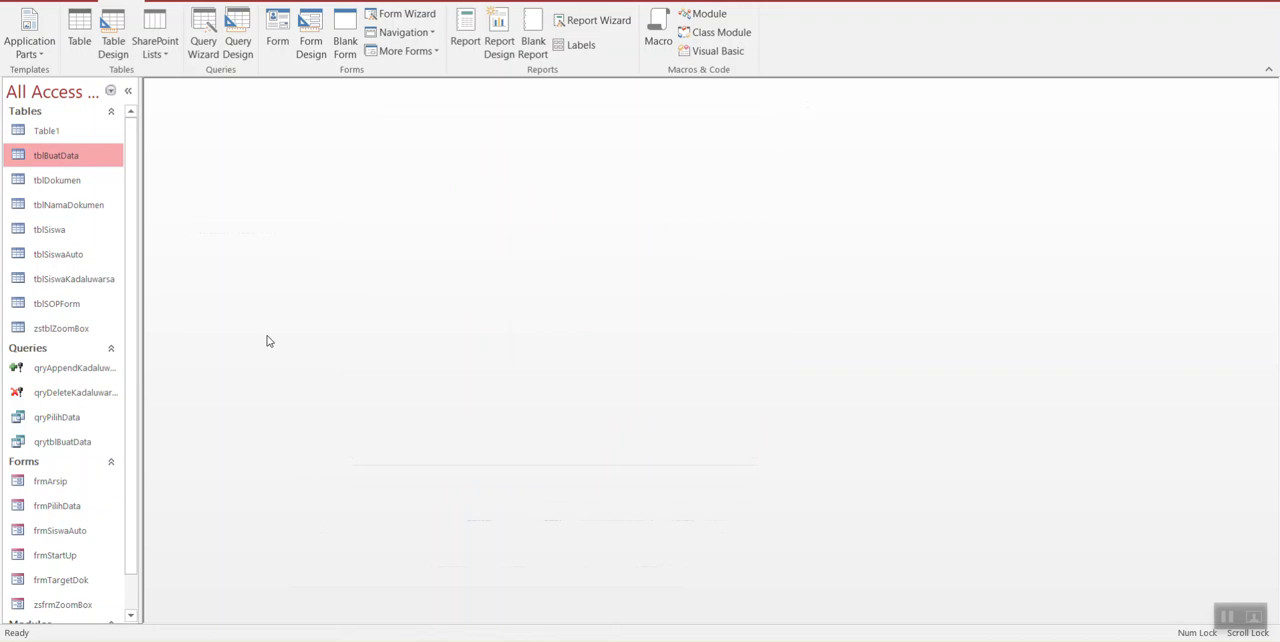
# Step: View the existing qrytblBuatData query in a maximized datasheet window and close it
pyautogui.doubleClick(72, 446)
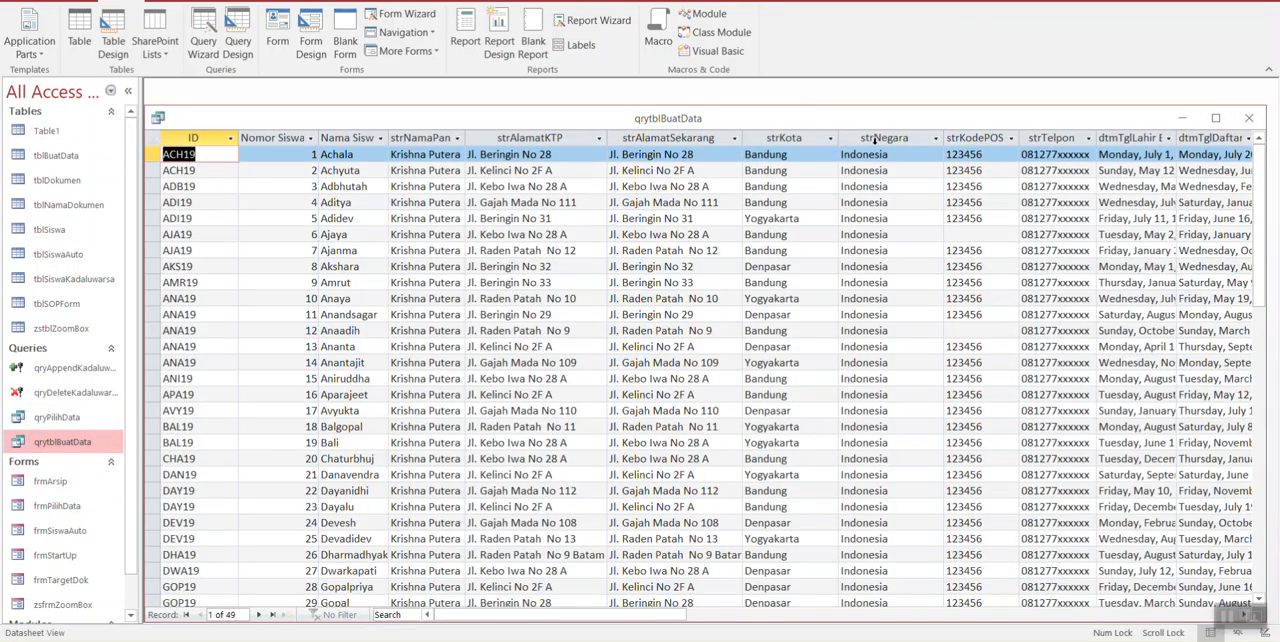
pyautogui.click(1216, 118)
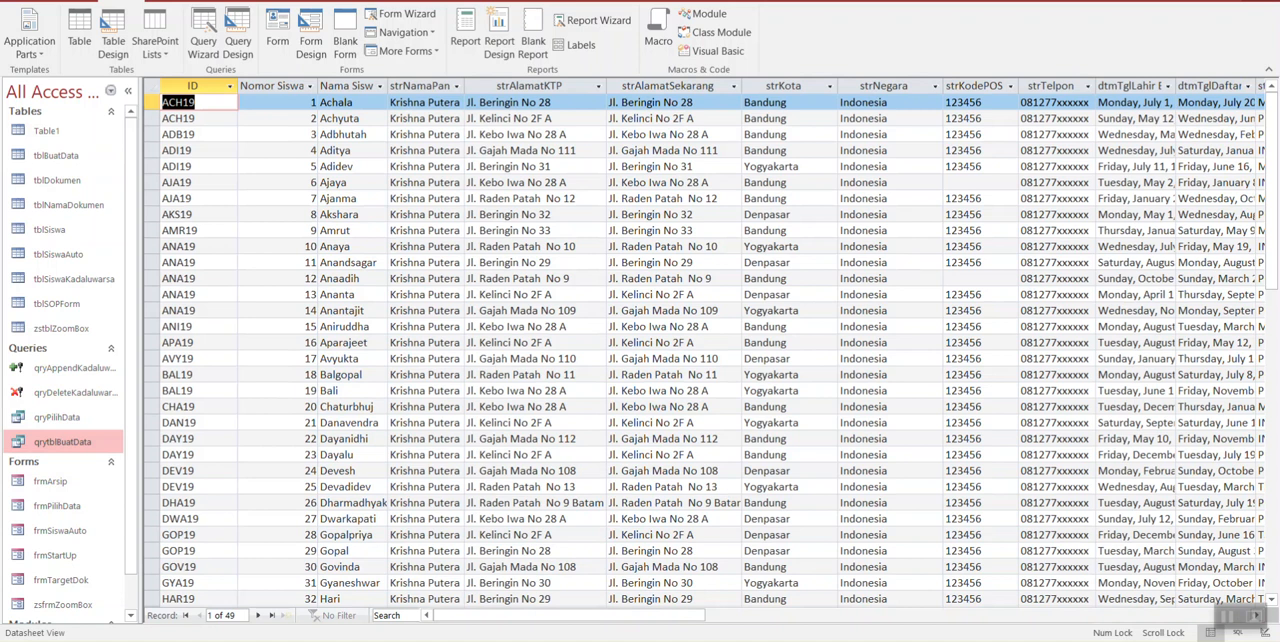
pyautogui.hotkey('ctrl', 'w')
# Step: Create a blank query in Design view and add the tables tblBuatData and tblNamaDokumen to it
pyautogui.click(74, 164)
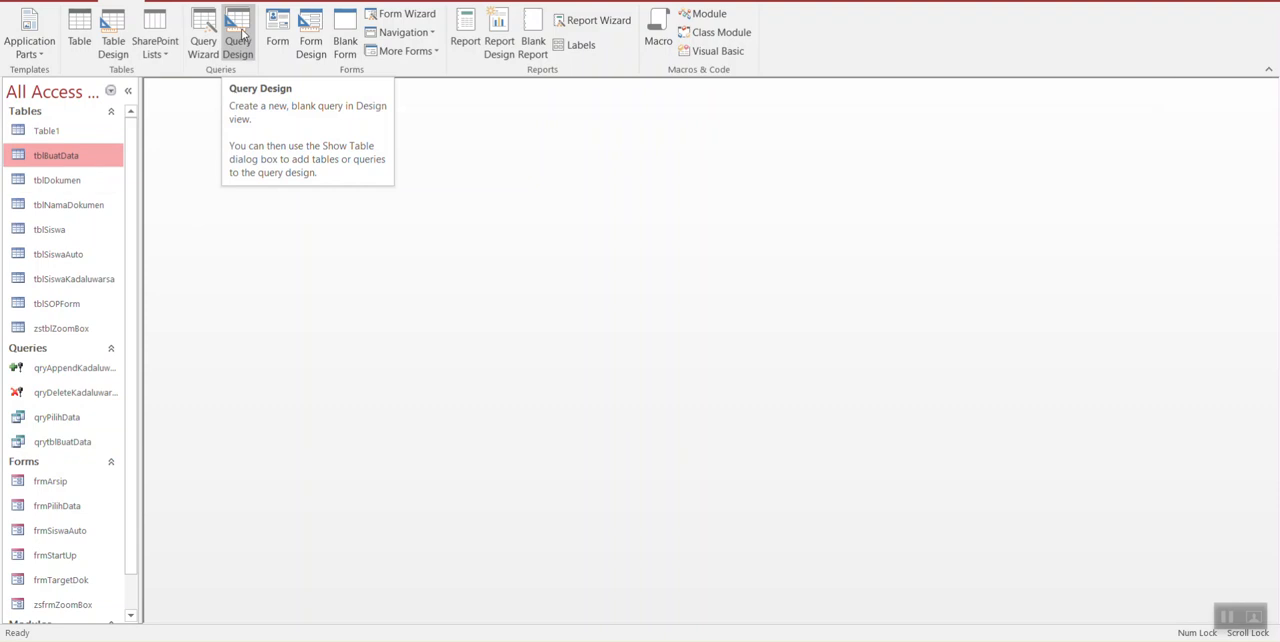
pyautogui.click(241, 31)
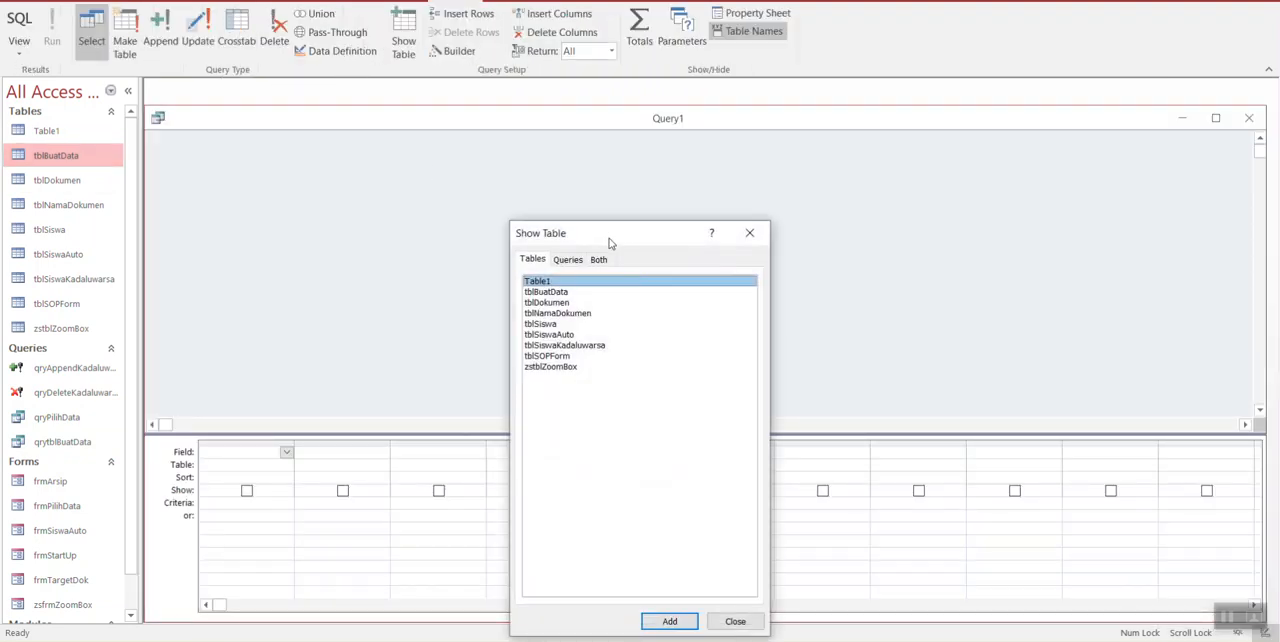
pyautogui.moveTo(607, 238); pyautogui.dragTo(661, 155)
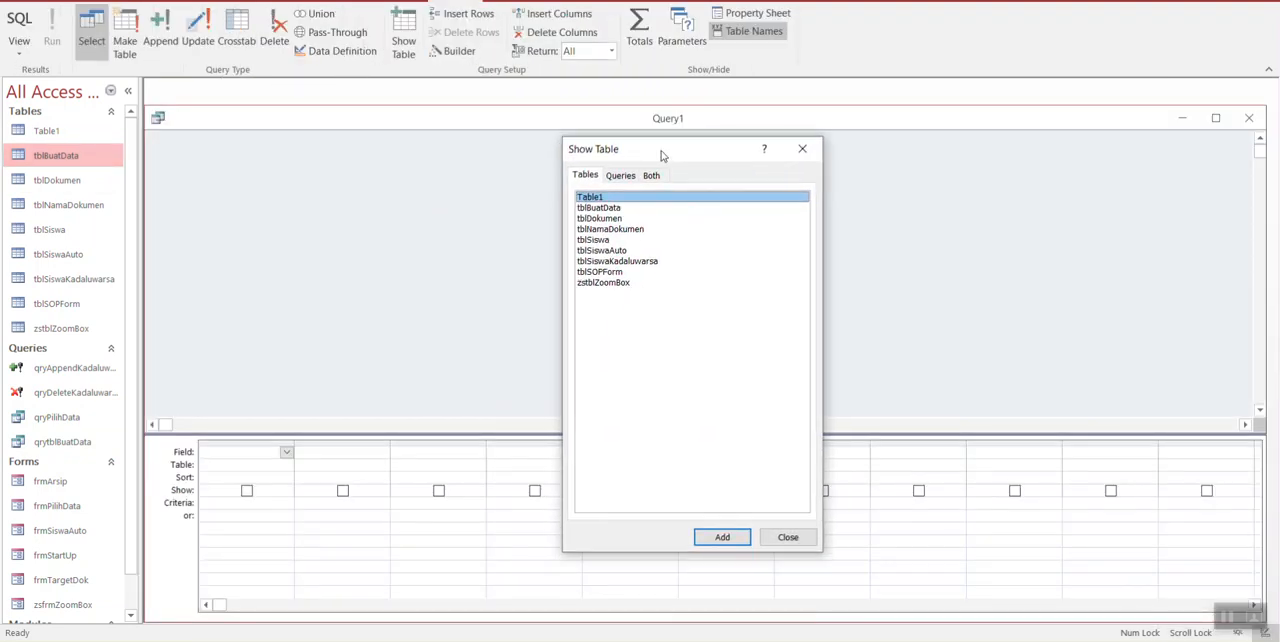
pyautogui.click(604, 209)
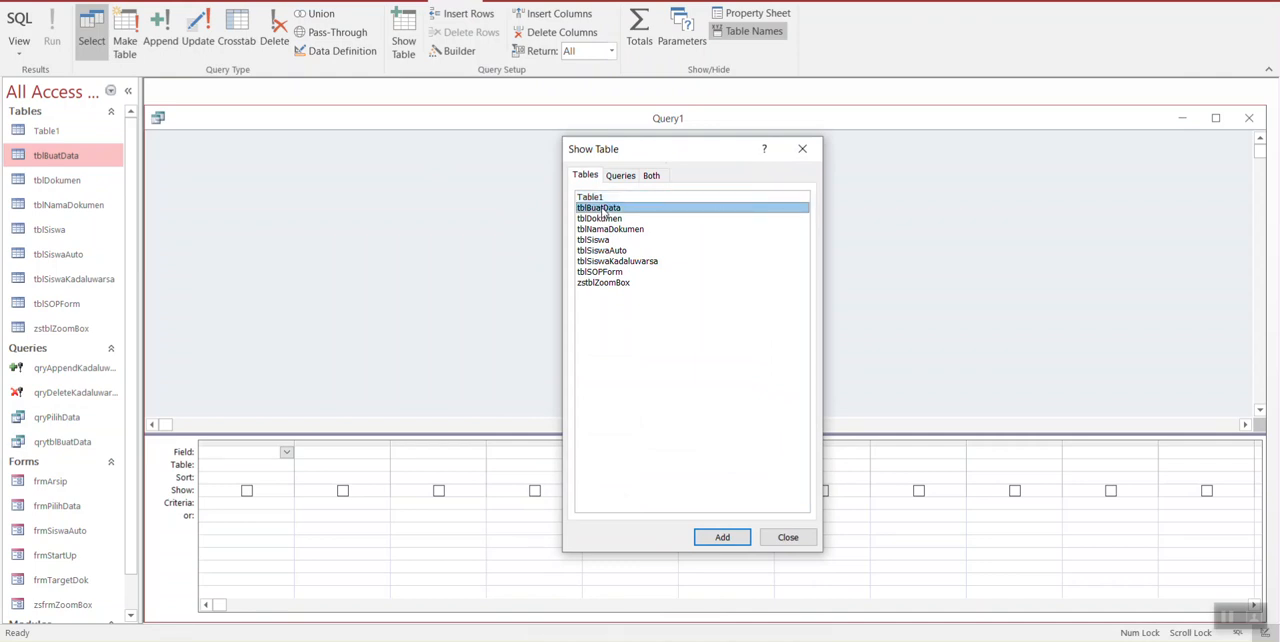
pyautogui.doubleClick(610, 208)
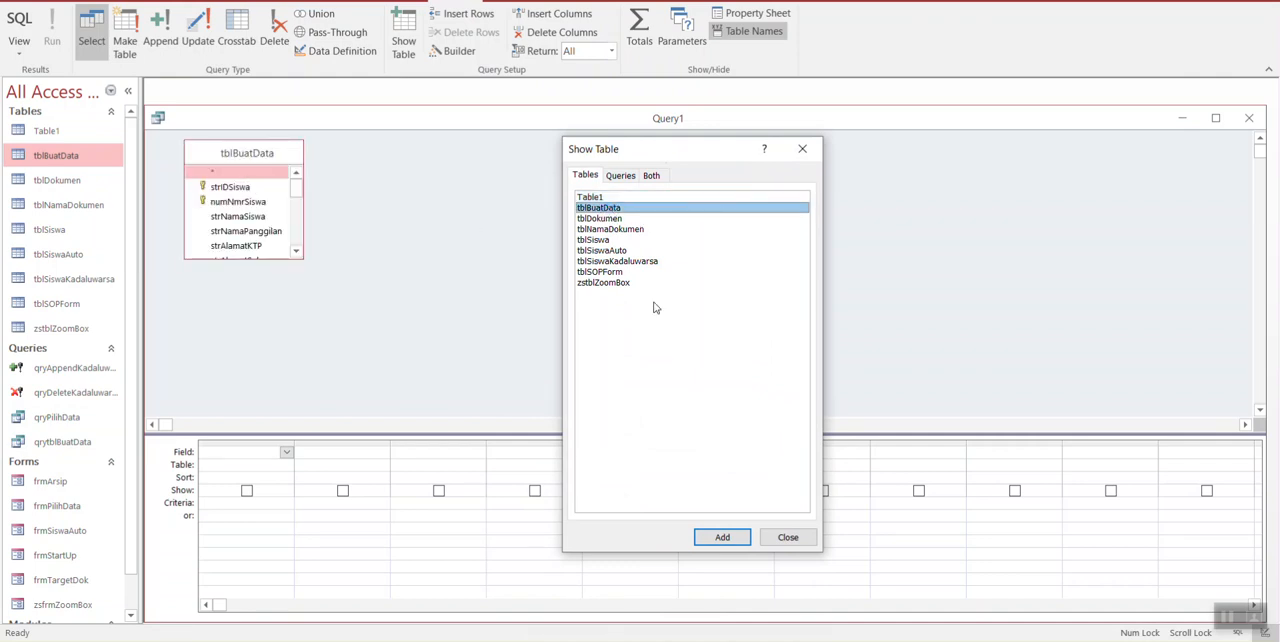
pyautogui.doubleClick(611, 229)
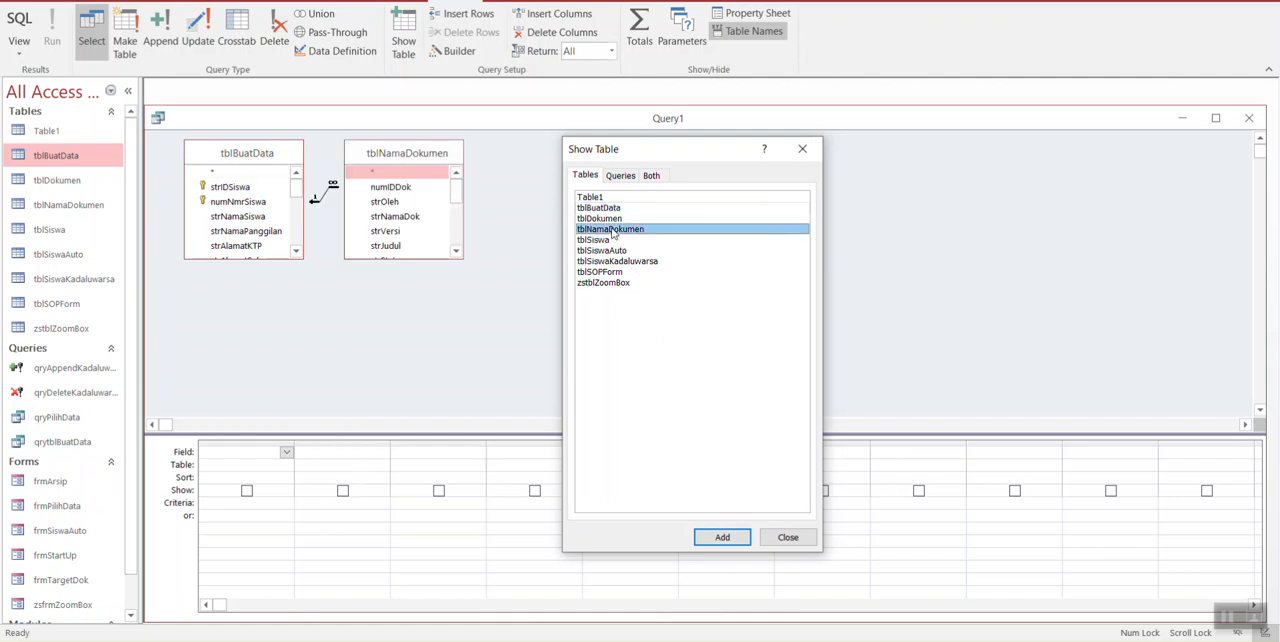
pyautogui.click(788, 539)
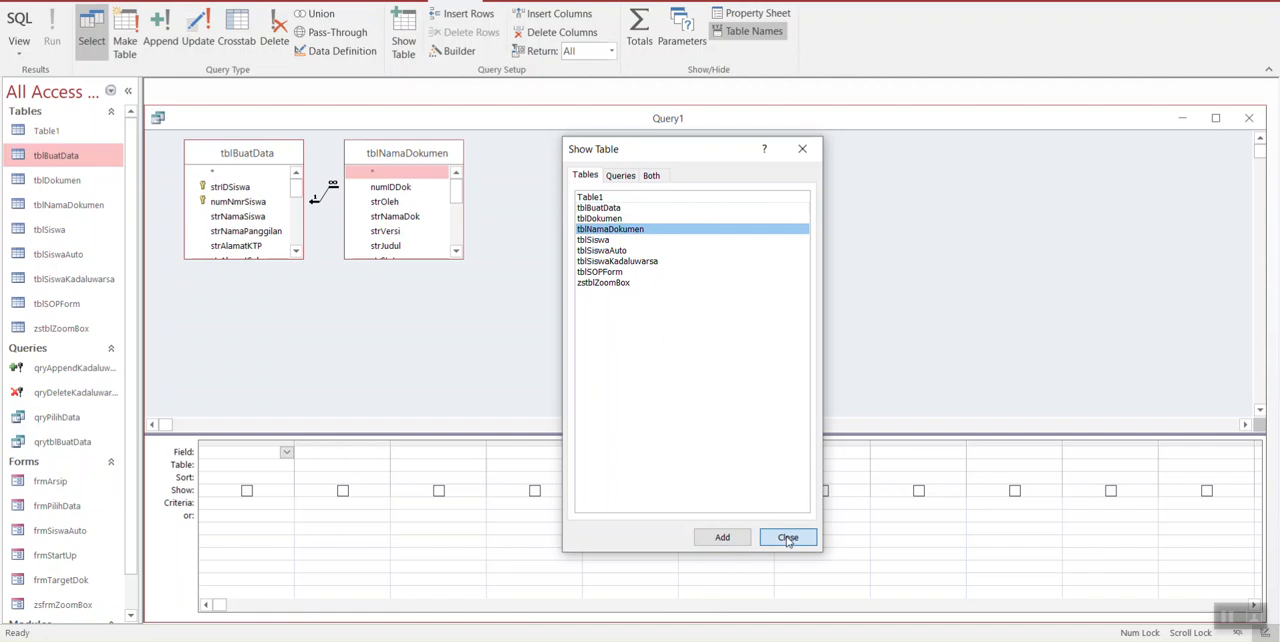
# Step: Add all fields of tblBuatData to the first column of the query grid as tblBuatData.*
pyautogui.click(243, 157)
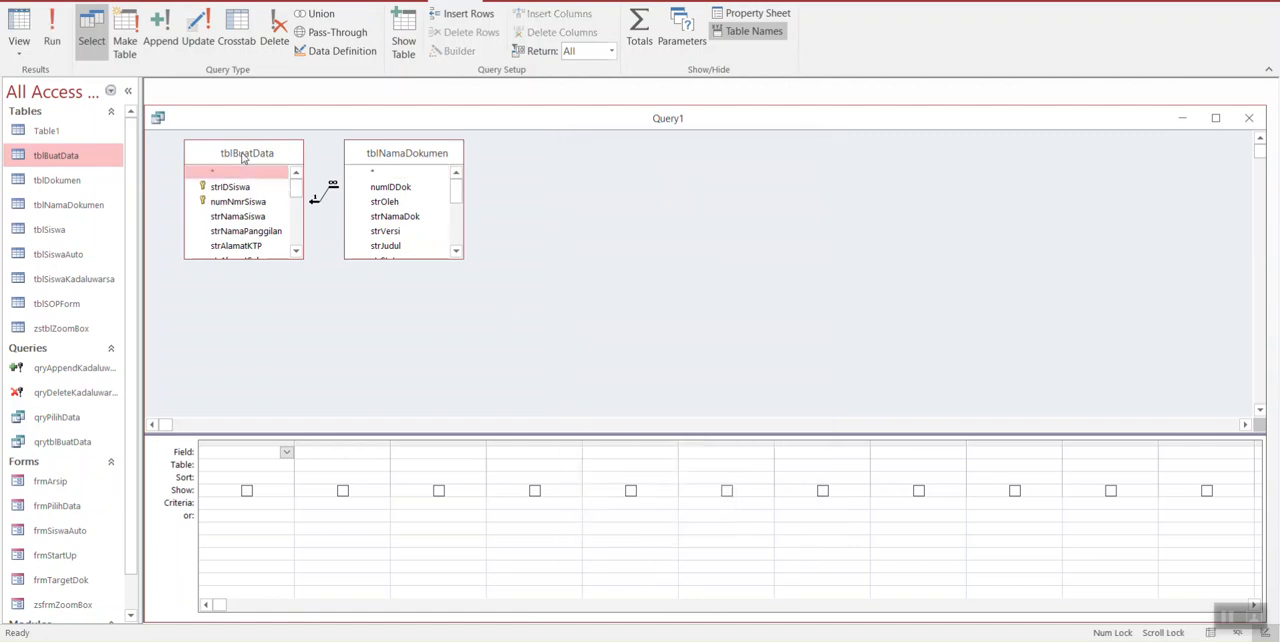
pyautogui.doubleClick(243, 157)
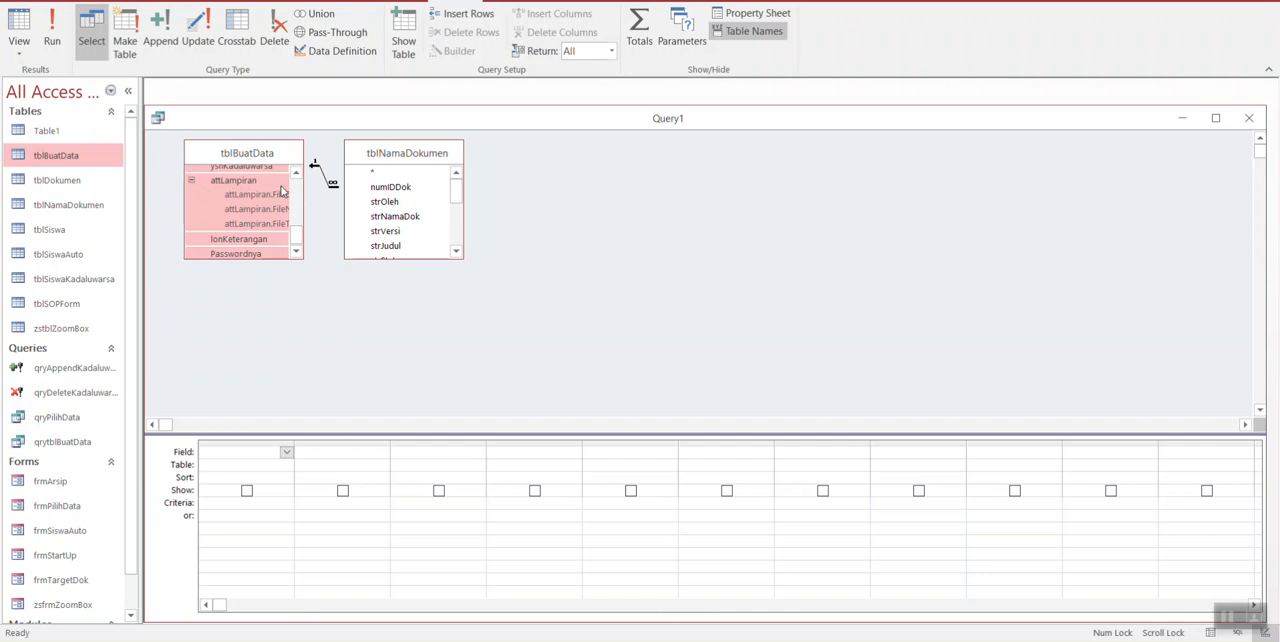
pyautogui.moveTo(298, 245); pyautogui.dragTo(225, 455)
pyautogui.click(240, 175)
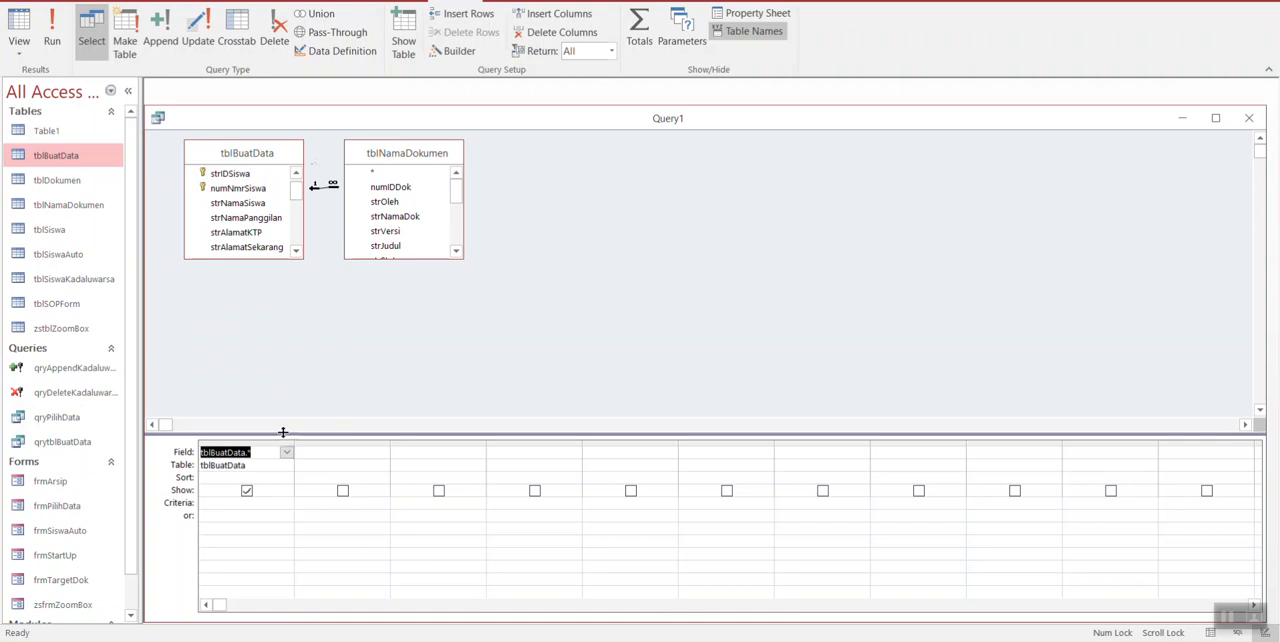
# Step: Give the design grid pane more height and select the asterisk entry in the tblBuatData field list
pyautogui.moveTo(280, 433); pyautogui.dragTo(270, 342)
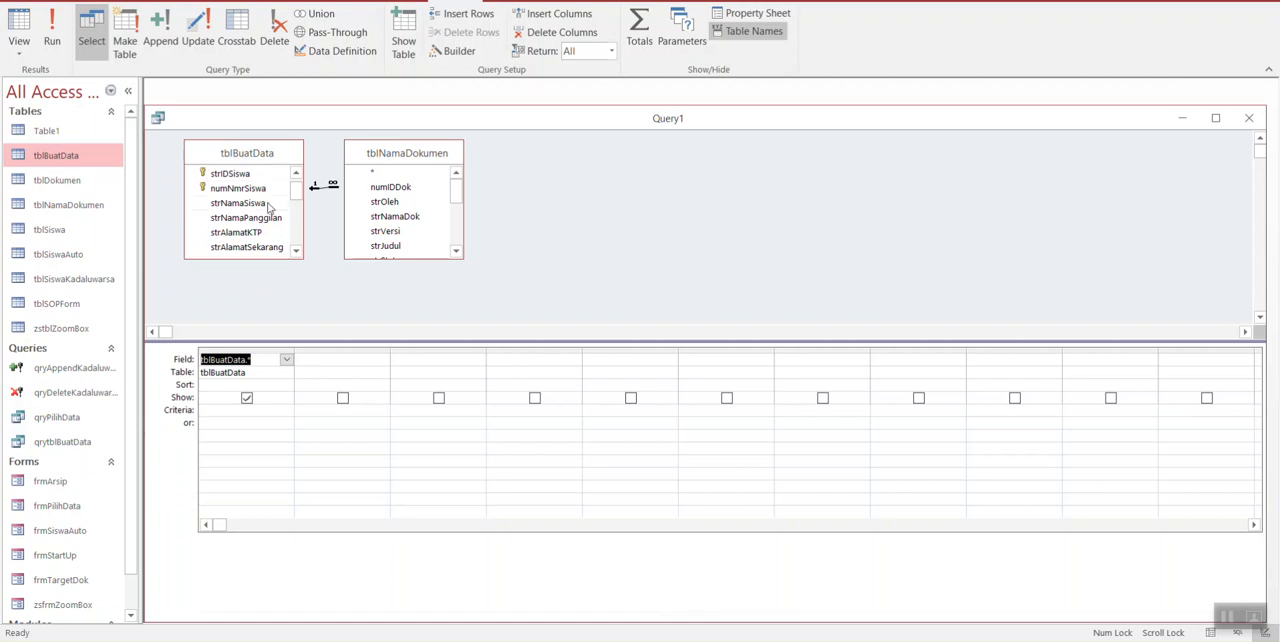
pyautogui.moveTo(296, 191); pyautogui.dragTo(296, 185)
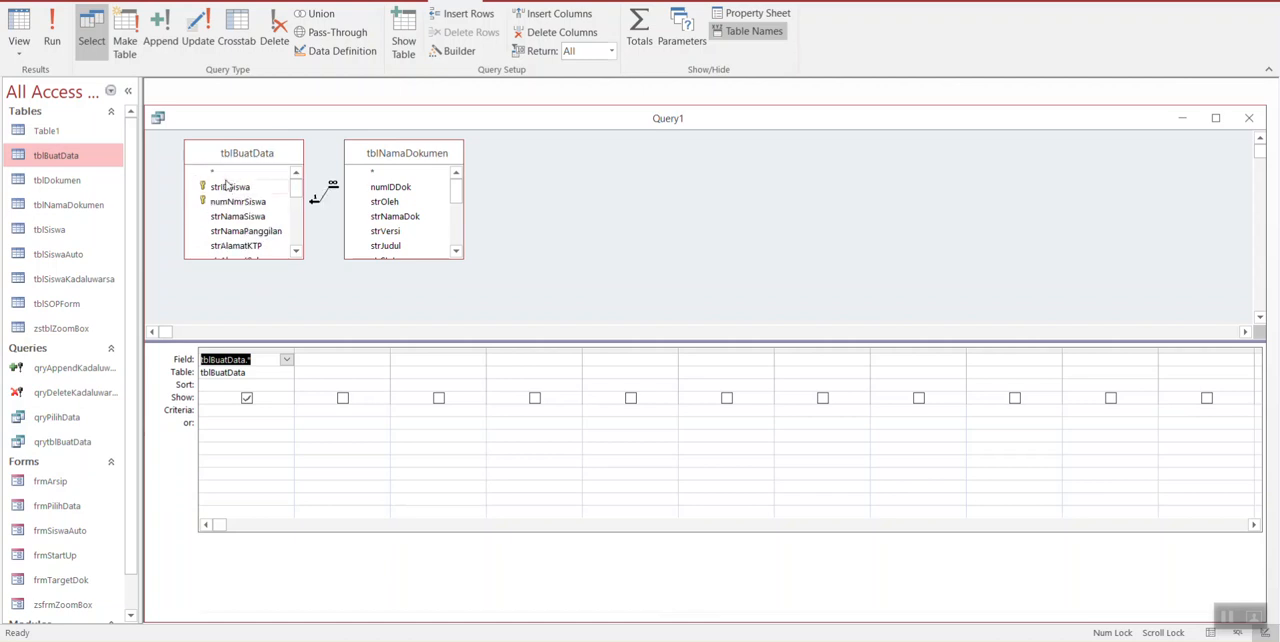
pyautogui.click(228, 173)
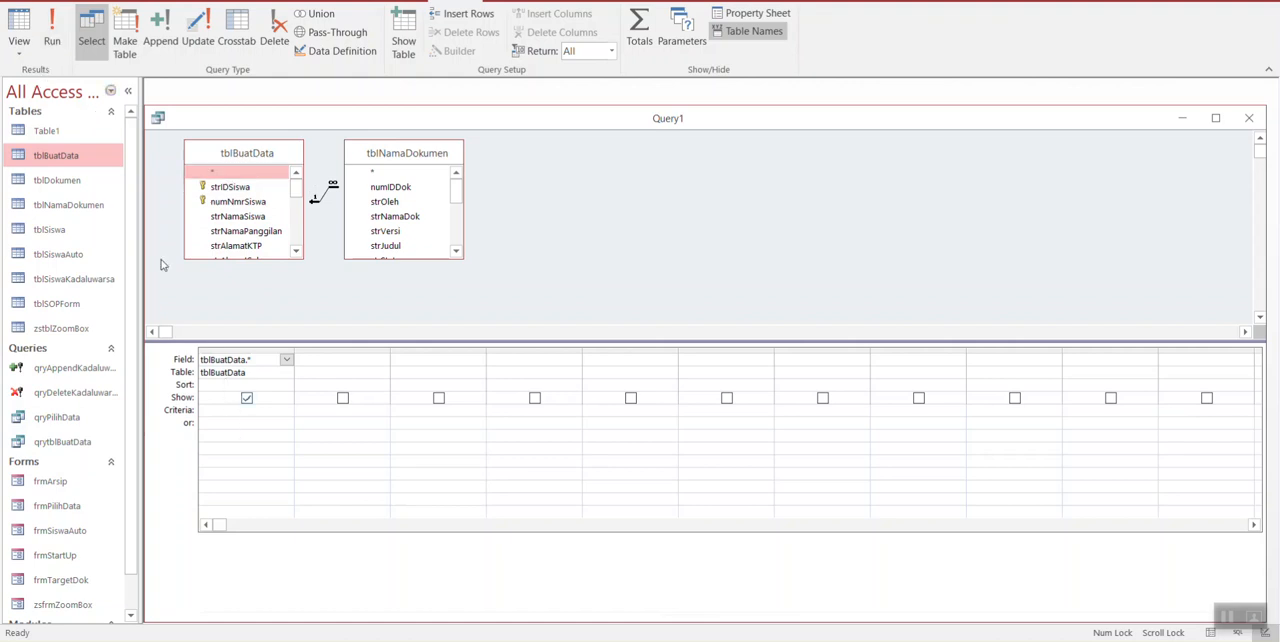
# Step: View the query results in a maximized datasheet window and return to Design view
pyautogui.click(20, 22)
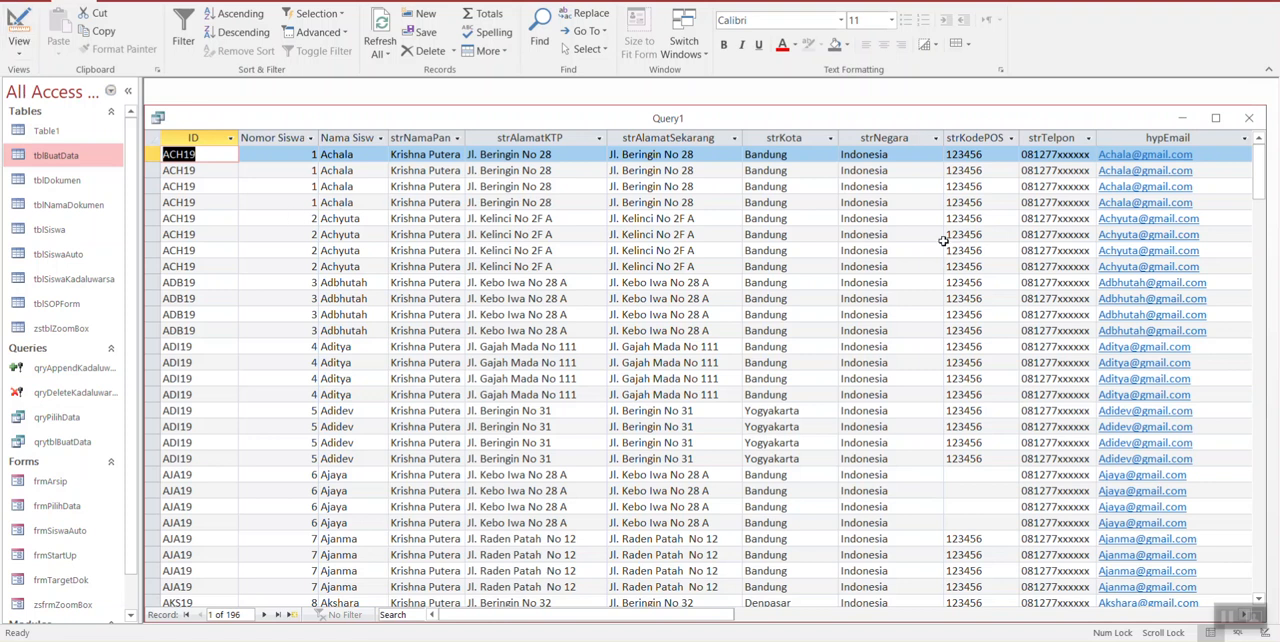
pyautogui.click(1215, 118)
pyautogui.click(31, 41)
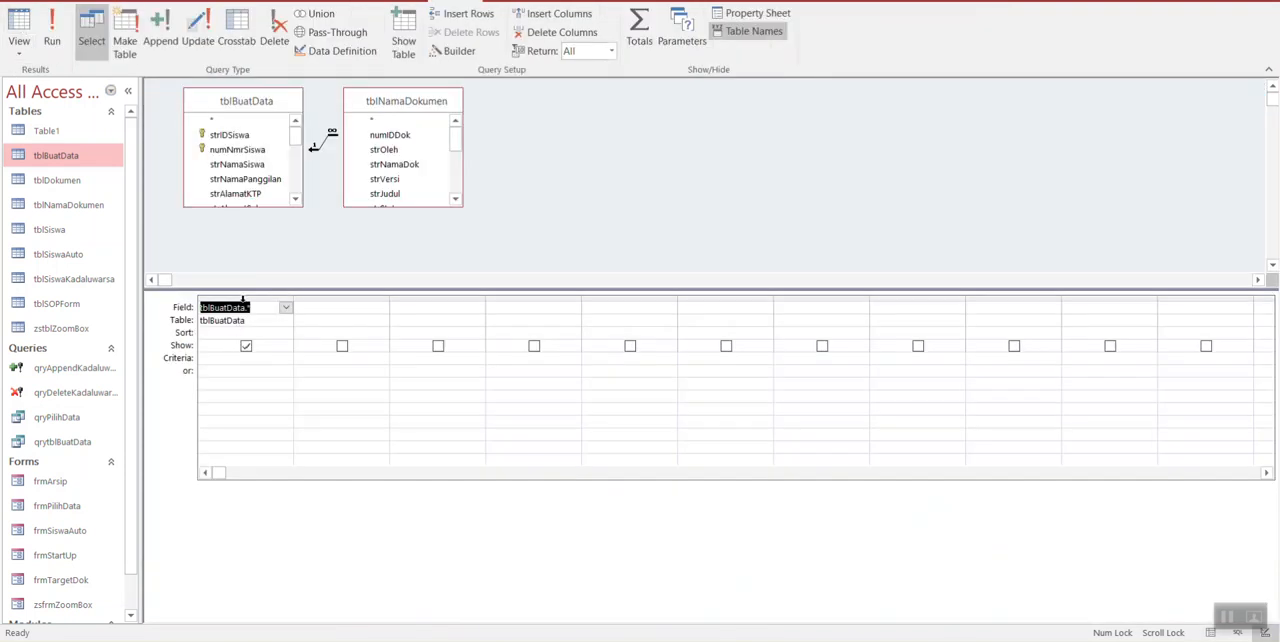
# Step: Replace the tblBuatData.* column in the query grid with all the individual fields of tblBuatData
pyautogui.click(244, 299)
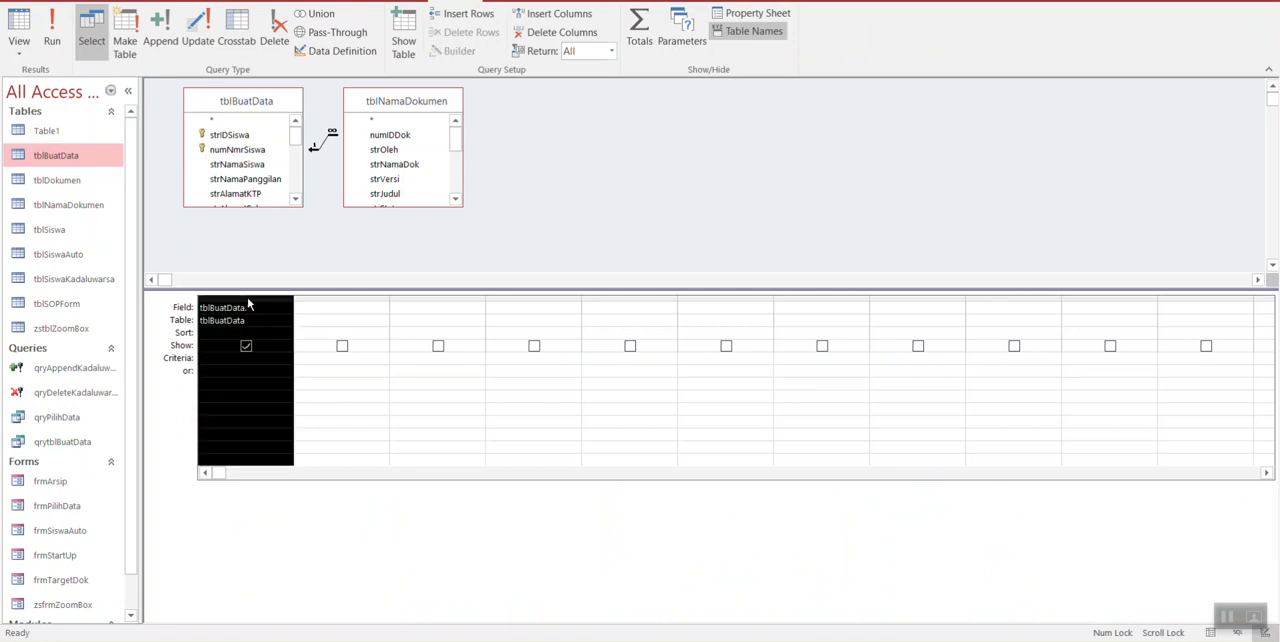
pyautogui.press('Delete')
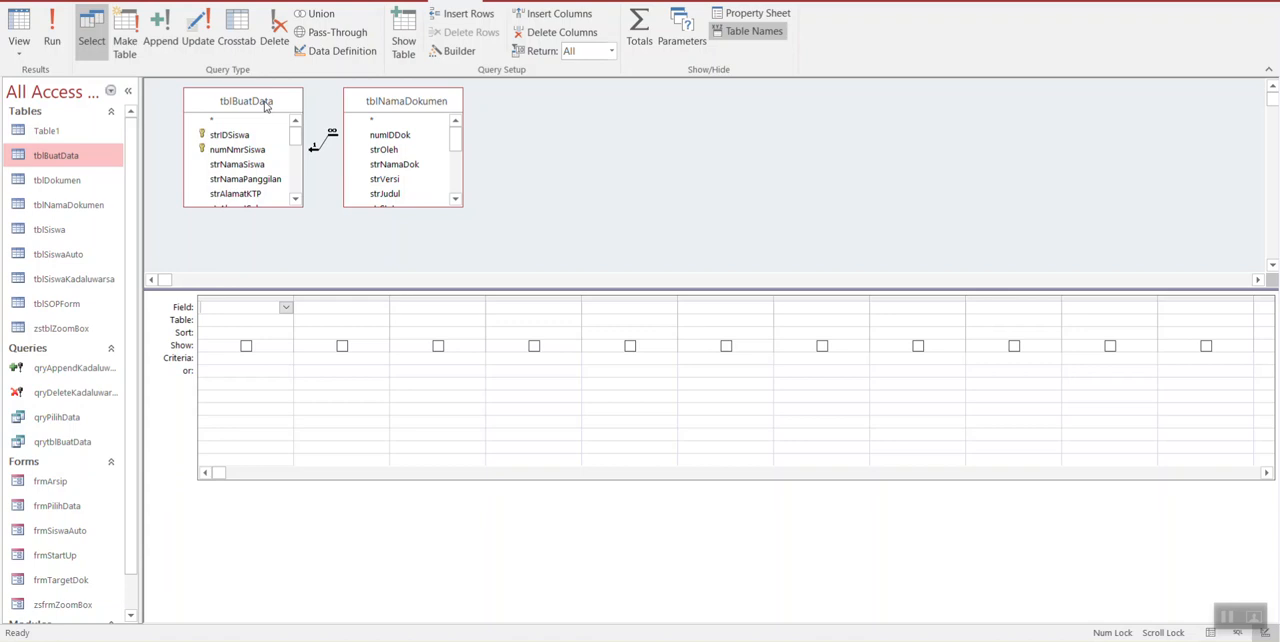
pyautogui.doubleClick(266, 104)
pyautogui.moveTo(234, 195); pyautogui.dragTo(230, 320)
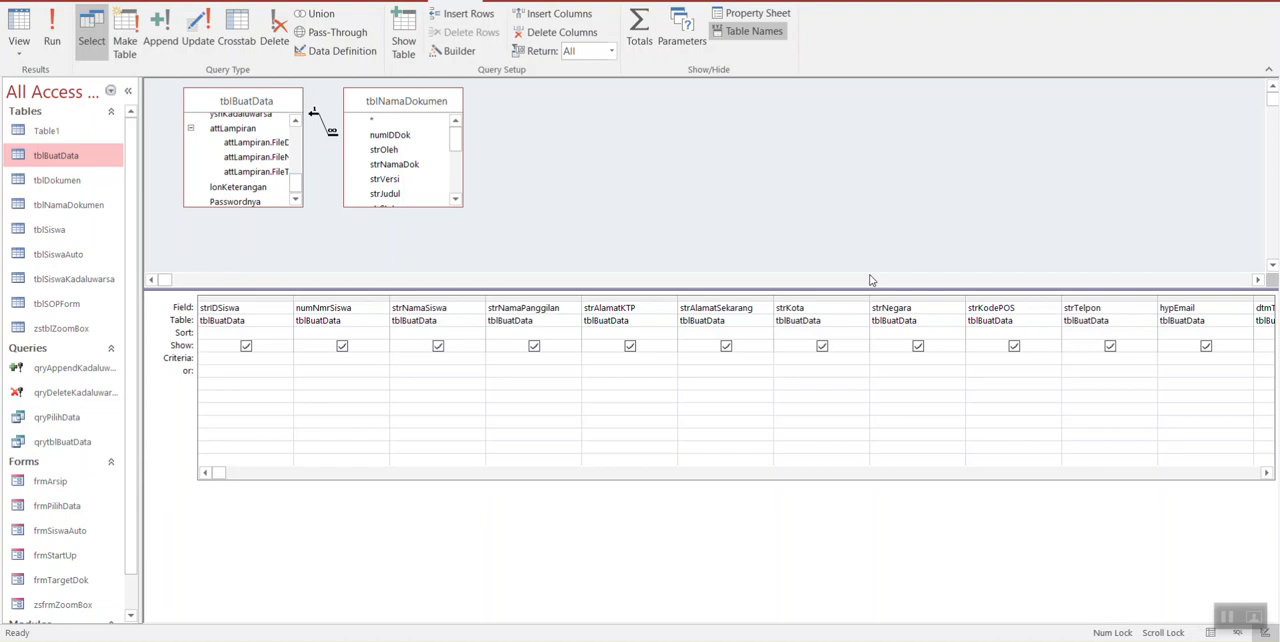
# Step: Delete the join between tblBuatData and tblNamaDokumen and remove the tblNamaDokumen table from the query
pyautogui.moveTo(420, 105); pyautogui.dragTo(497, 128)
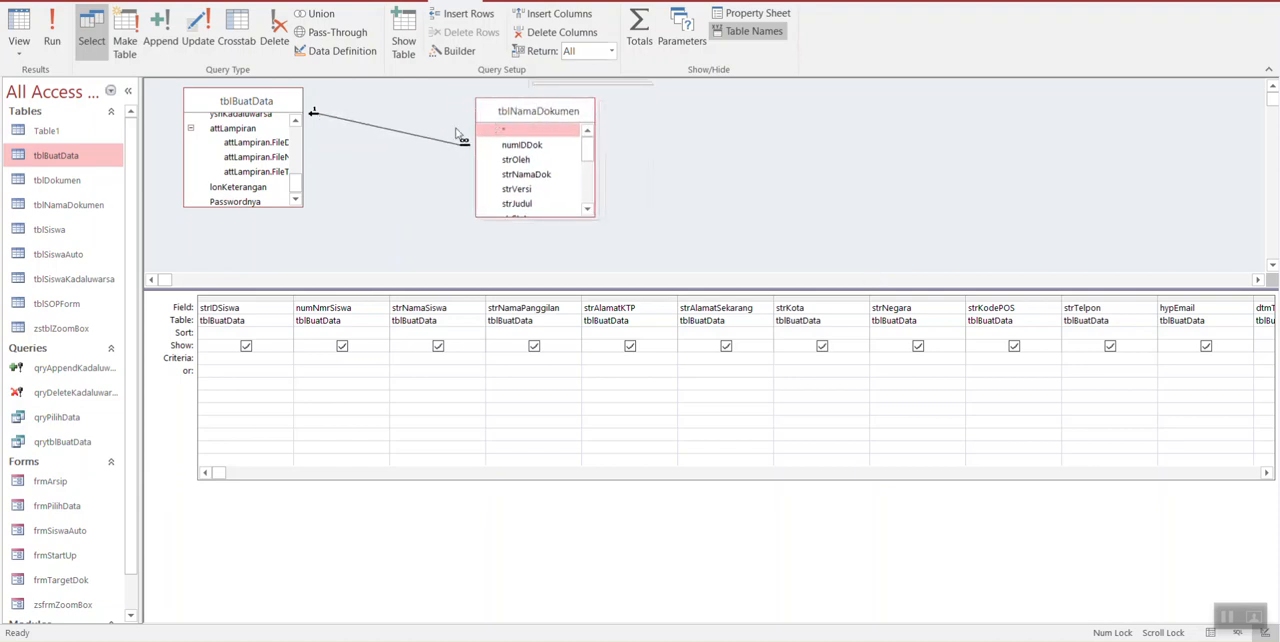
pyautogui.click(420, 140)
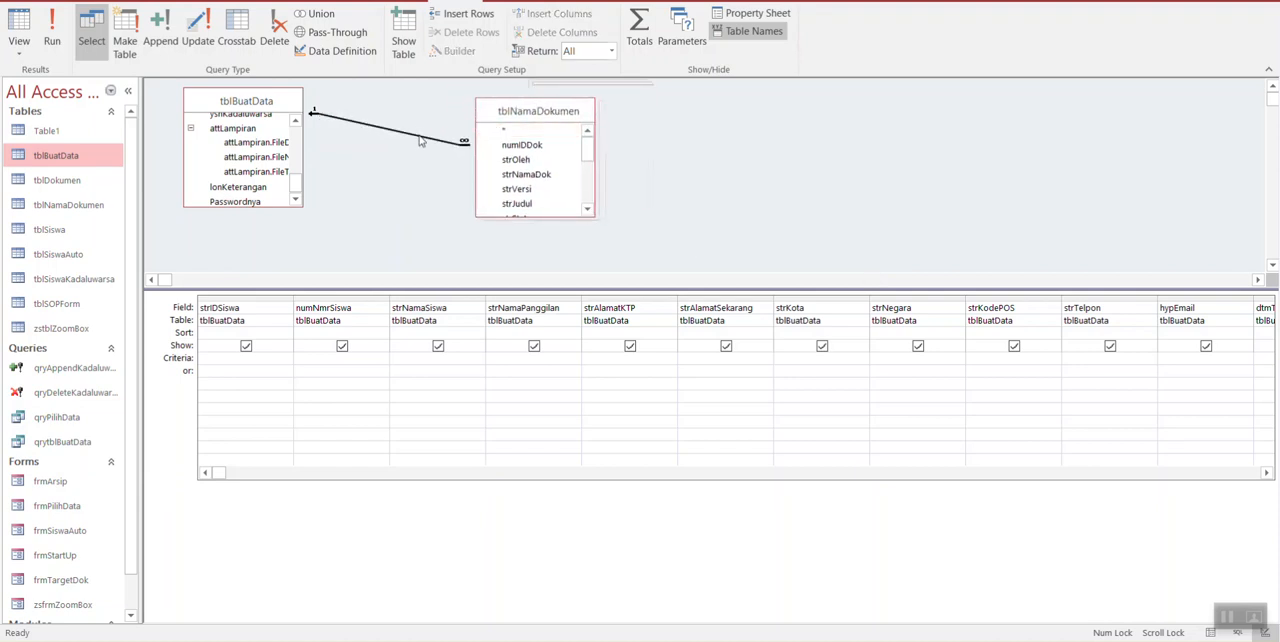
pyautogui.press('Delete')
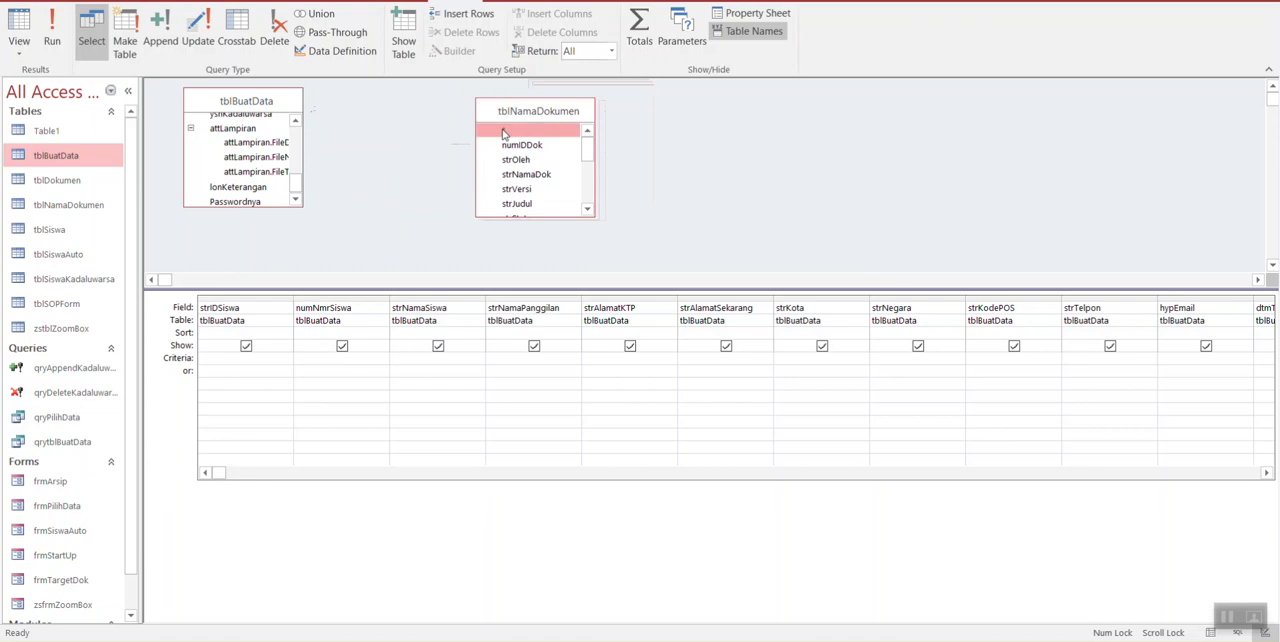
pyautogui.press('Delete')
# Step: Run the query on tblBuatData alone to examine its records and return to Design view
pyautogui.click(47, 41)
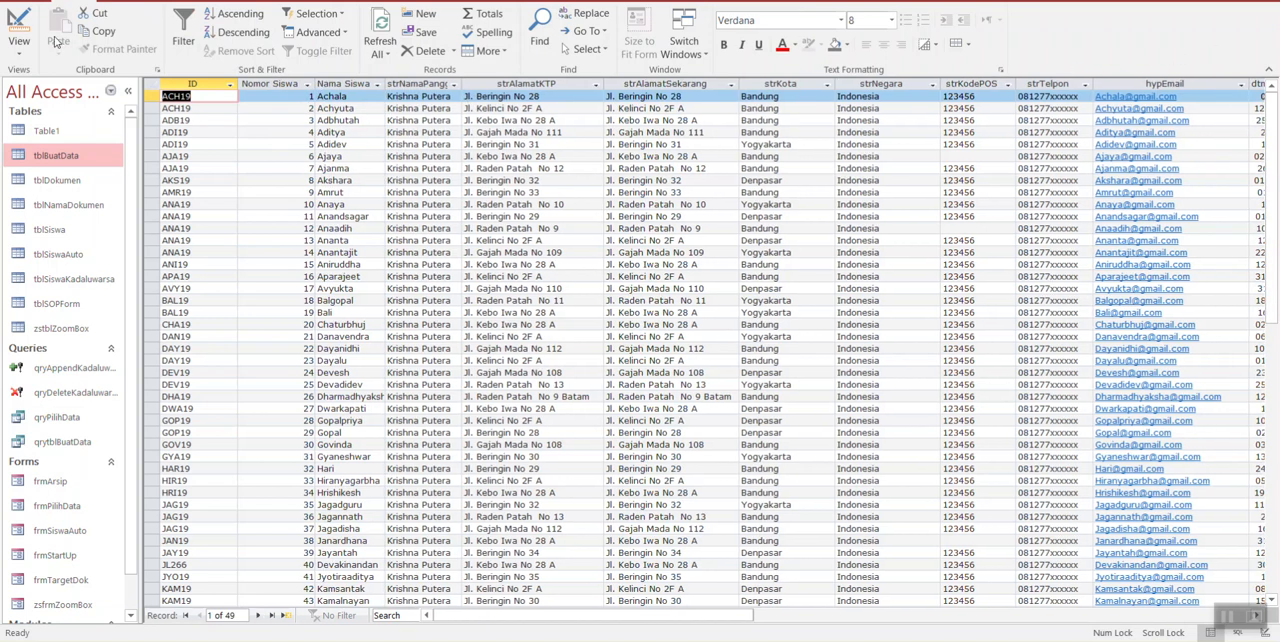
pyautogui.click(19, 30)
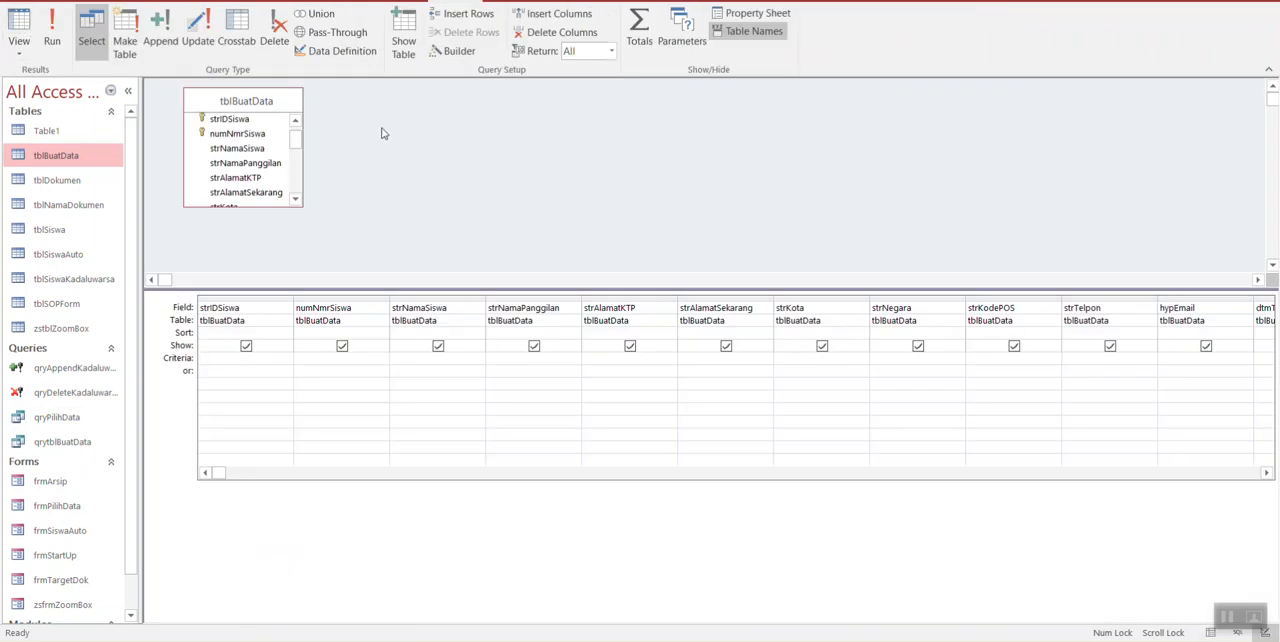
pyautogui.click(19, 30)
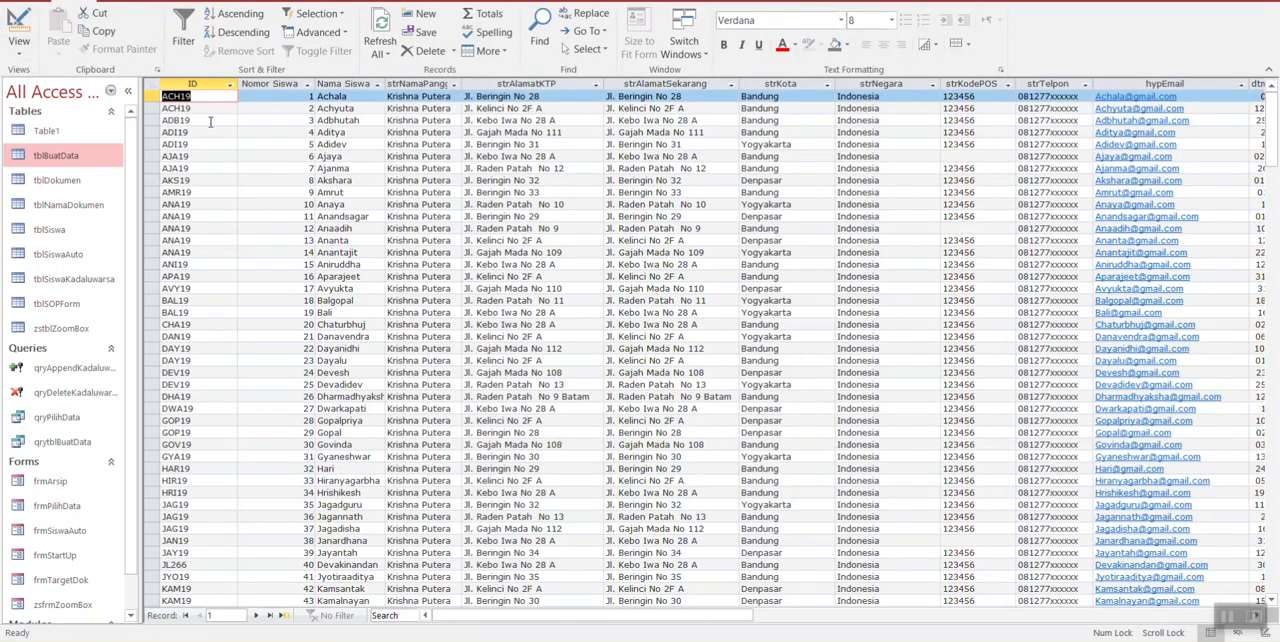
pyautogui.click(214, 95)
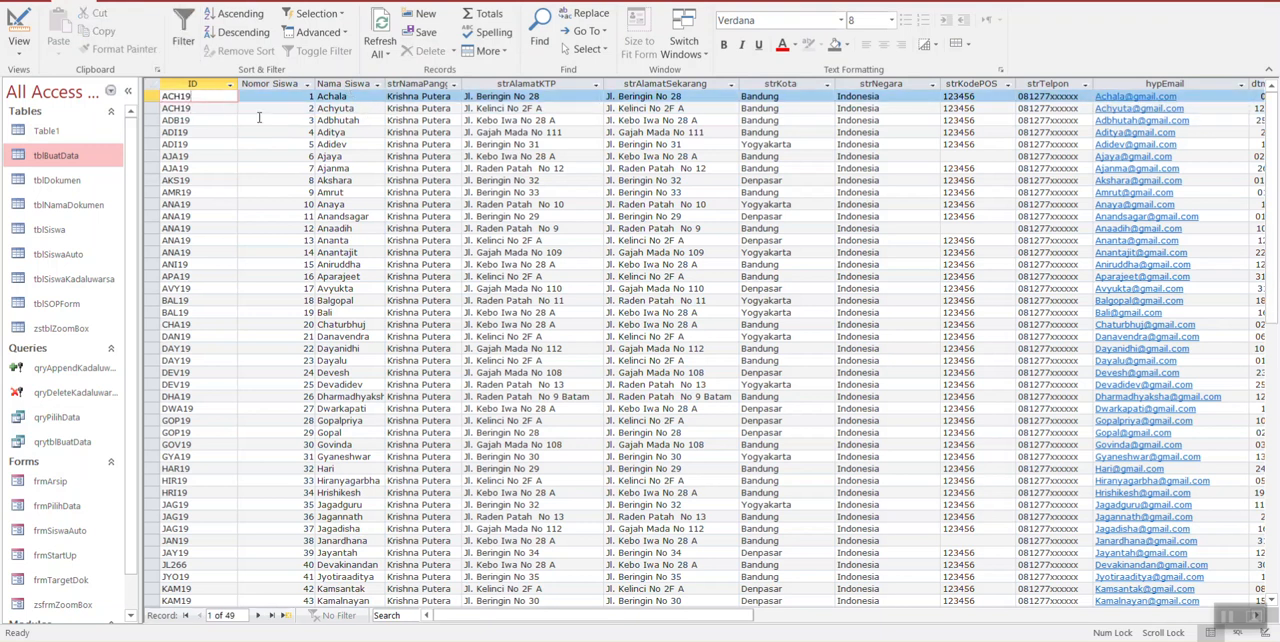
pyautogui.click(20, 30)
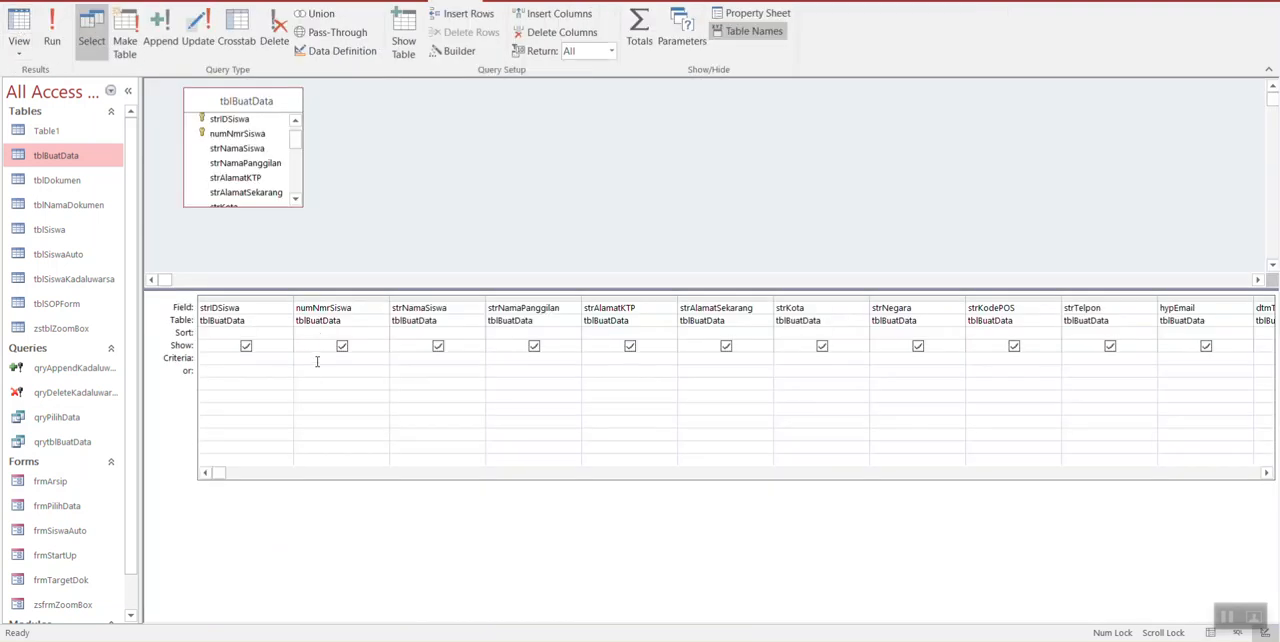
# Step: Set the strNamaSiswa criterion to Like "AC*", check the matching records in the datasheet, and return to Design view
pyautogui.click(433, 361)
pyautogui.write('like AC*')
pyautogui.press('Return')
pyautogui.click(18, 22)
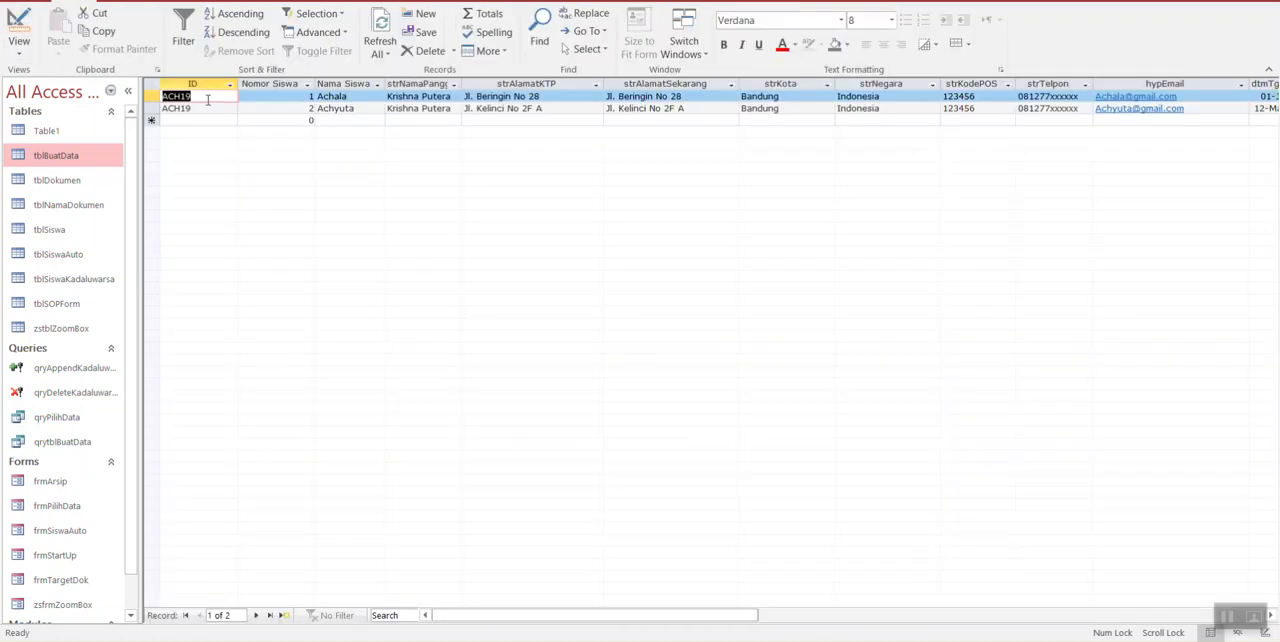
pyautogui.click(18, 22)
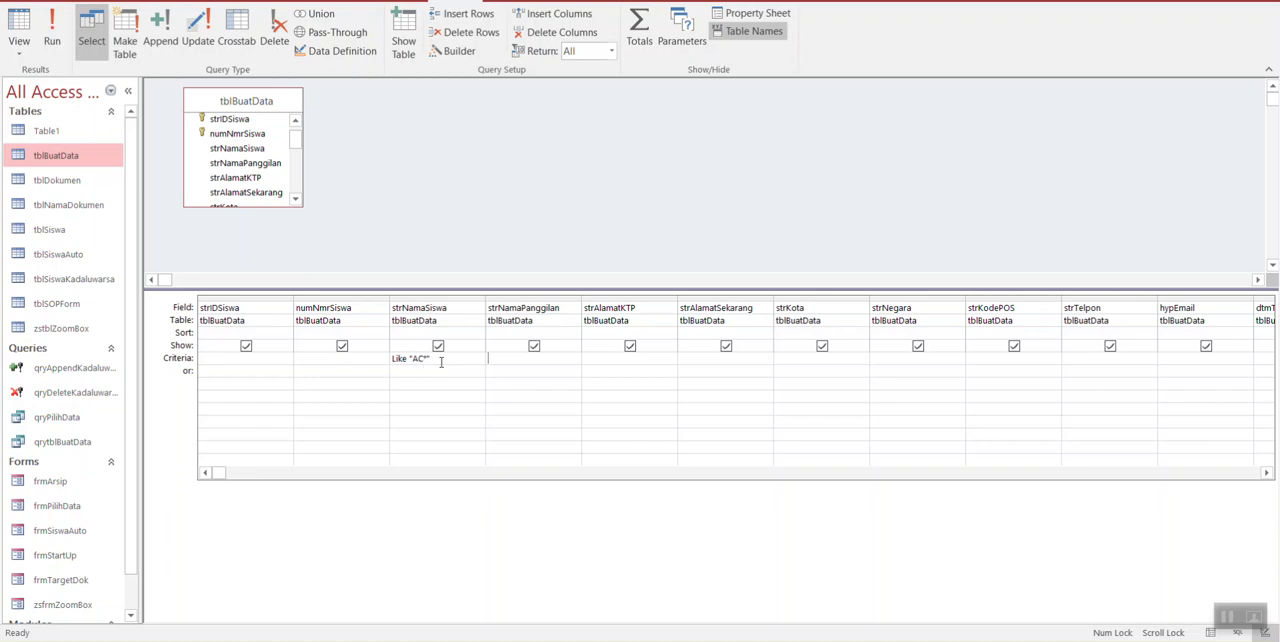
pyautogui.click(18, 25)
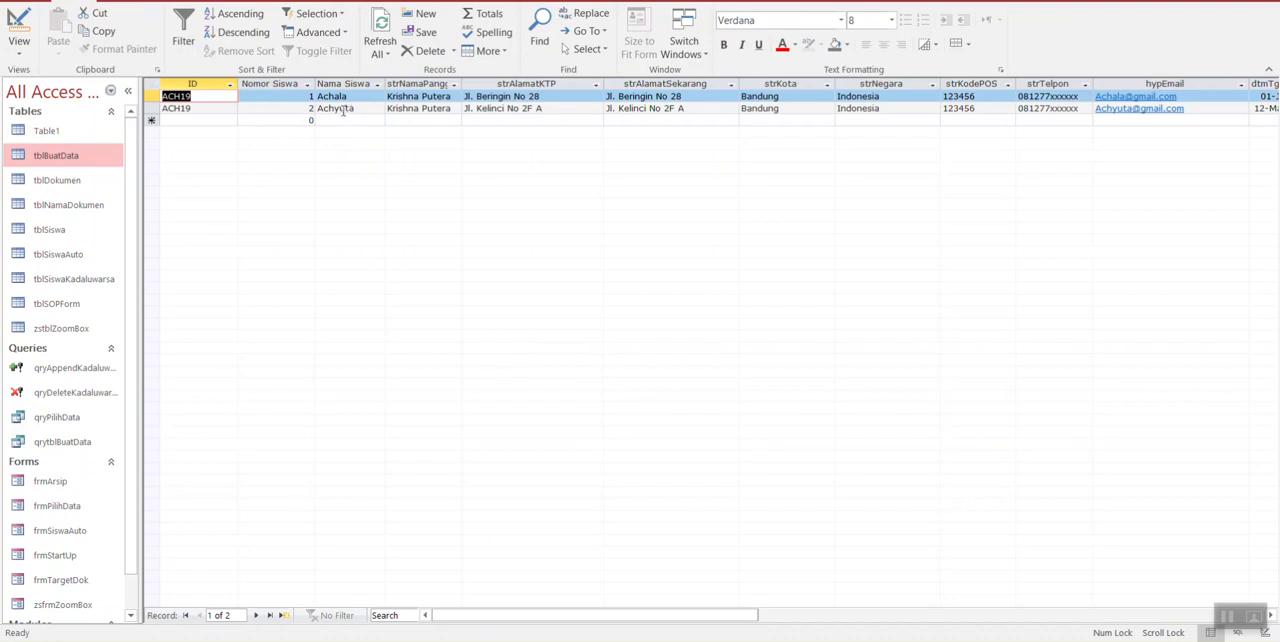
pyautogui.click(18, 25)
# Step: Clear the strNamaSiswa criterion, view the unfiltered records, and return to Design view
pyautogui.moveTo(466, 359); pyautogui.dragTo(326, 337)
pyautogui.press('Delete')
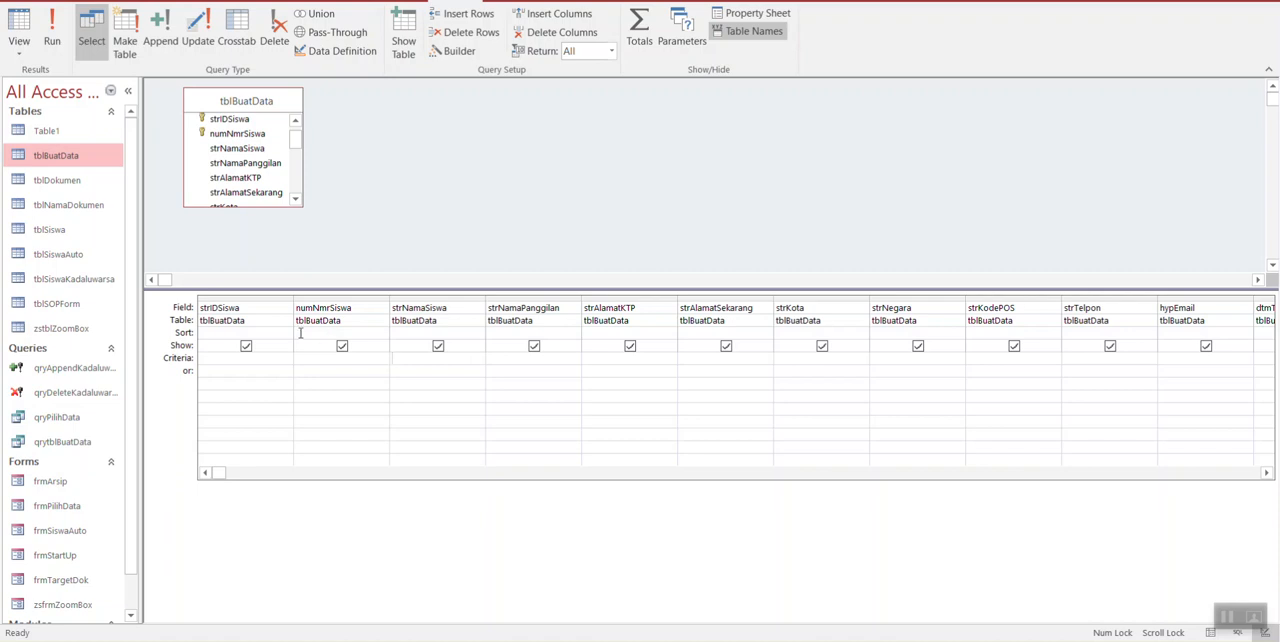
pyautogui.click(20, 28)
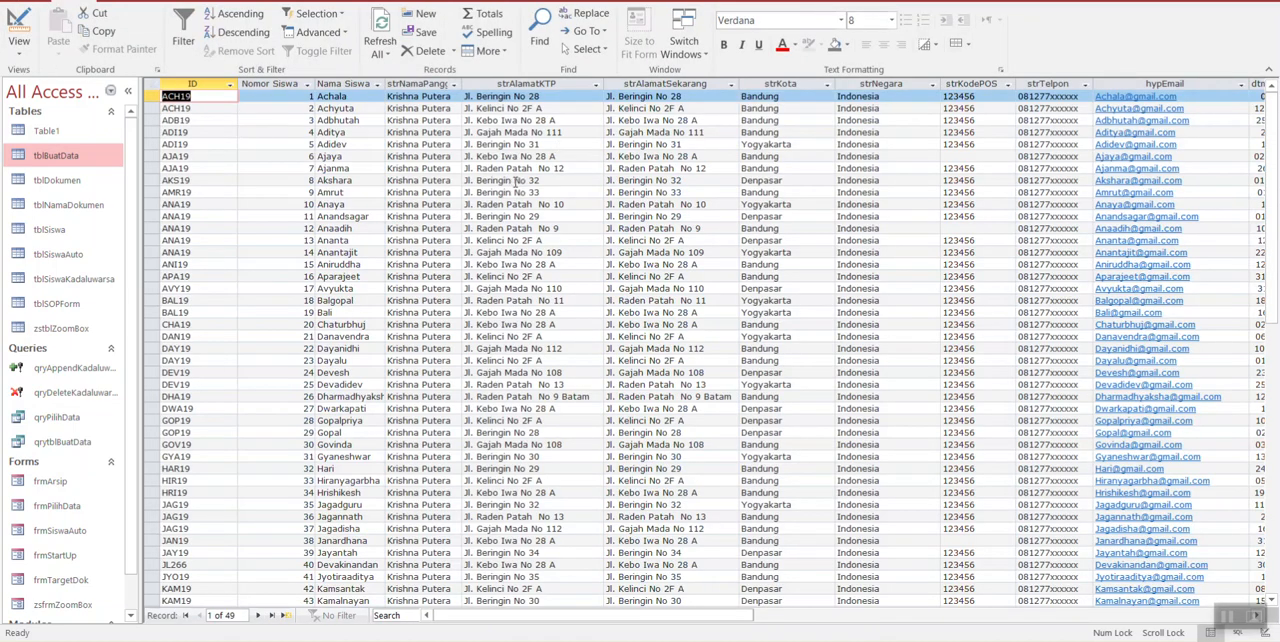
pyautogui.click(15, 28)
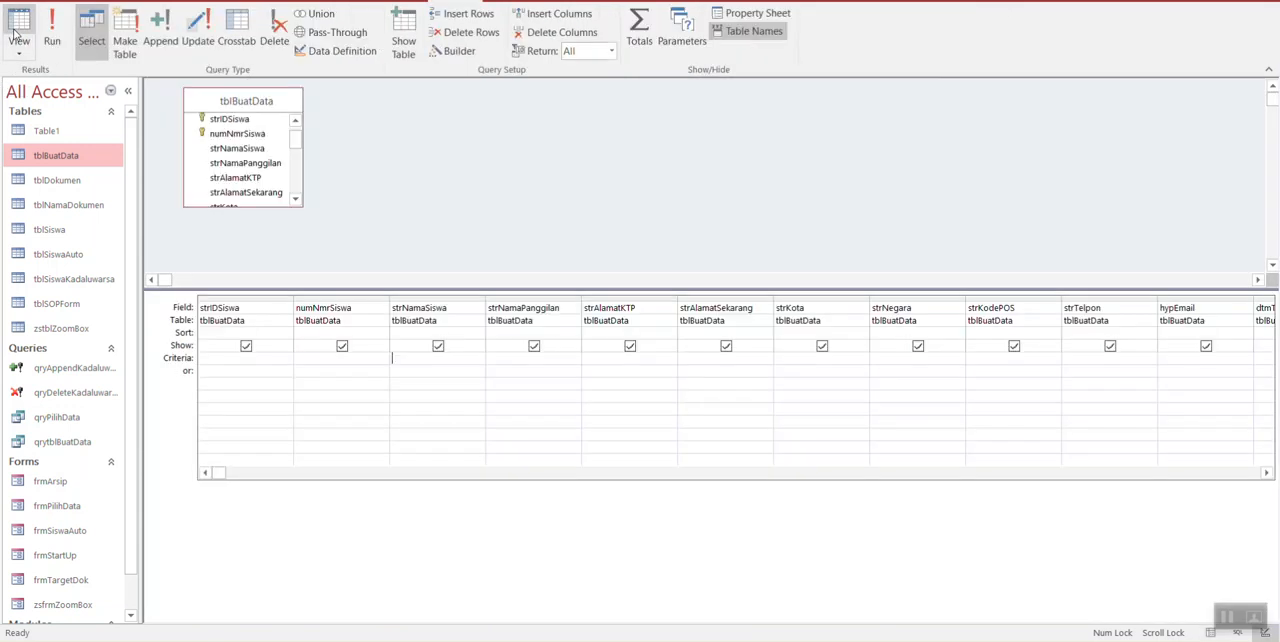
# Step: Set the strKota criterion to "bandung" and view the matching records in the datasheet
pyautogui.click(816, 362)
pyautogui.write('bandung')
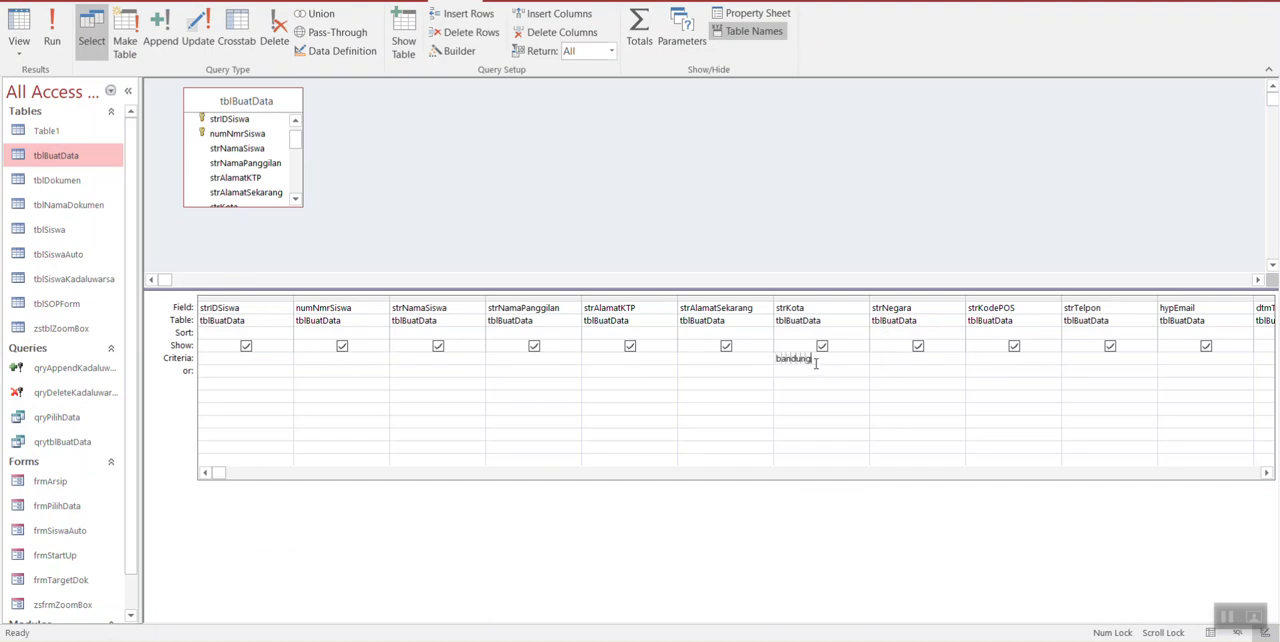
pyautogui.press('Tab')
pyautogui.click(18, 22)
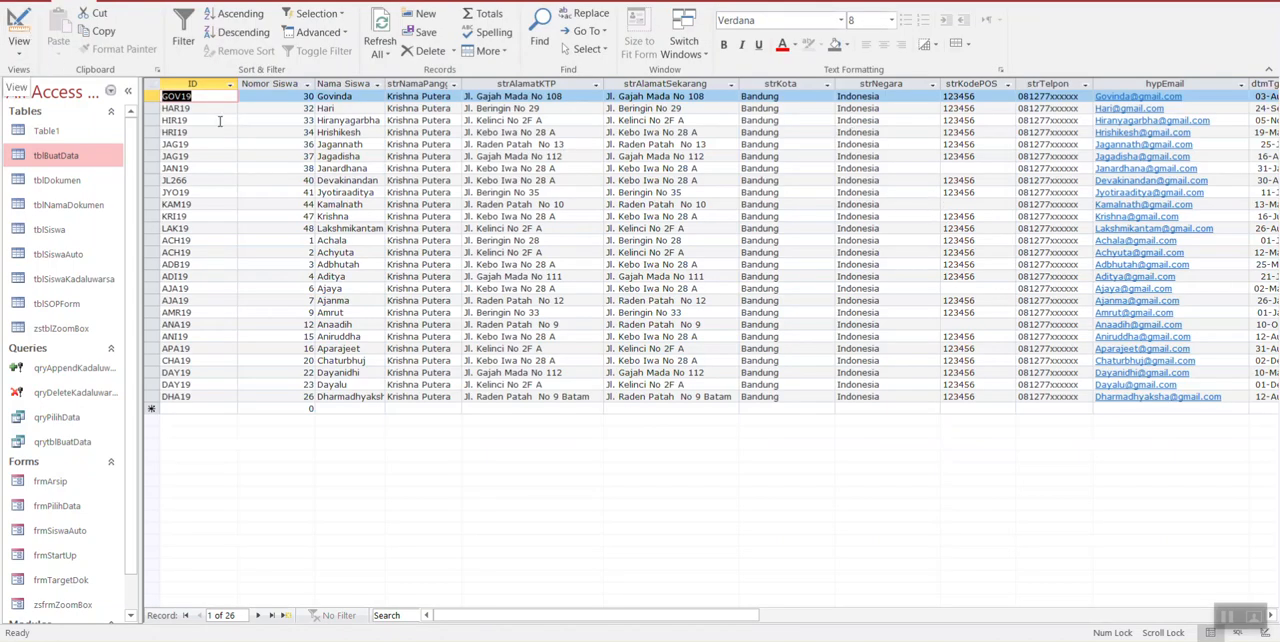
# Step: Copy all records of the datasheet and return to Design view without saving the data on the Clipboard
pyautogui.click(152, 88)
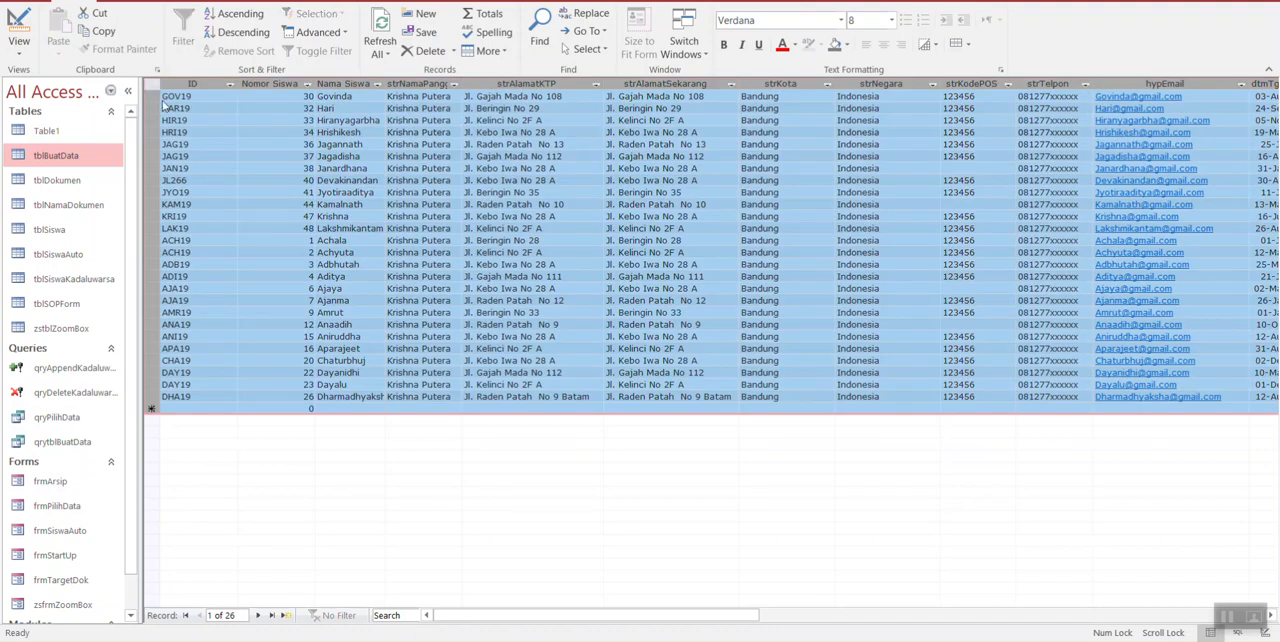
pyautogui.click(152, 88)
pyautogui.click(152, 88)
pyautogui.hotkey('ctrl', 'c')
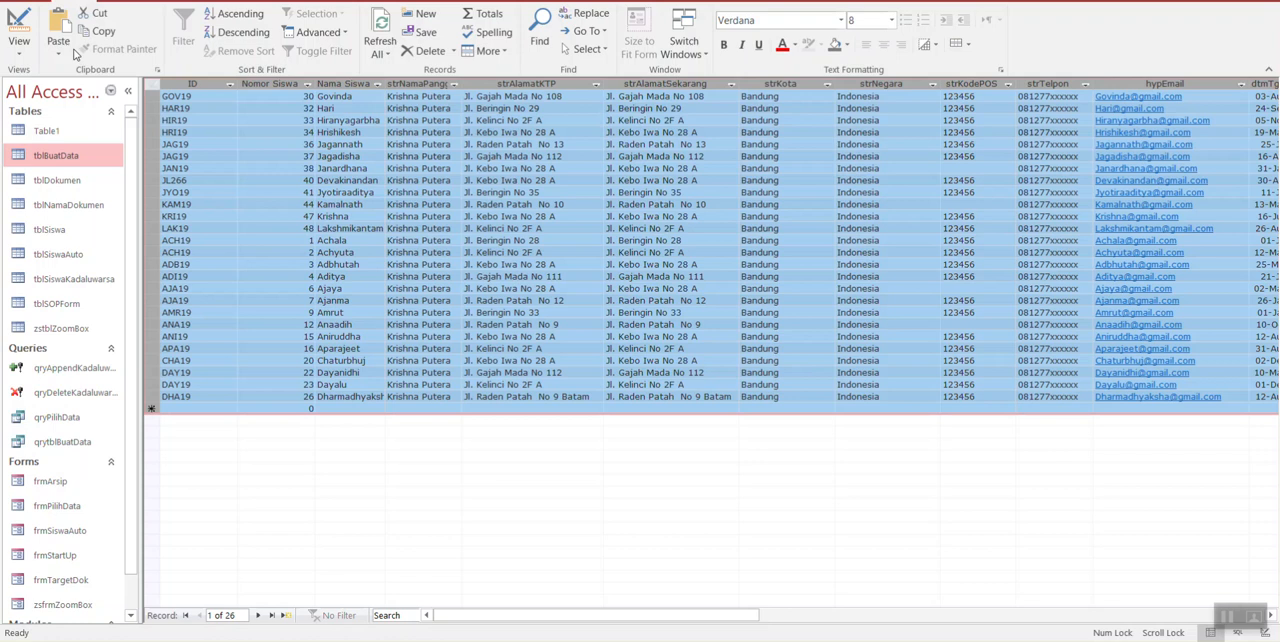
pyautogui.click(20, 22)
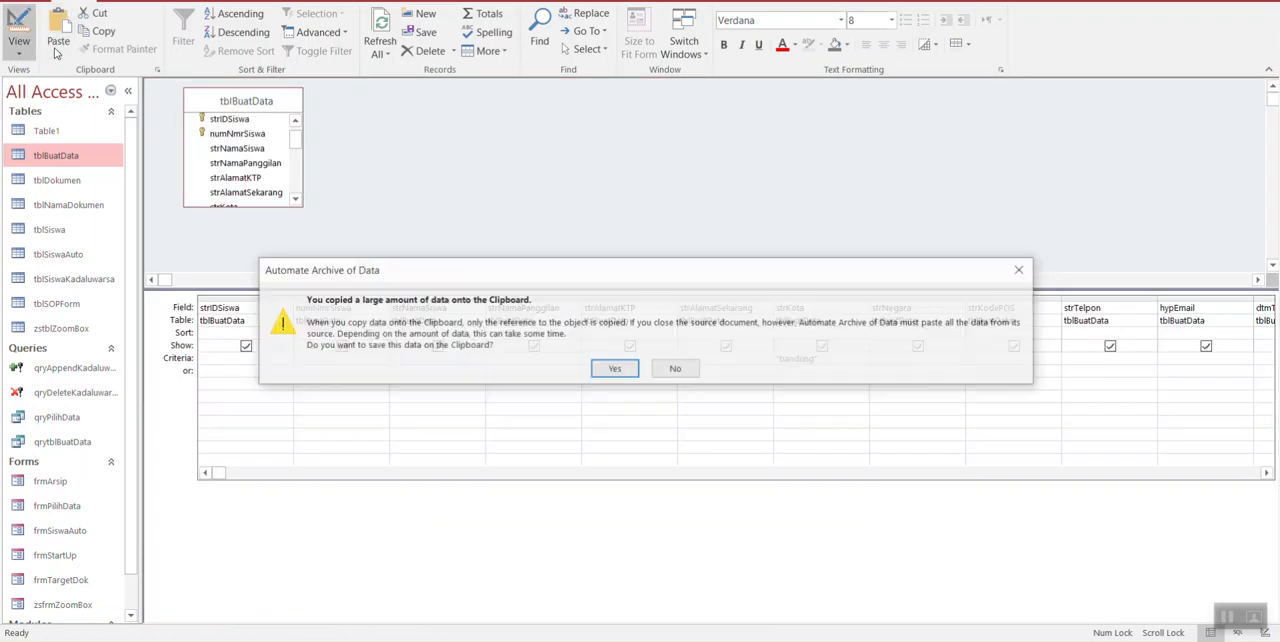
pyautogui.click(672, 369)
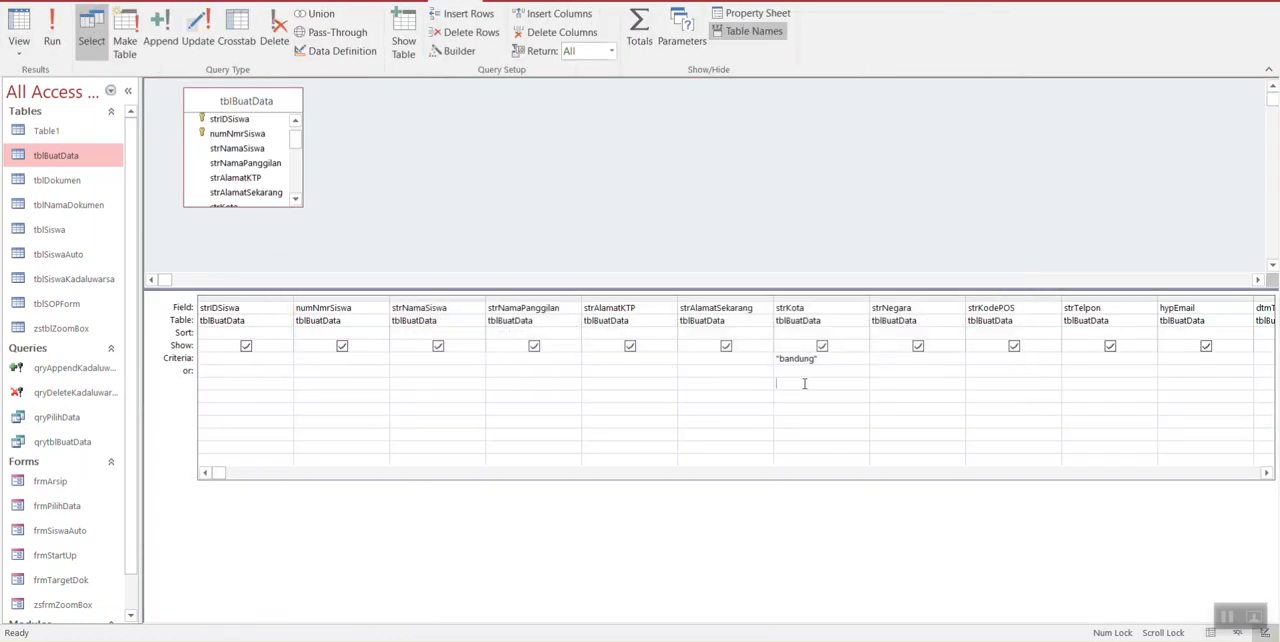
# Step: Replace the strKota criterion with Like "B*" and view the matching records in the datasheet
pyautogui.press('Up')
pyautogui.press('Delete')
pyautogui.write('like B*')
pyautogui.press('Return')
pyautogui.click(18, 25)
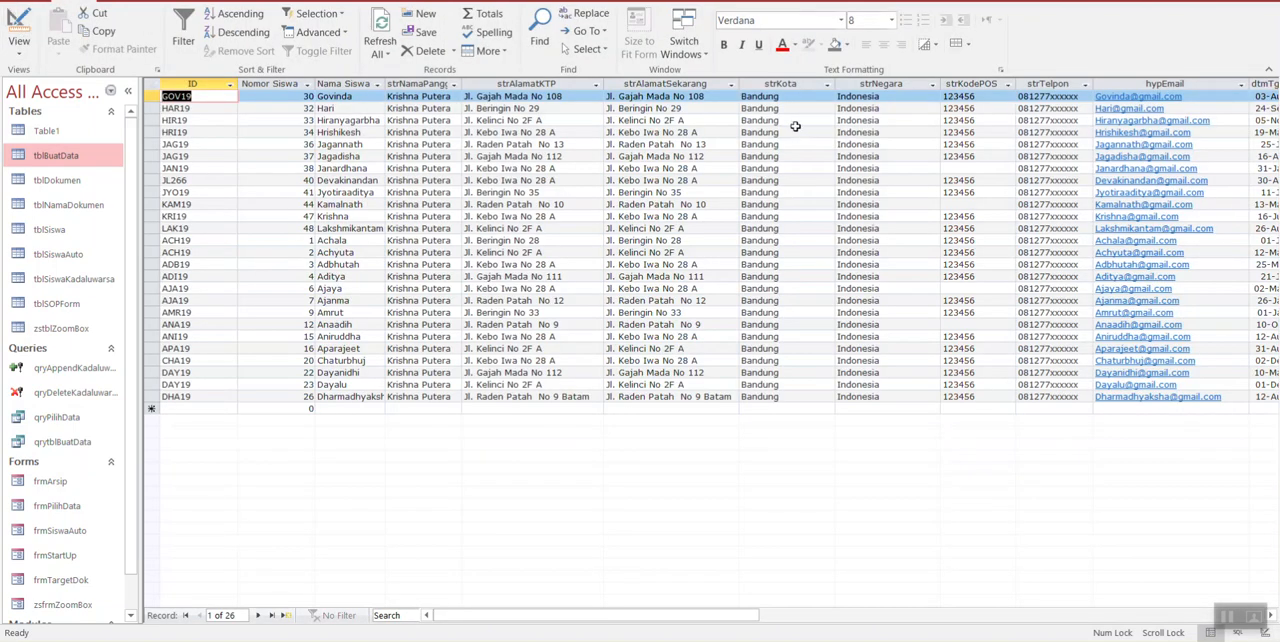
# Step: Change the strKota criterion to Like "D*", view the matching records, and return to Design view
pyautogui.click(18, 28)
pyautogui.click(803, 359)
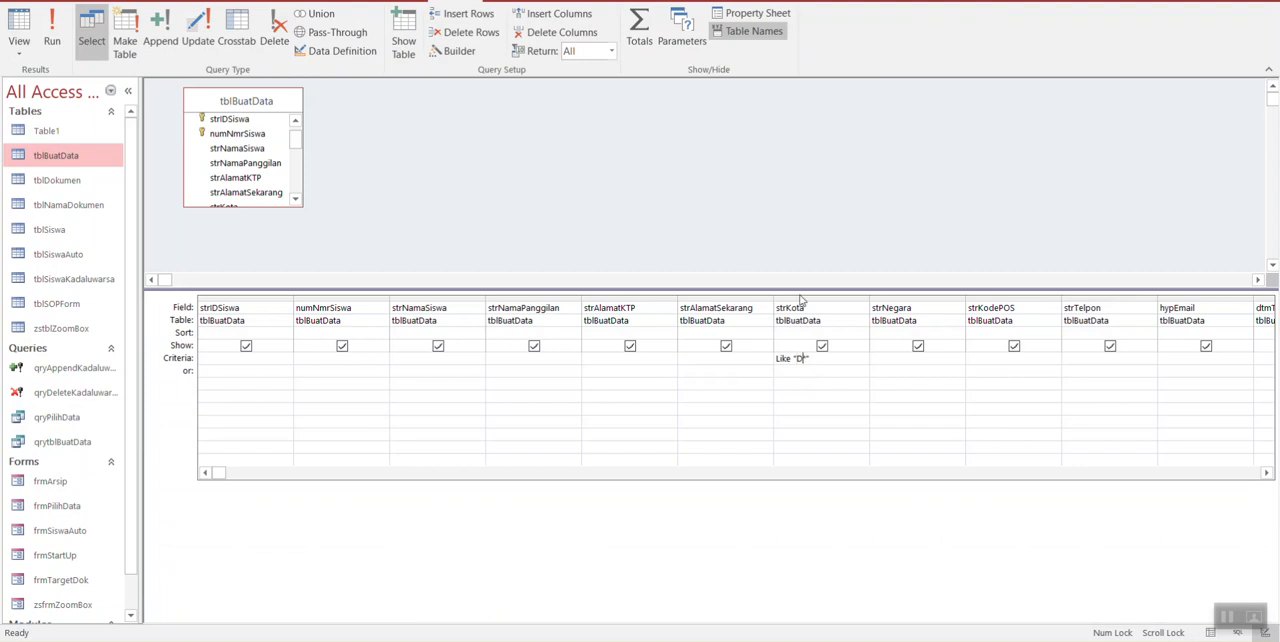
pyautogui.click(18, 28)
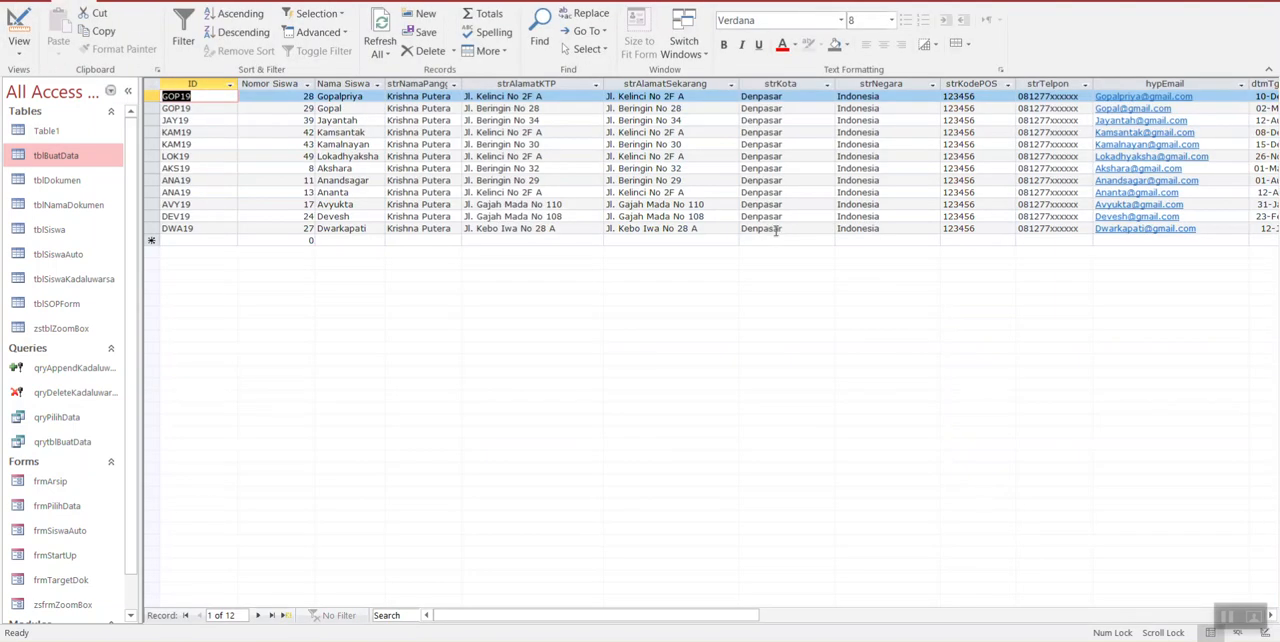
pyautogui.click(18, 28)
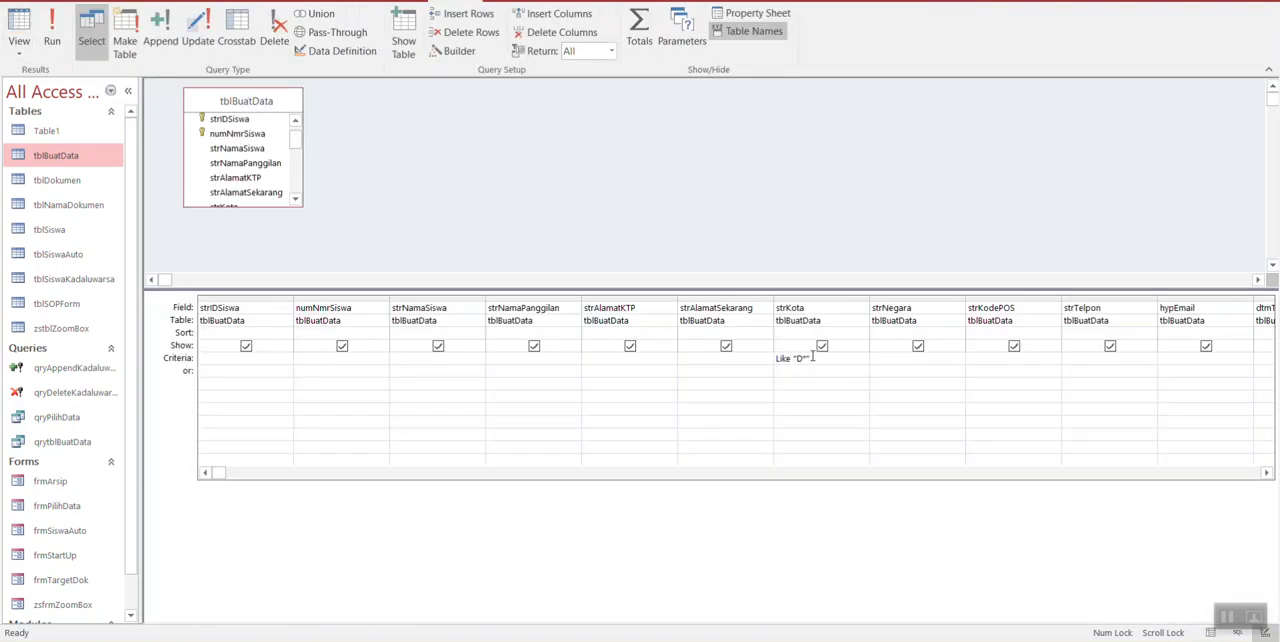
# Step: Add Like "B*" as the alternative (or) criterion for strKota
pyautogui.click(810, 371)
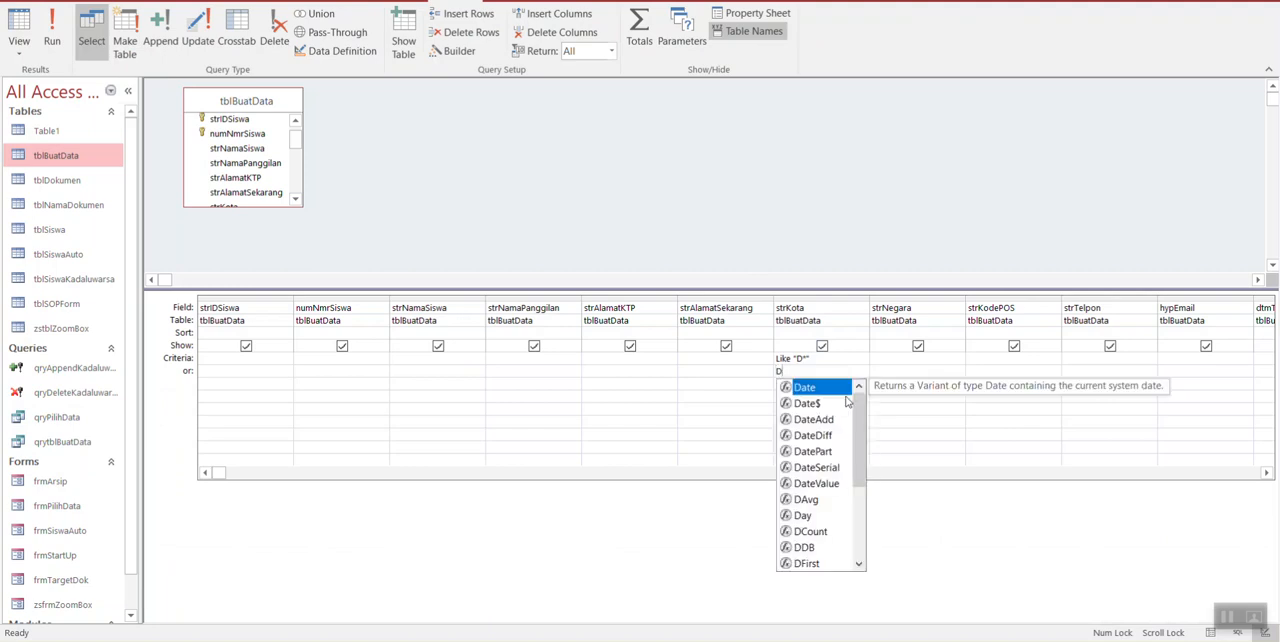
pyautogui.press('BackSpace')
pyautogui.write('B')
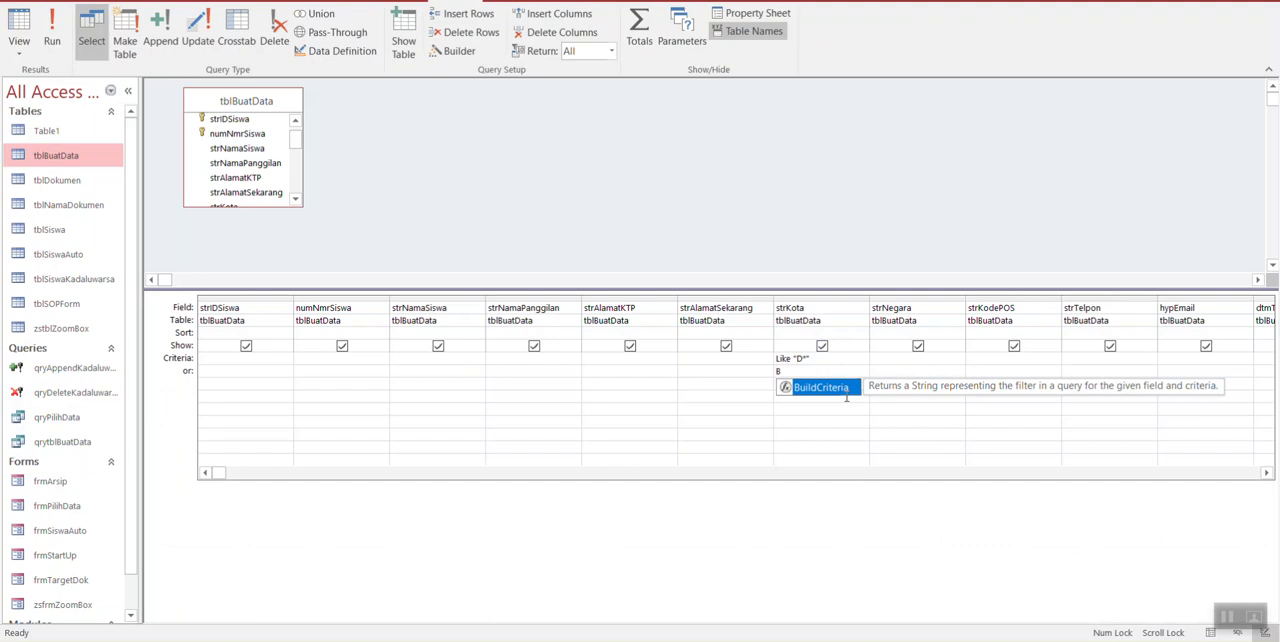
pyautogui.write('*')
pyautogui.press('Tab')
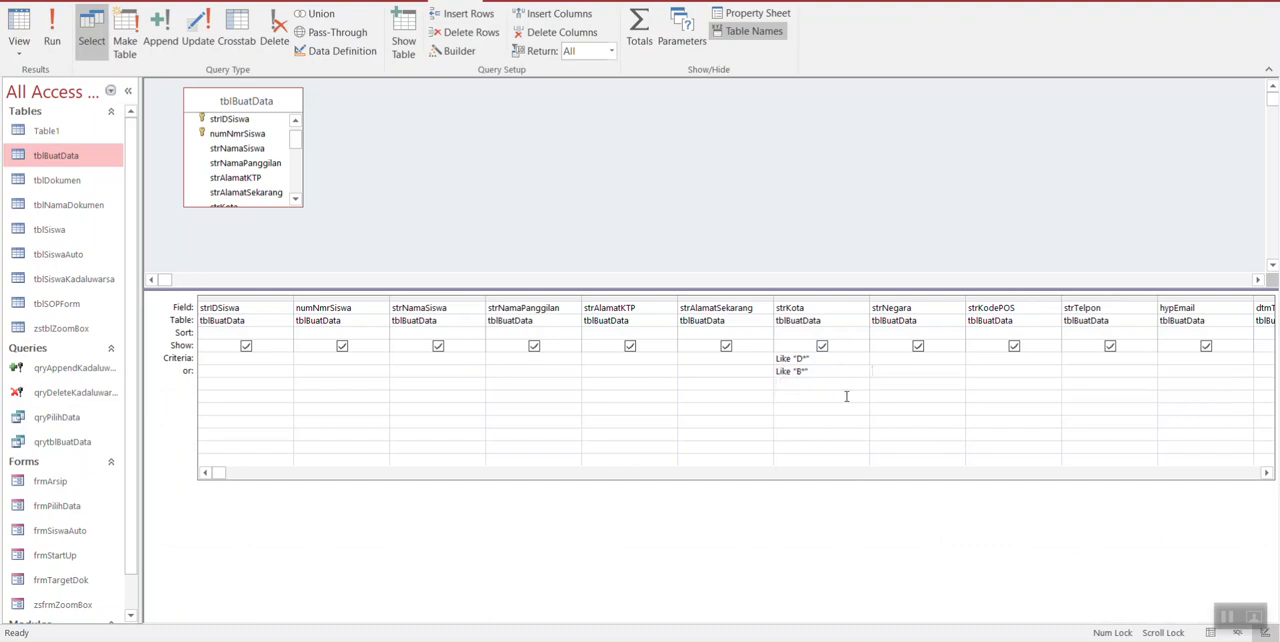
# Step: View the query results in the datasheet and sort the records by strKota in ascending order
pyautogui.click(19, 28)
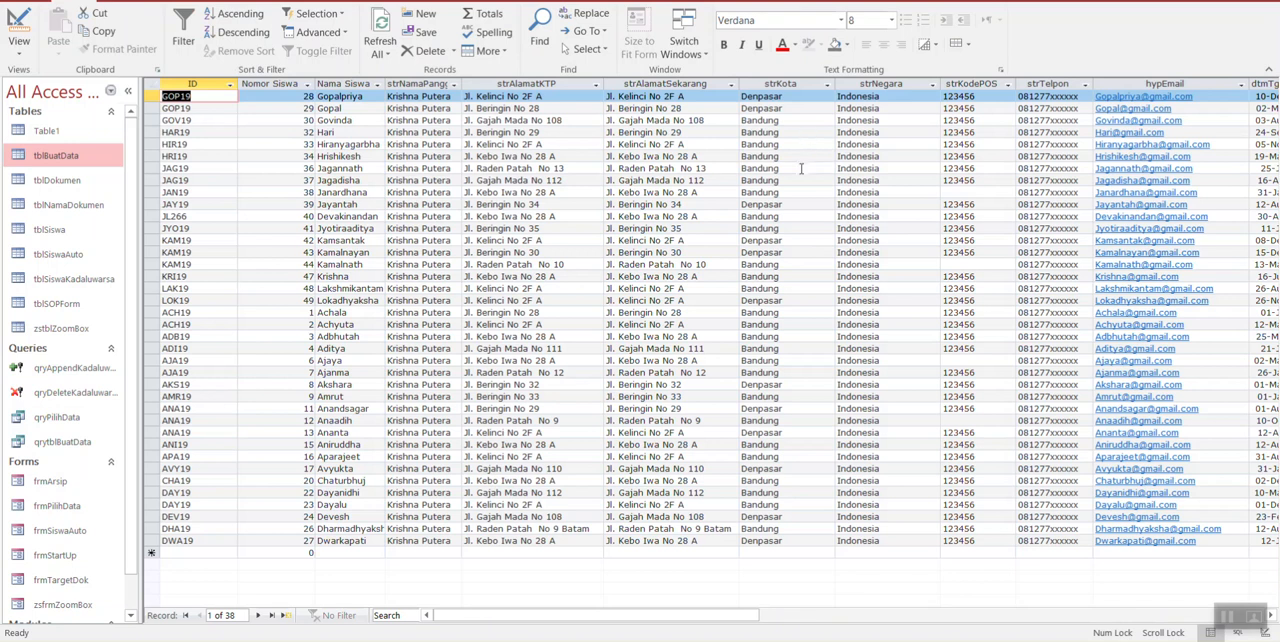
pyautogui.click(787, 97)
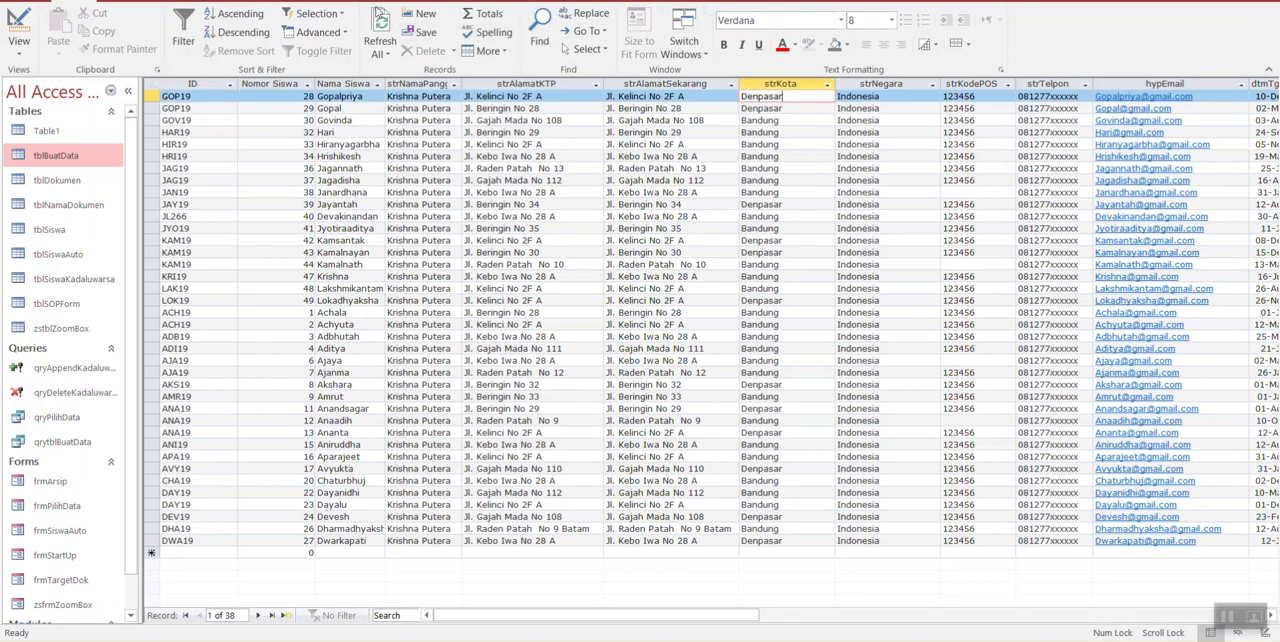
pyautogui.click(240, 13)
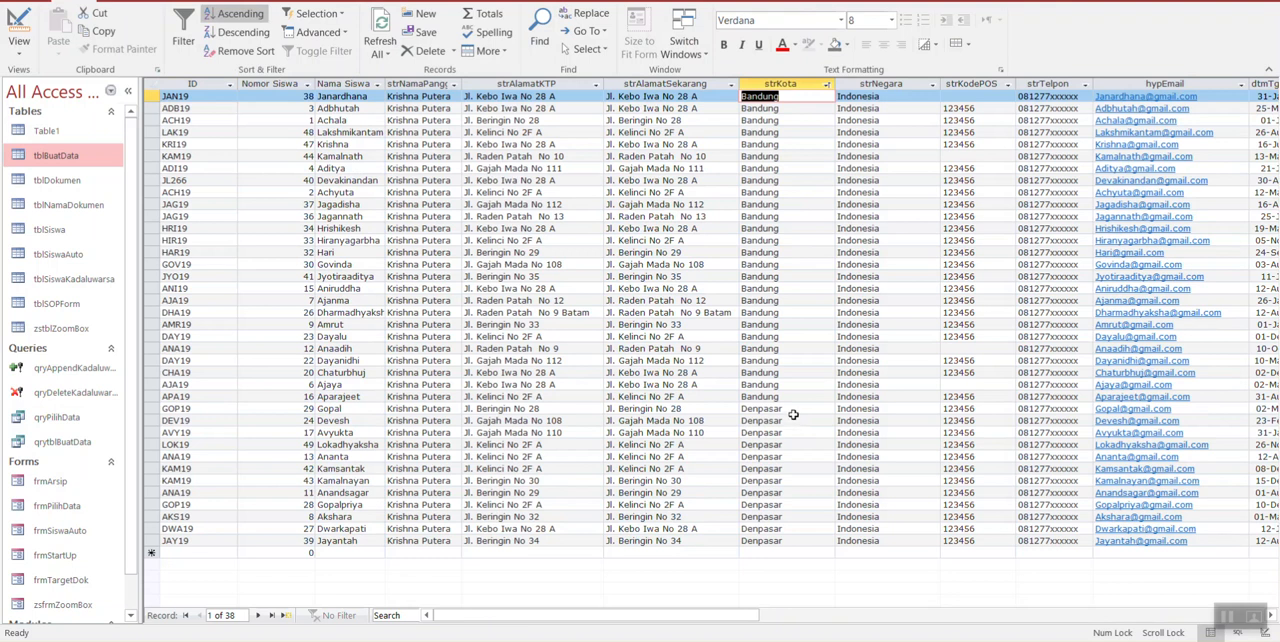
# Step: Set the strKota sort order to Ascending in the query design and view the results in the datasheet
pyautogui.click(19, 30)
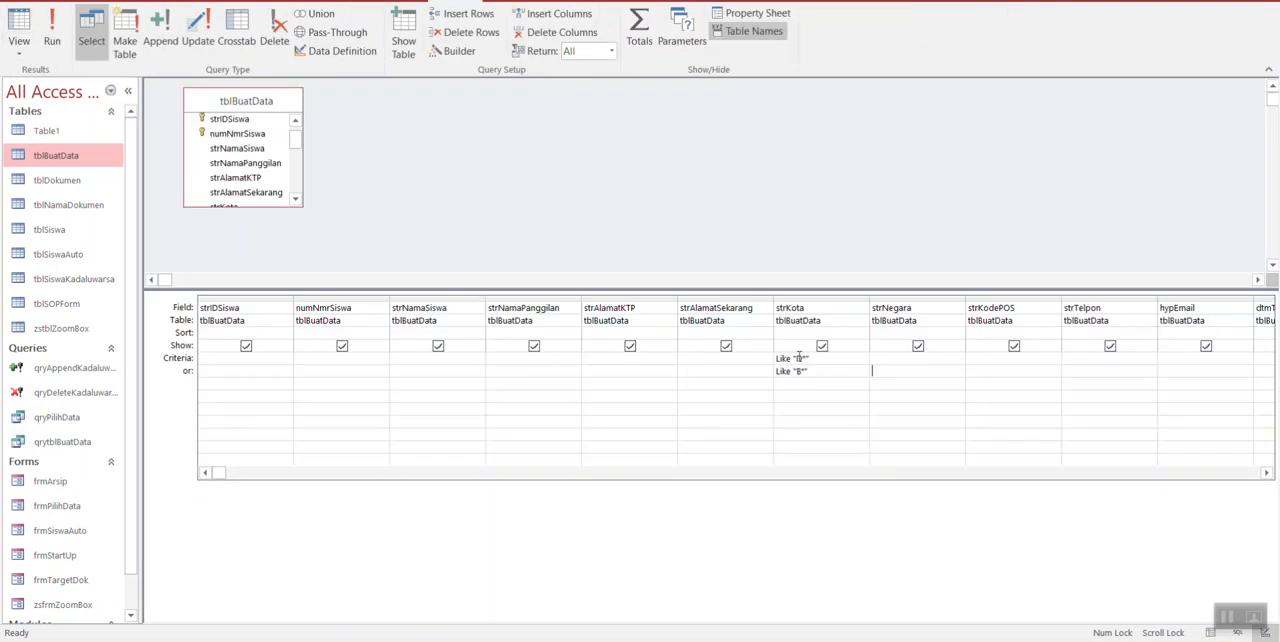
pyautogui.click(820, 332)
pyautogui.click(861, 332)
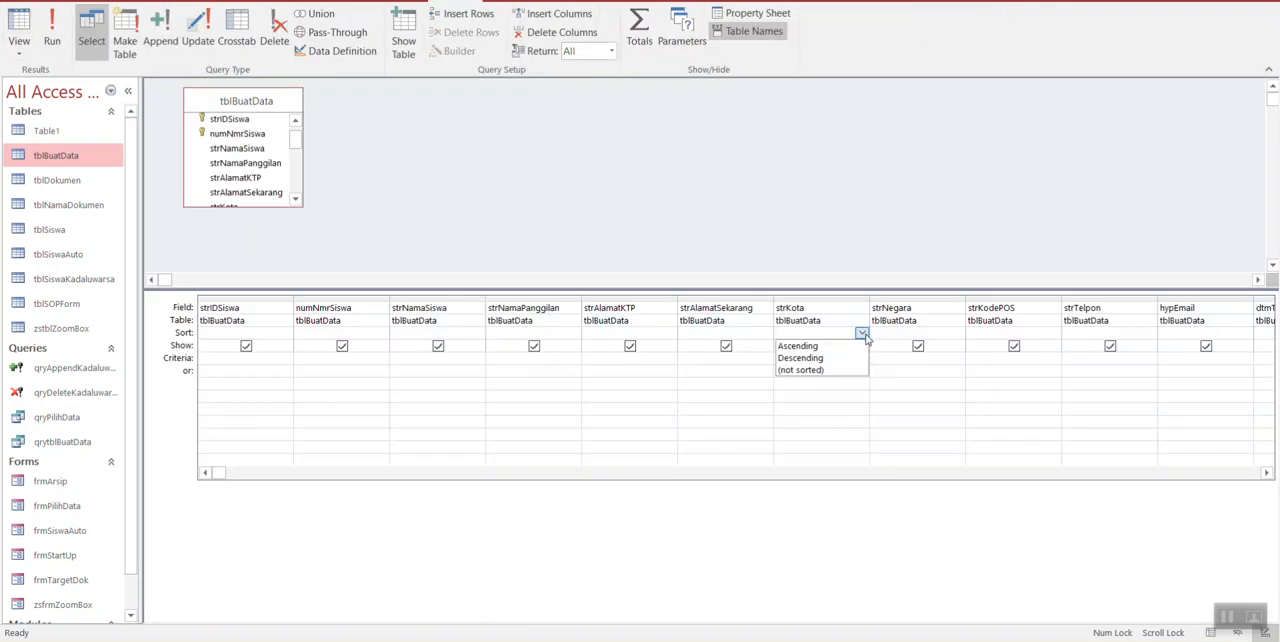
pyautogui.click(843, 346)
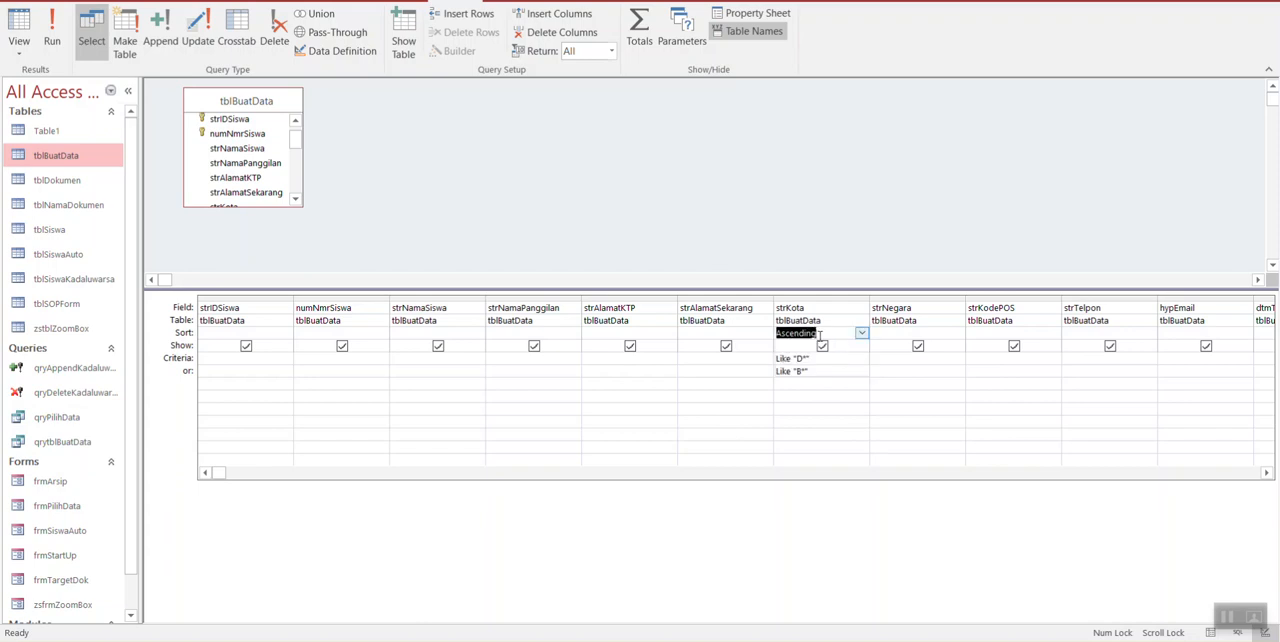
pyautogui.click(22, 48)
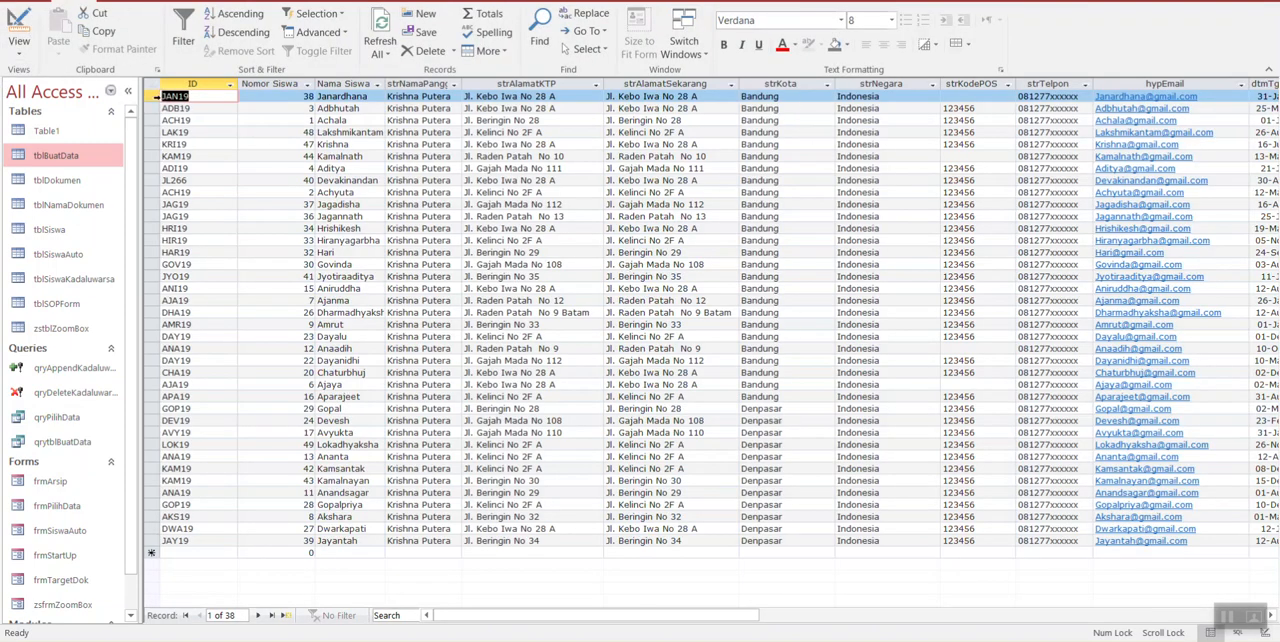
# Step: Change the strKota sort order in the query design to Descending and view the results in the datasheet
pyautogui.click(20, 30)
pyautogui.click(859, 333)
pyautogui.click(845, 352)
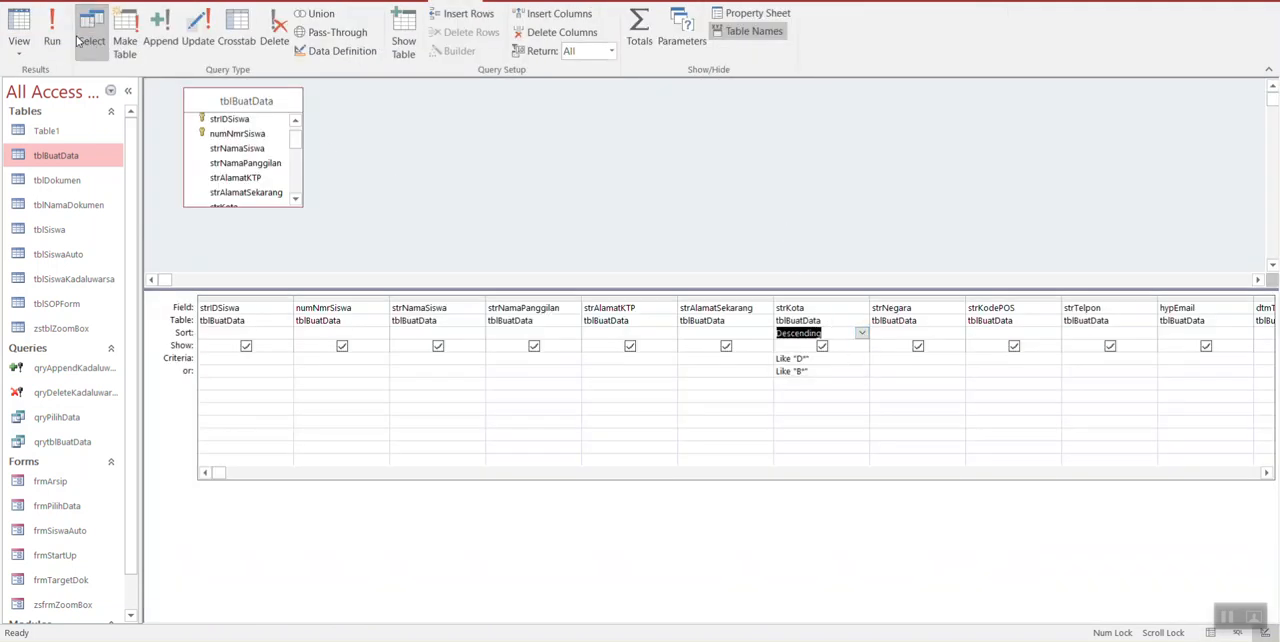
pyautogui.click(17, 22)
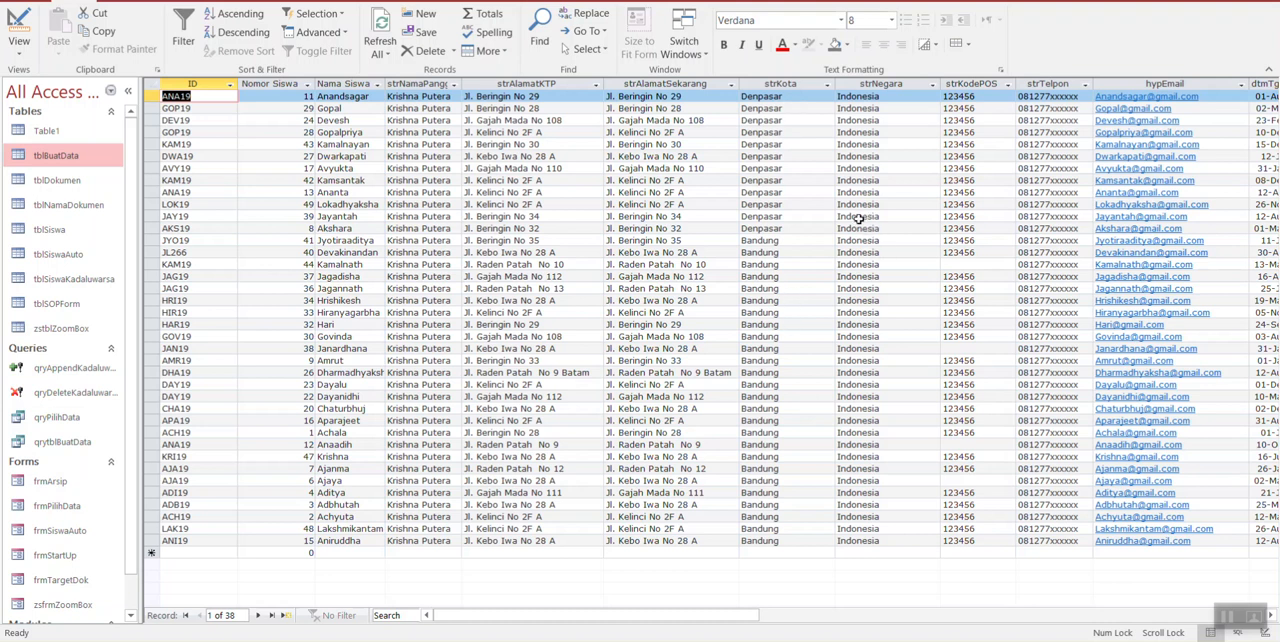
# Step: Clear both Like criteria from the strKota field and view the unfiltered records in the datasheet
pyautogui.click(19, 24)
pyautogui.moveTo(824, 370); pyautogui.dragTo(761, 363)
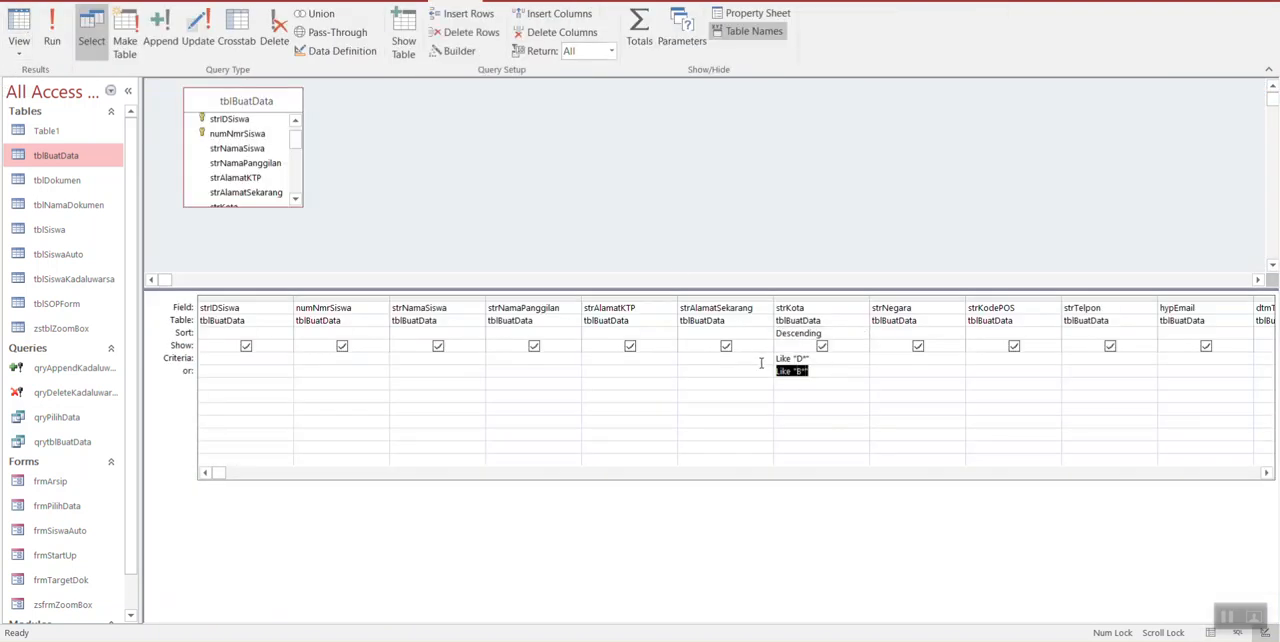
pyautogui.press('Up')
pyautogui.press('Delete')
pyautogui.press('Down')
pyautogui.press('Delete')
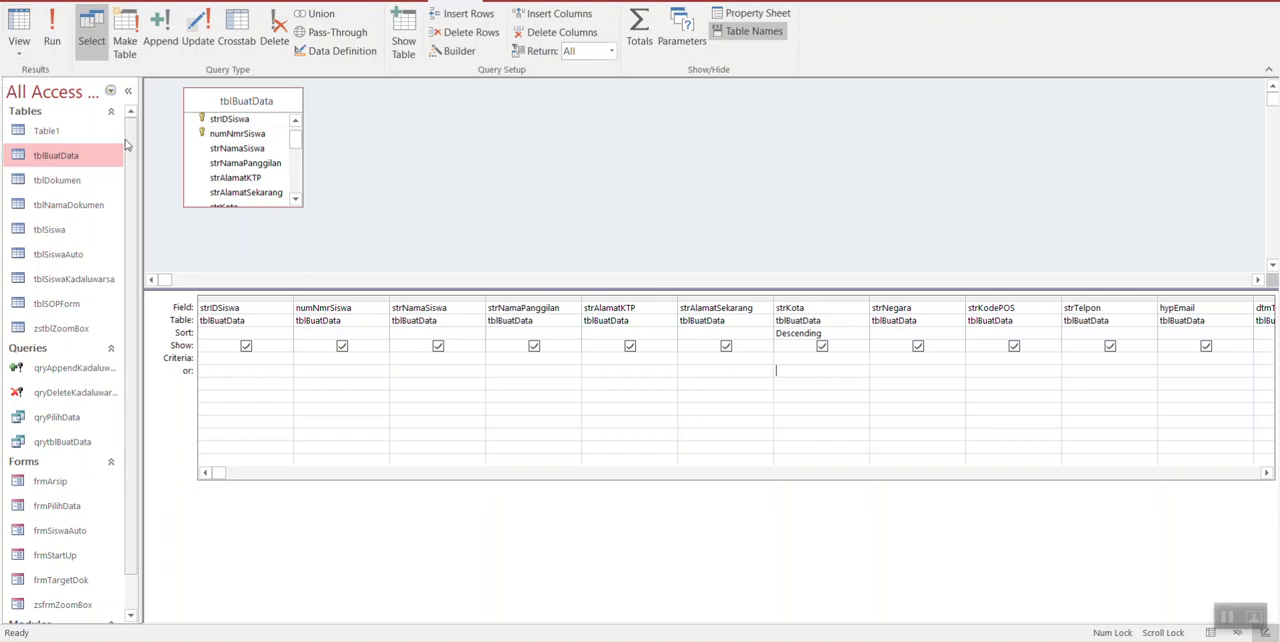
pyautogui.click(26, 36)
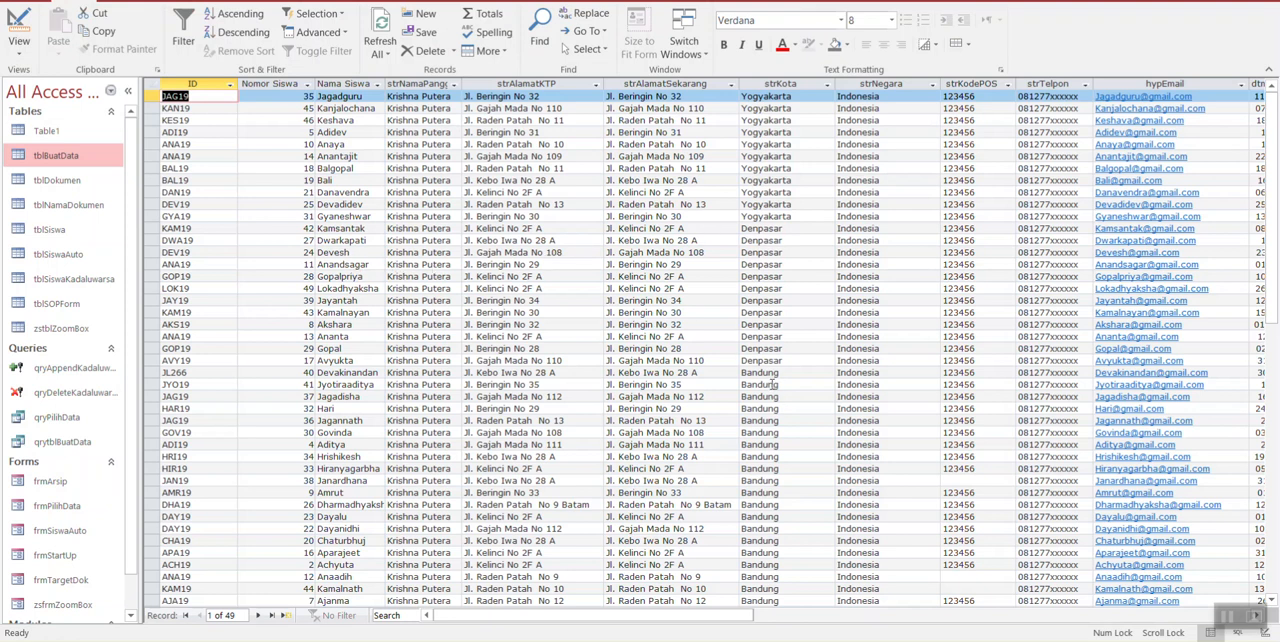
# Step: Set the criteria "bandung" for strKota and Like "A*" for strNamaSiswa on the same row, and view the matching records
pyautogui.click(19, 32)
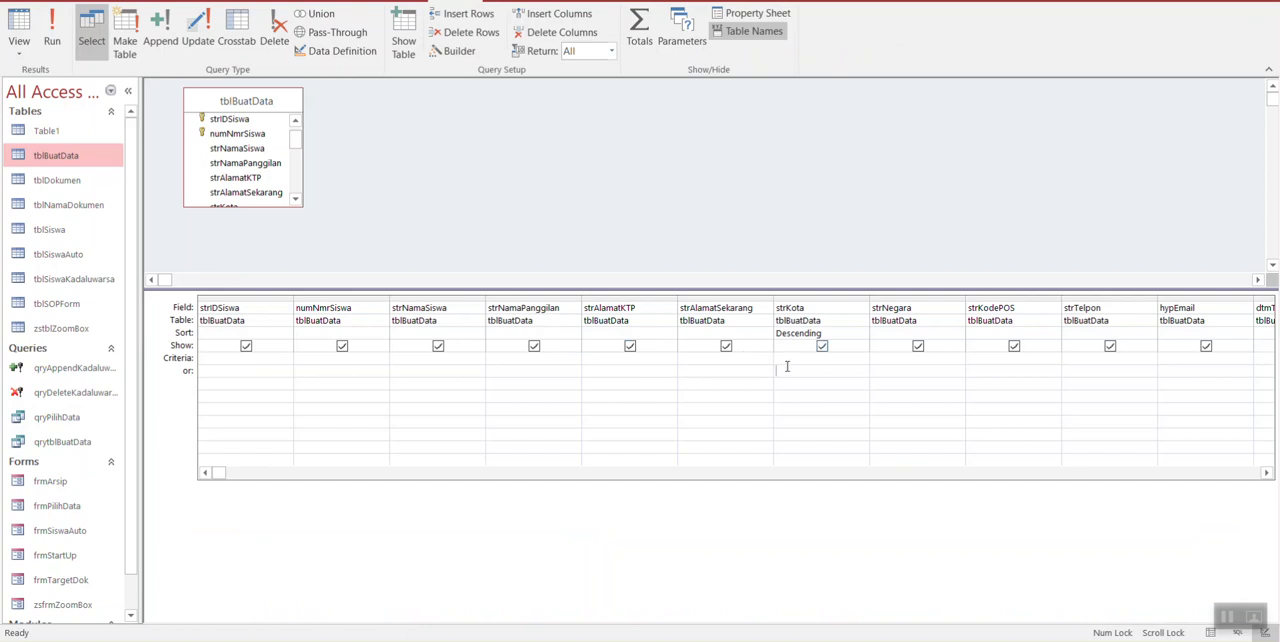
pyautogui.write('bandung')
pyautogui.press('Tab')
pyautogui.write('A*')
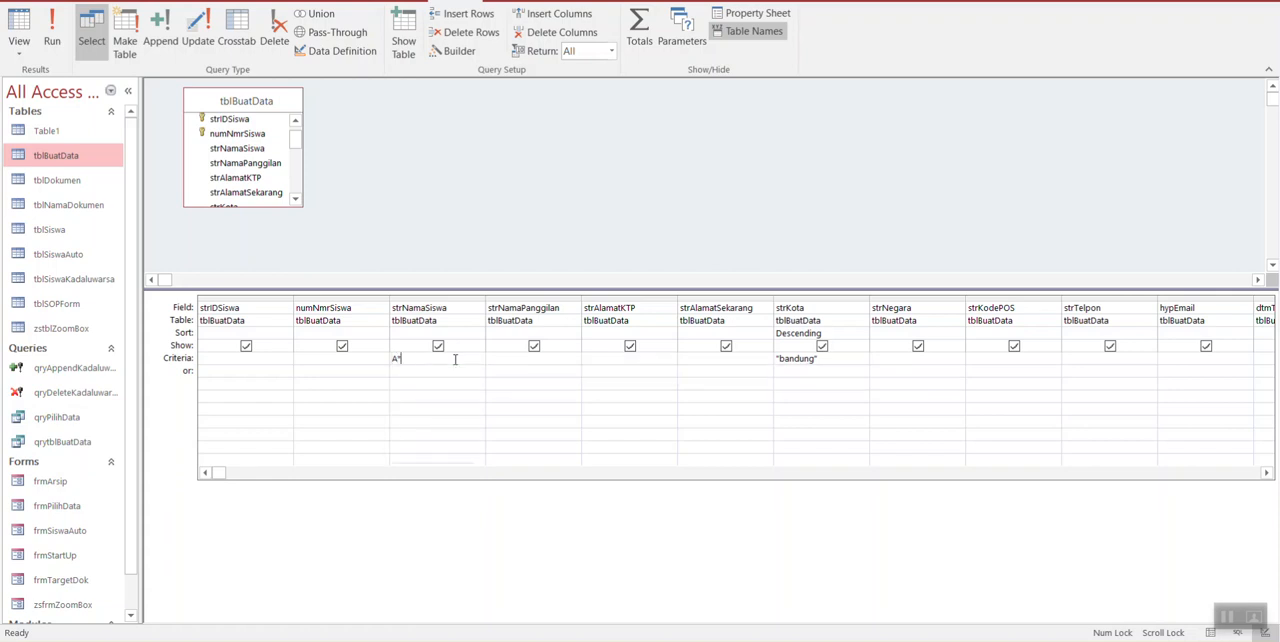
pyautogui.press('Tab')
pyautogui.click(18, 22)
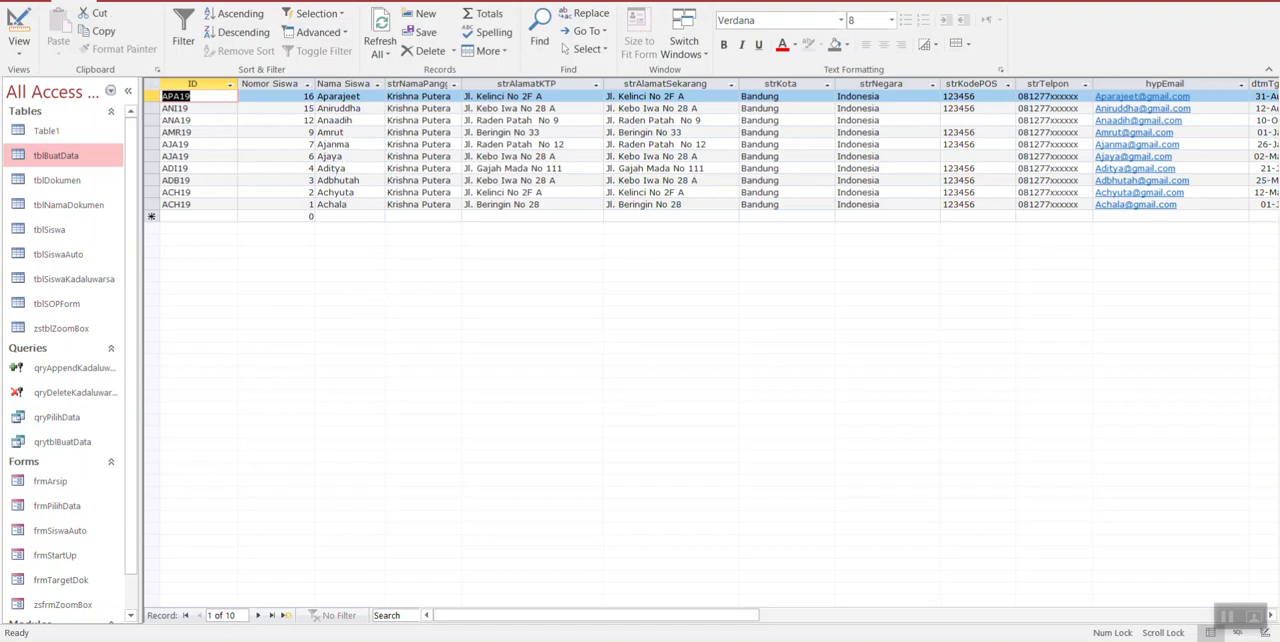
# Step: Move the "bandung" criterion of strKota to the or row and view the matching records in the datasheet
pyautogui.click(17, 19)
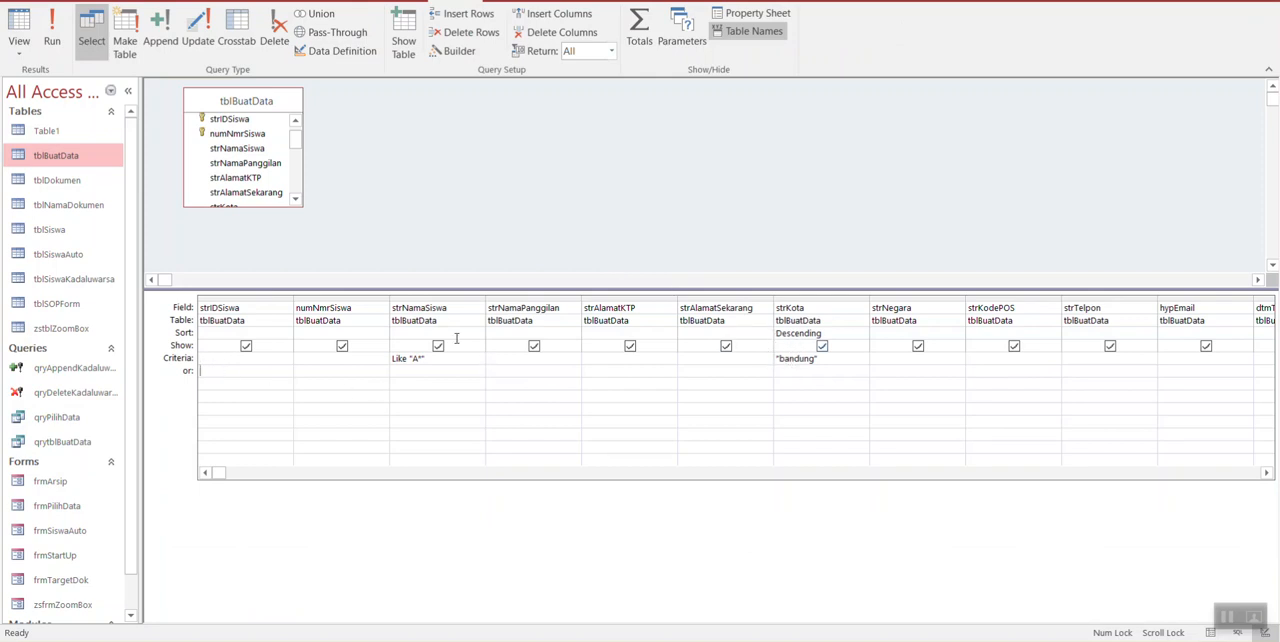
pyautogui.press('Up')
pyautogui.press('Delete')
pyautogui.press('Down')
pyautogui.write('bandung')
pyautogui.press('Down')
pyautogui.click(17, 36)
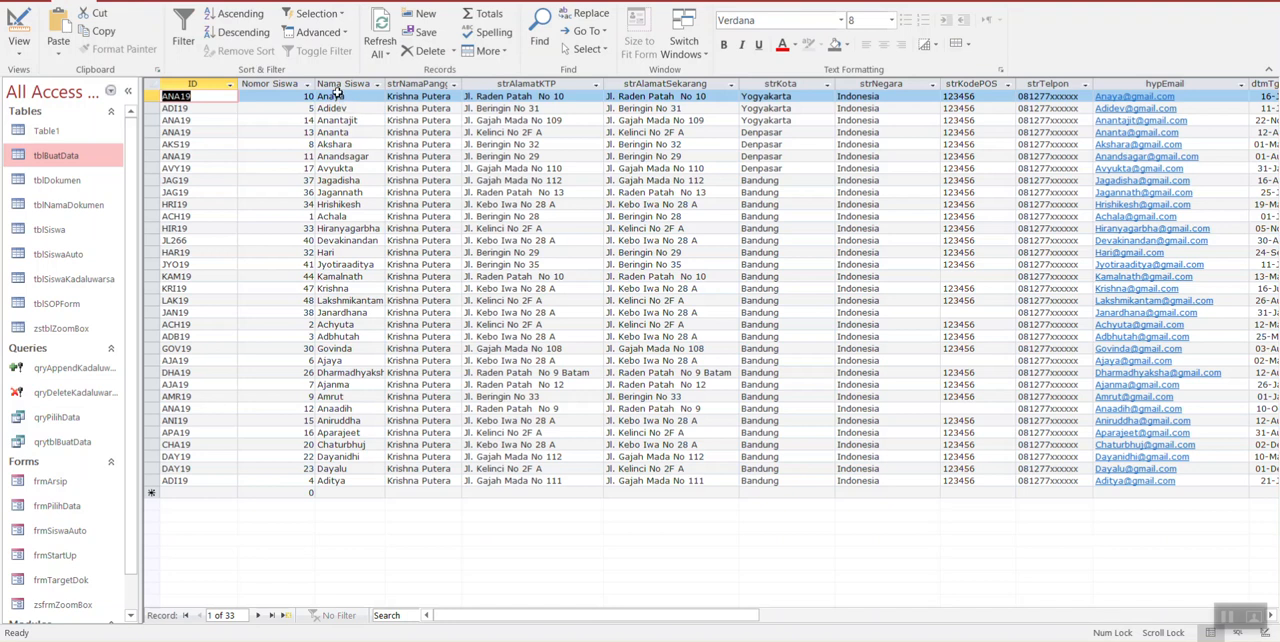
# Step: Sort the datasheet by Nama Siswa in ascending order and by strKota in descending order
pyautogui.click(339, 96)
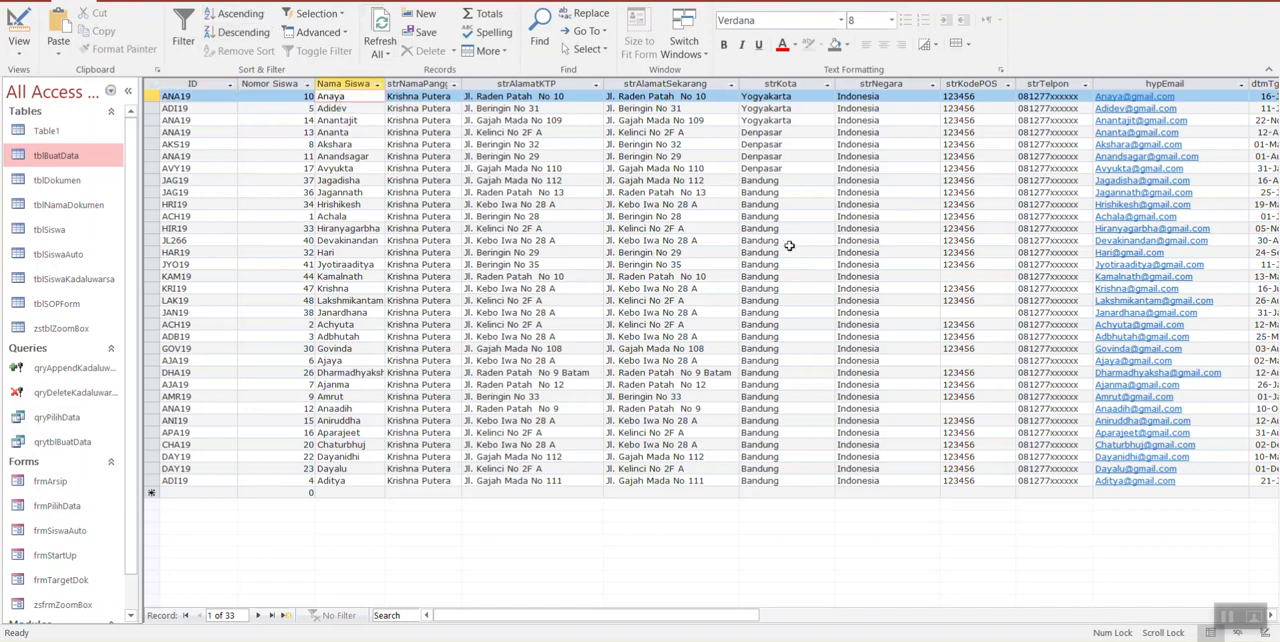
pyautogui.click(786, 181)
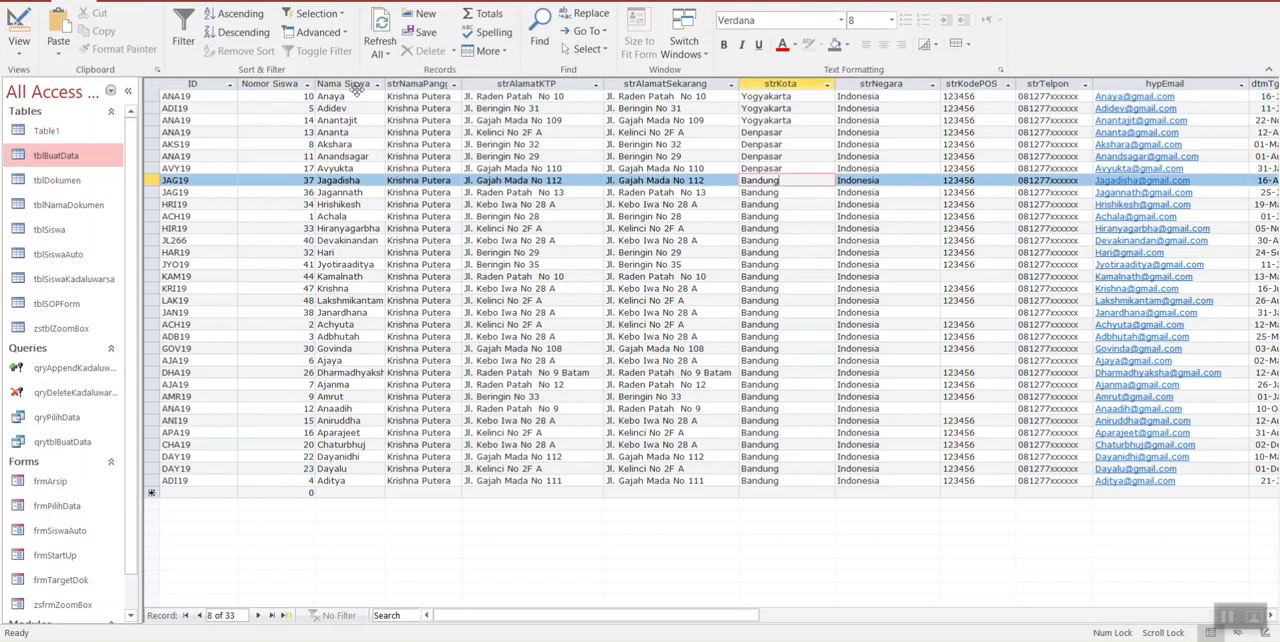
pyautogui.click(350, 84)
pyautogui.click(240, 13)
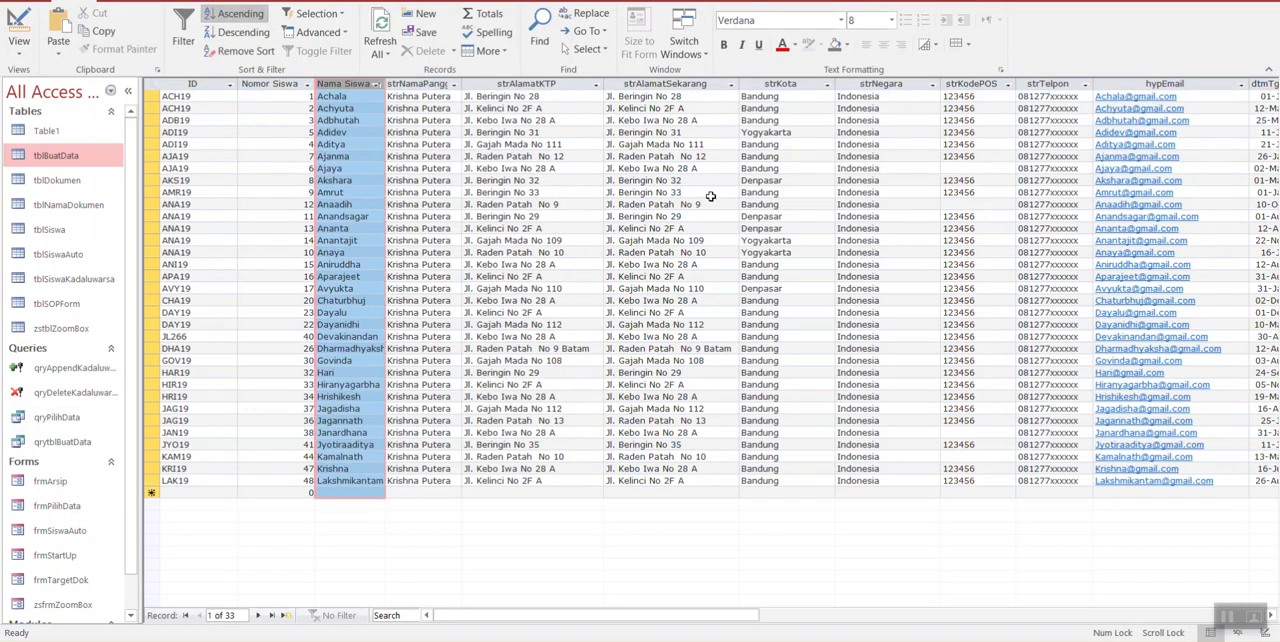
pyautogui.click(788, 96)
pyautogui.click(247, 14)
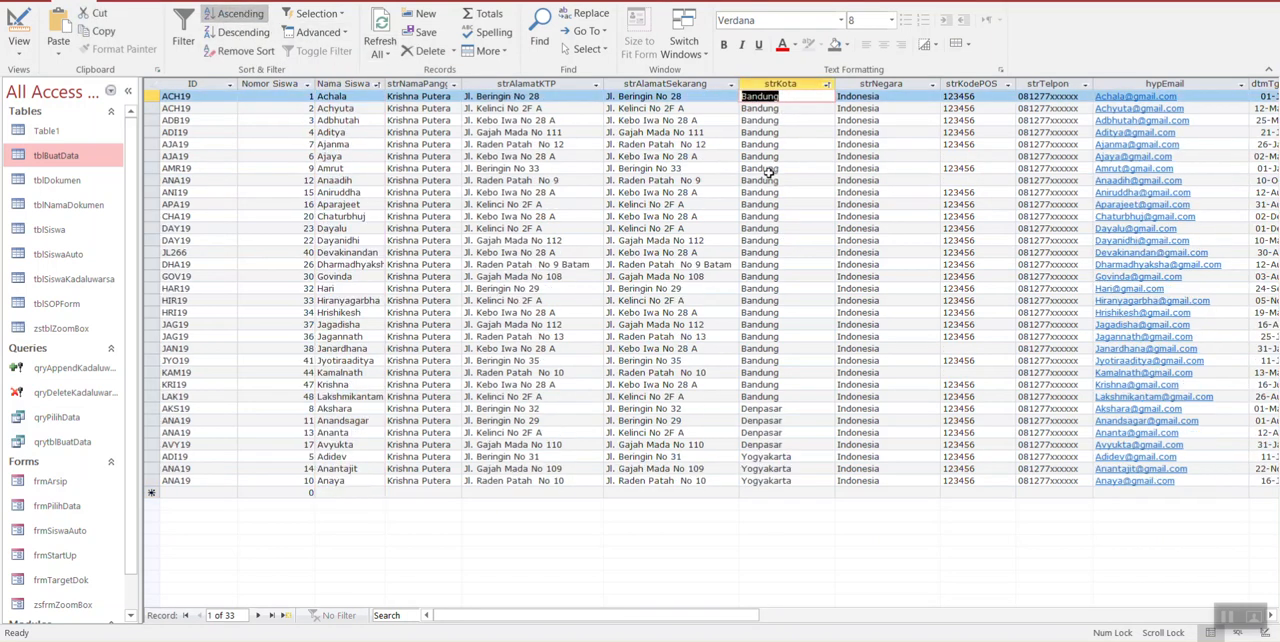
pyautogui.click(242, 32)
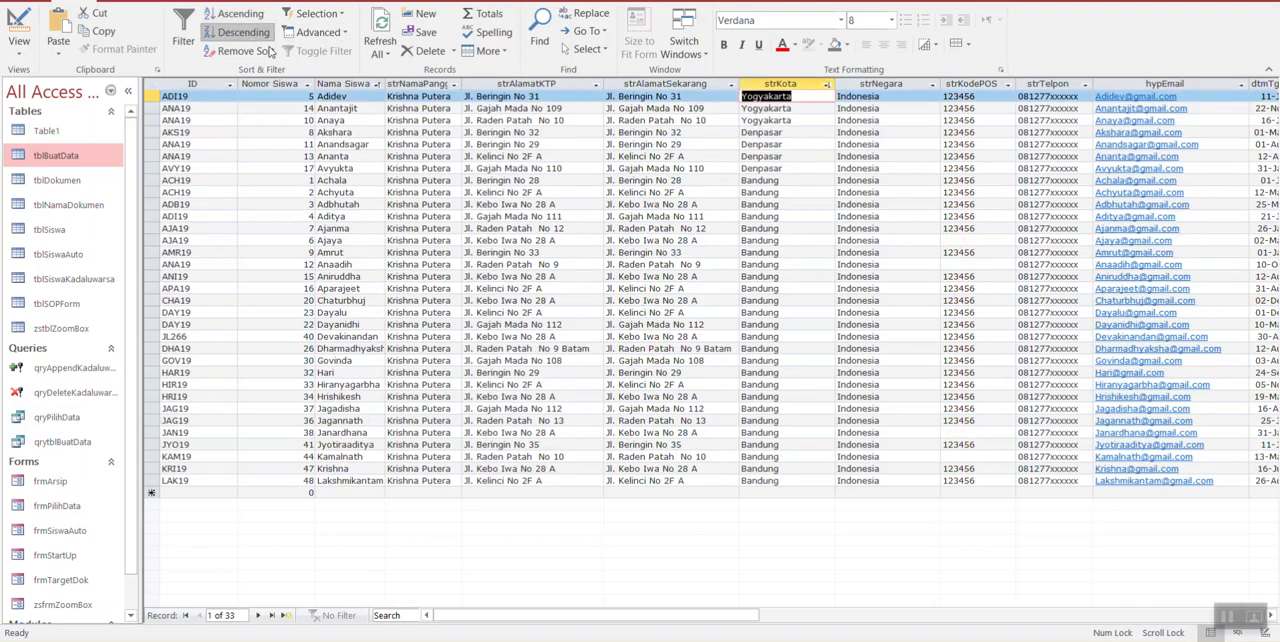
pyautogui.click(802, 120)
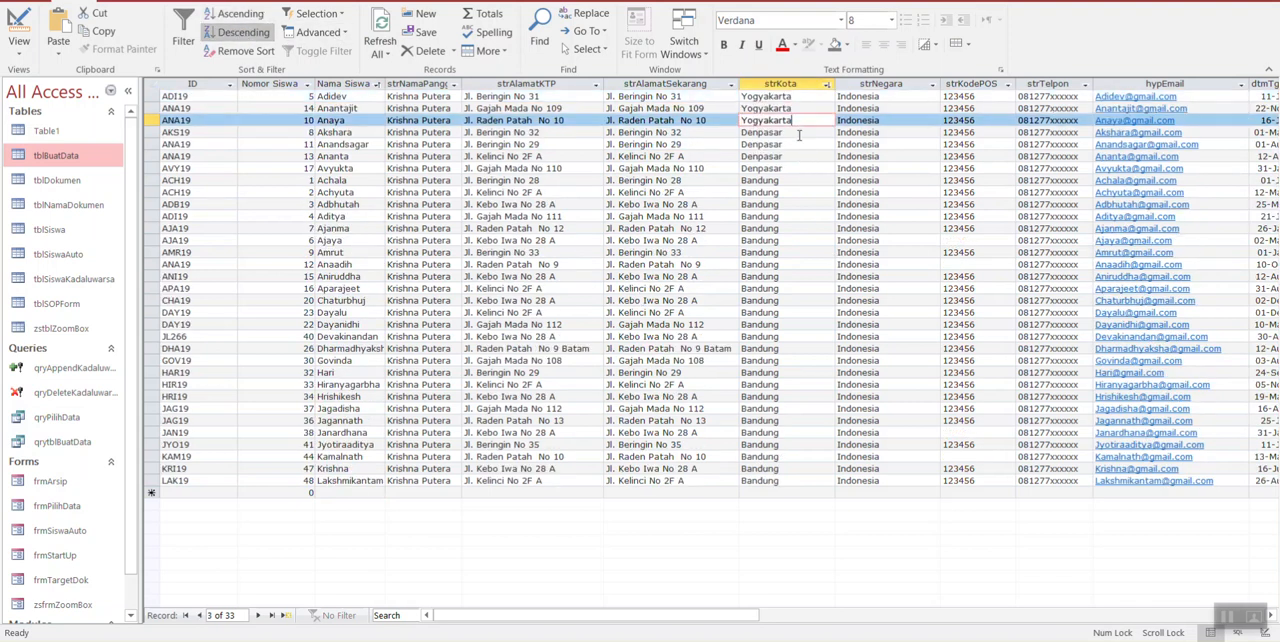
# Step: Select the Bandung records whose Nama Siswa does not start with A, through the last record
pyautogui.click(350, 95)
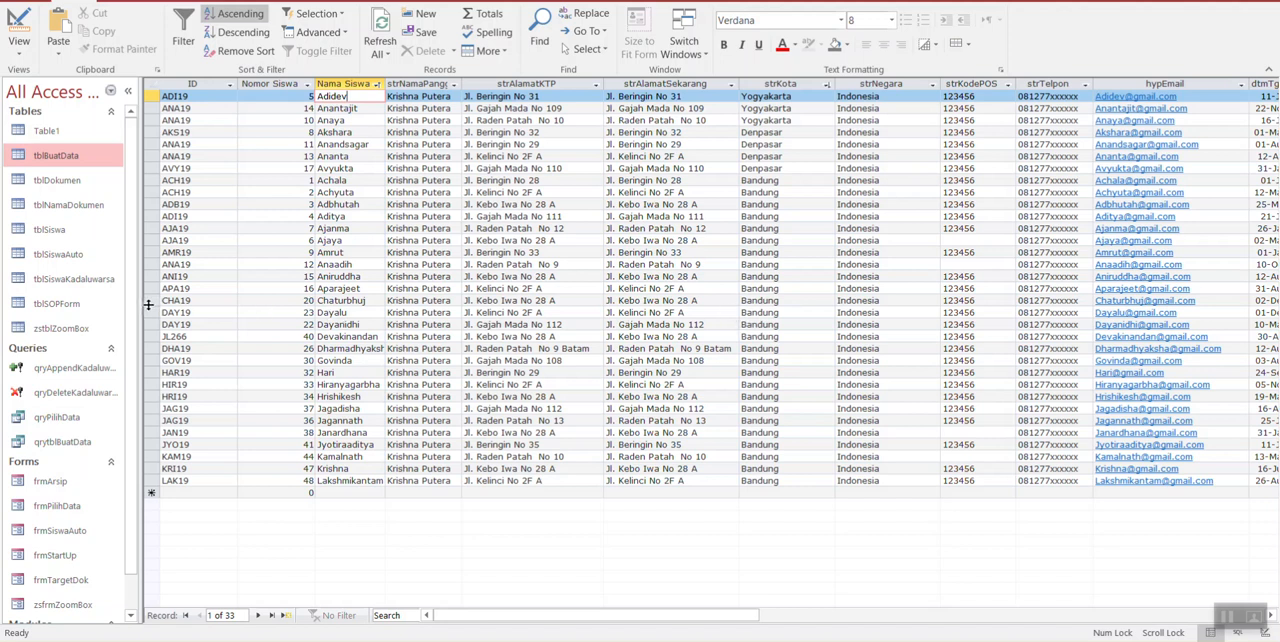
pyautogui.moveTo(153, 312); pyautogui.dragTo(152, 480)
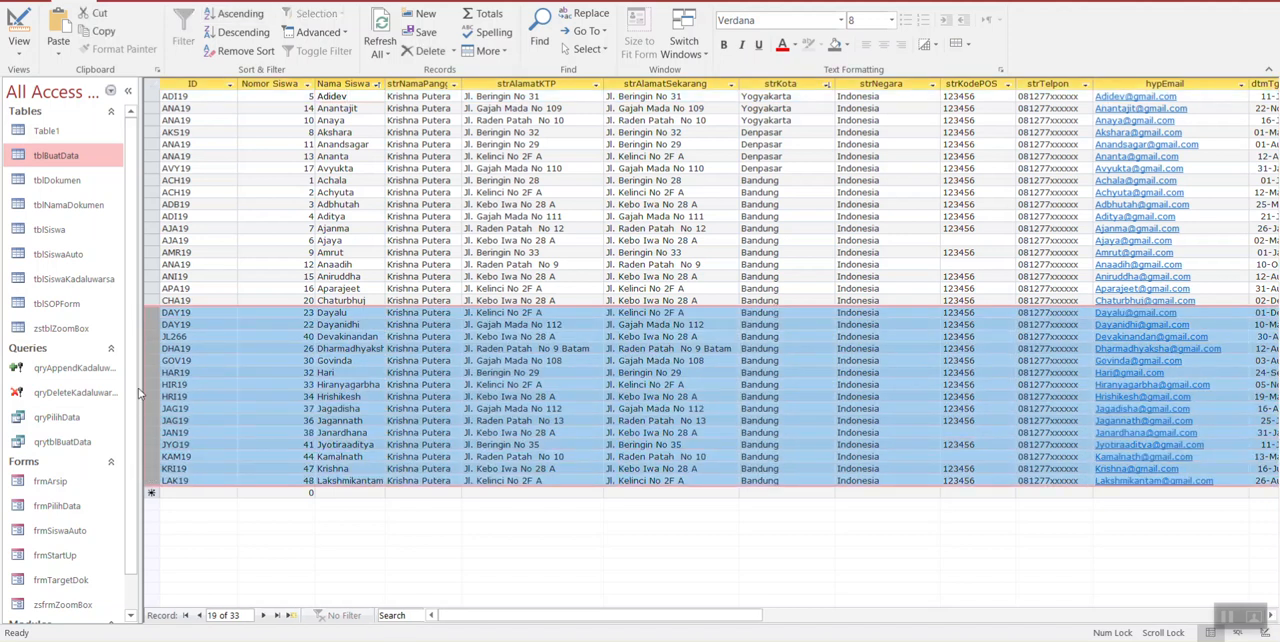
pyautogui.moveTo(152, 300); pyautogui.dragTo(152, 480)
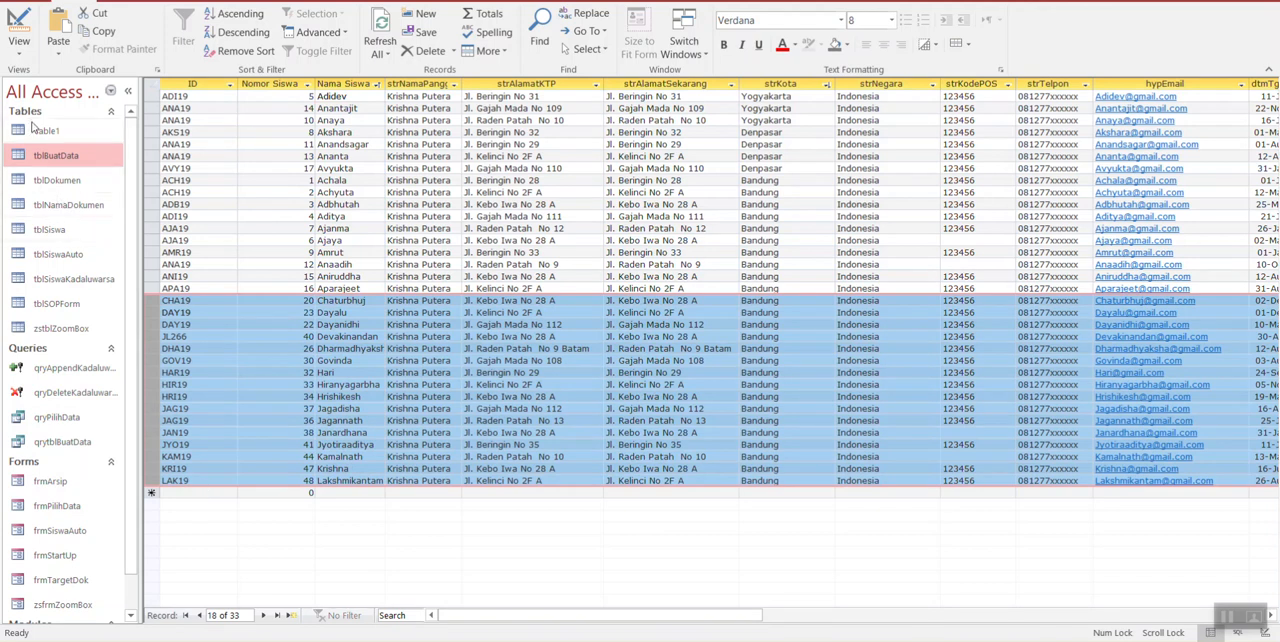
# Step: Return to Design view and clear the criteria from the strNamaSiswa and strKota fields
pyautogui.click(19, 20)
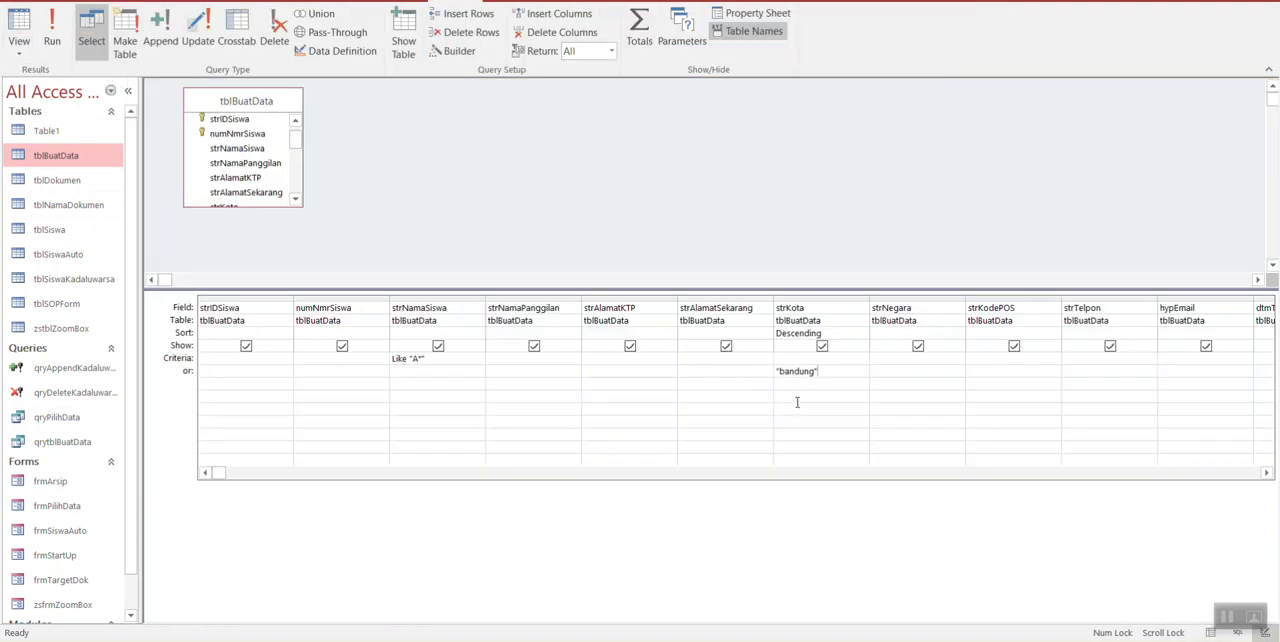
pyautogui.click(452, 375)
pyautogui.press('Up')
pyautogui.press('Up')
pyautogui.press('Delete')
pyautogui.press('Right')
pyautogui.press('Right')
pyautogui.press('Right')
pyautogui.press('Right')
pyautogui.press('Right')
pyautogui.press('Left')
pyautogui.press('Delete')
# Step: Limit the number of records the query returns to 5 and view the results in the datasheet
pyautogui.click(611, 50)
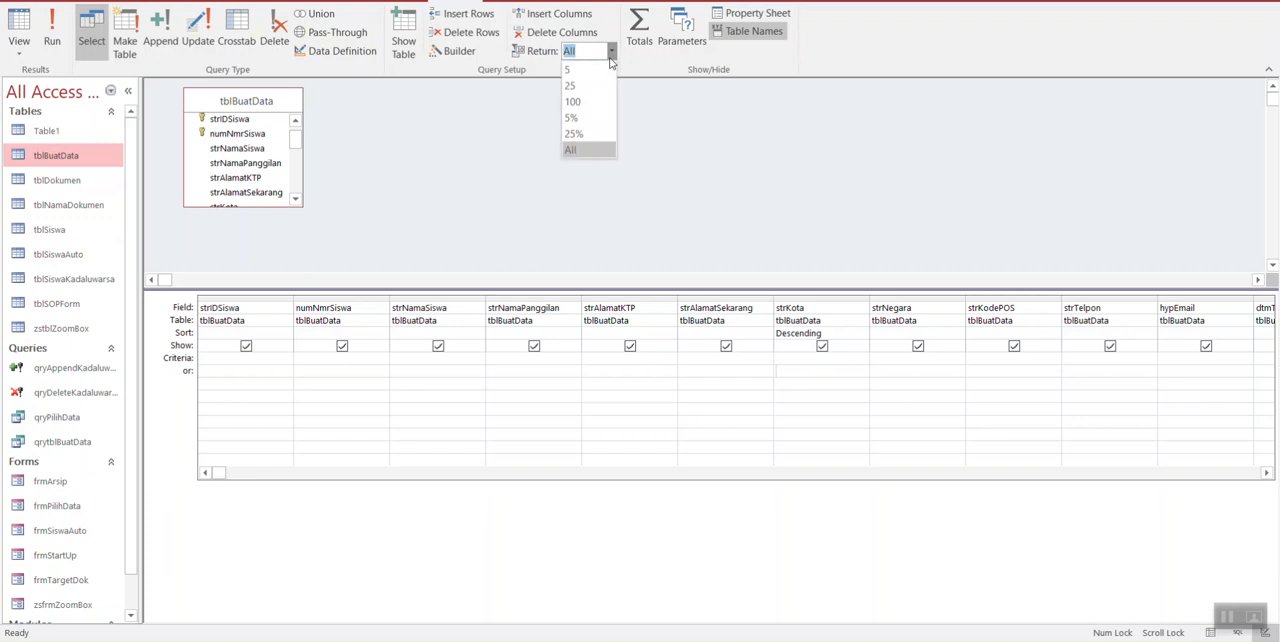
pyautogui.click(594, 69)
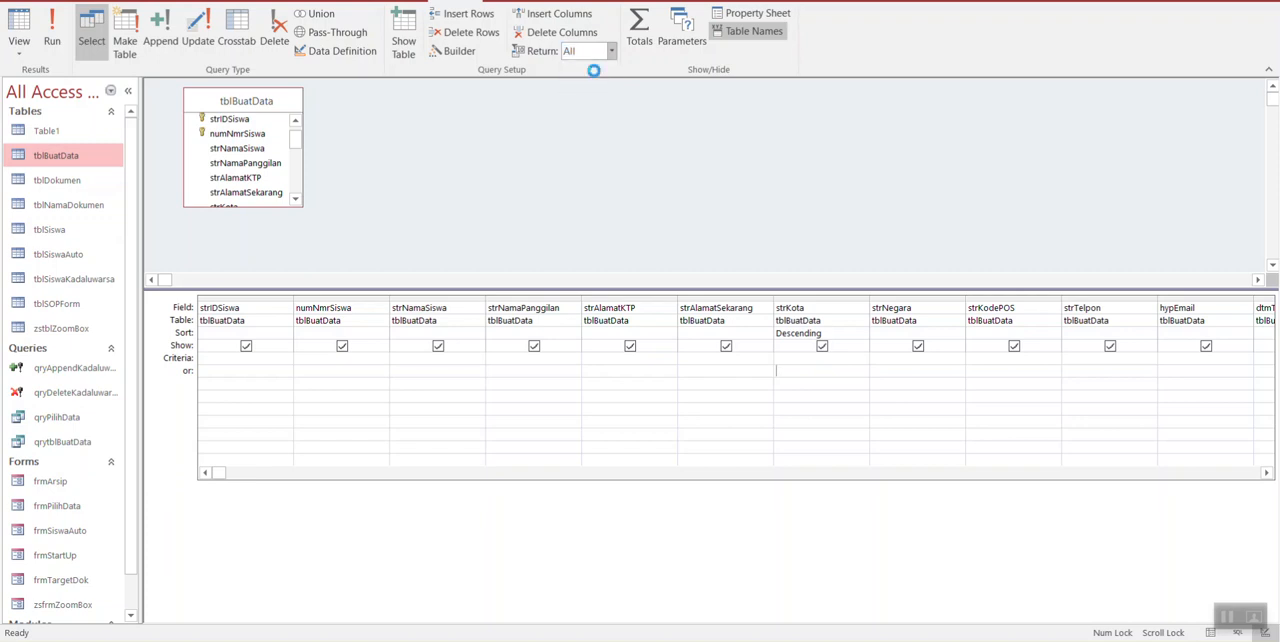
pyautogui.click(18, 35)
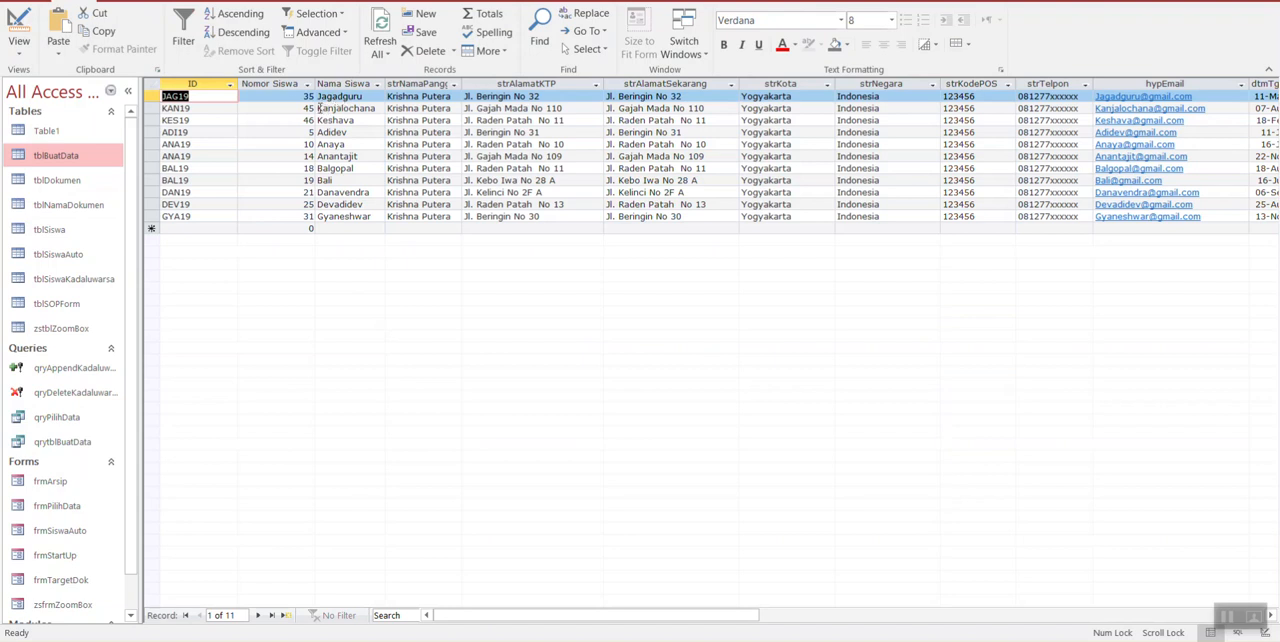
# Step: Reselect 5 as the query's Return value, view the datasheet, and go through the returned Nama Siswa entries one by one
pyautogui.click(18, 35)
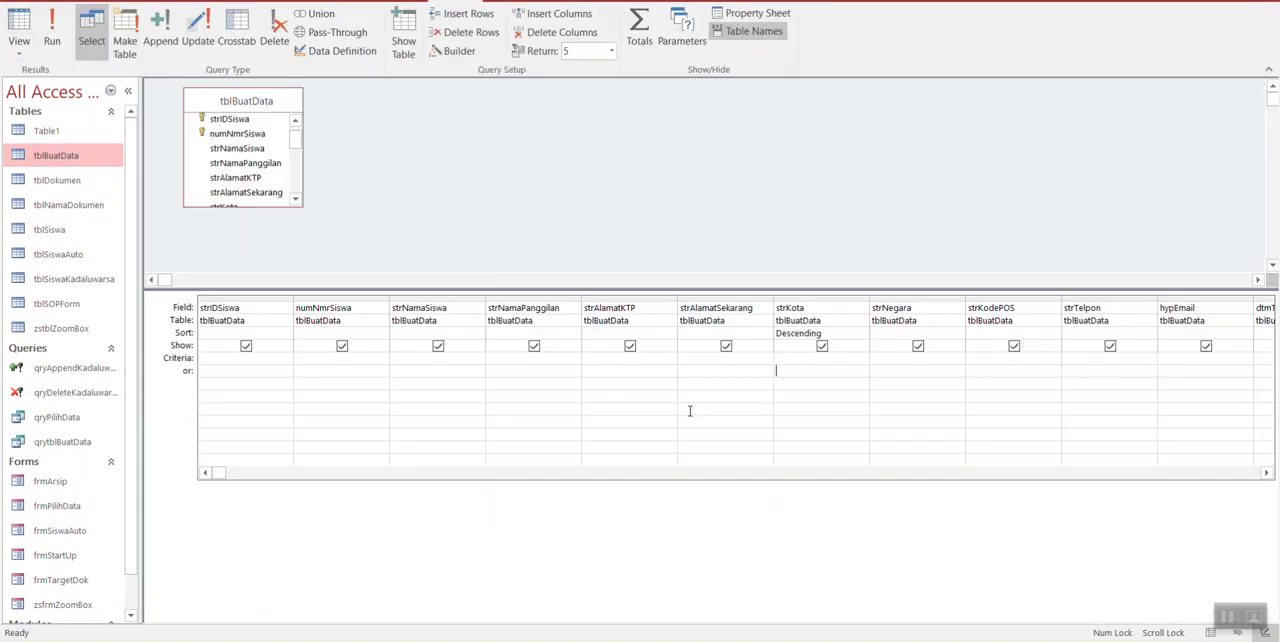
pyautogui.click(612, 51)
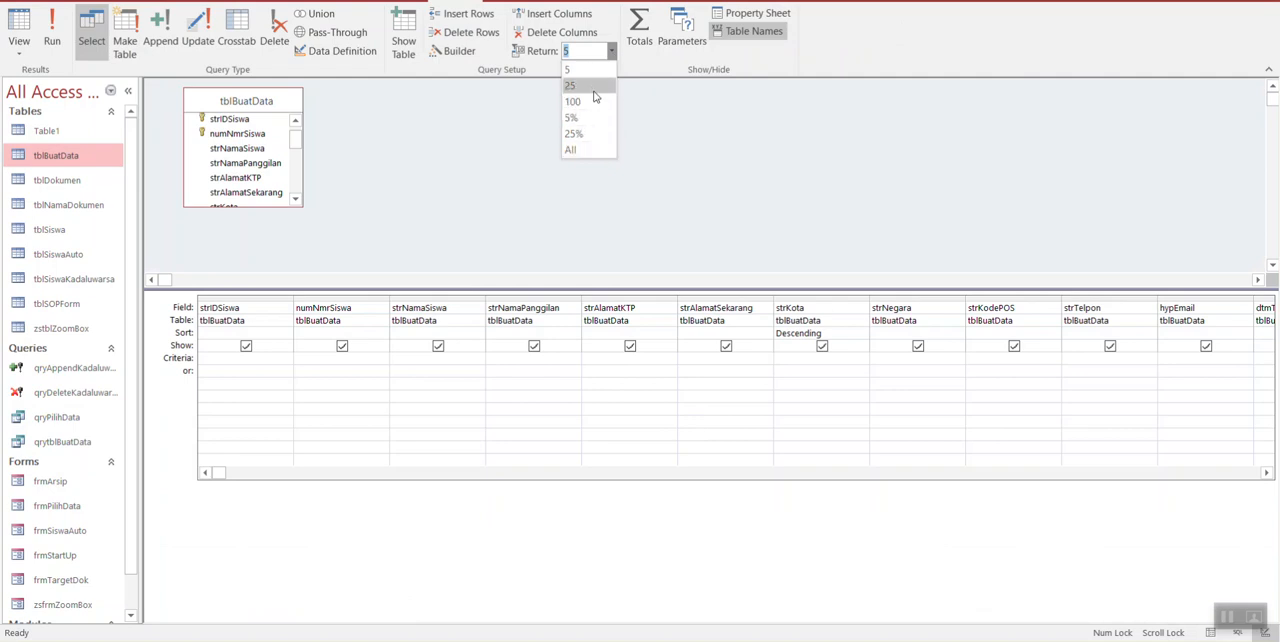
pyautogui.click(591, 73)
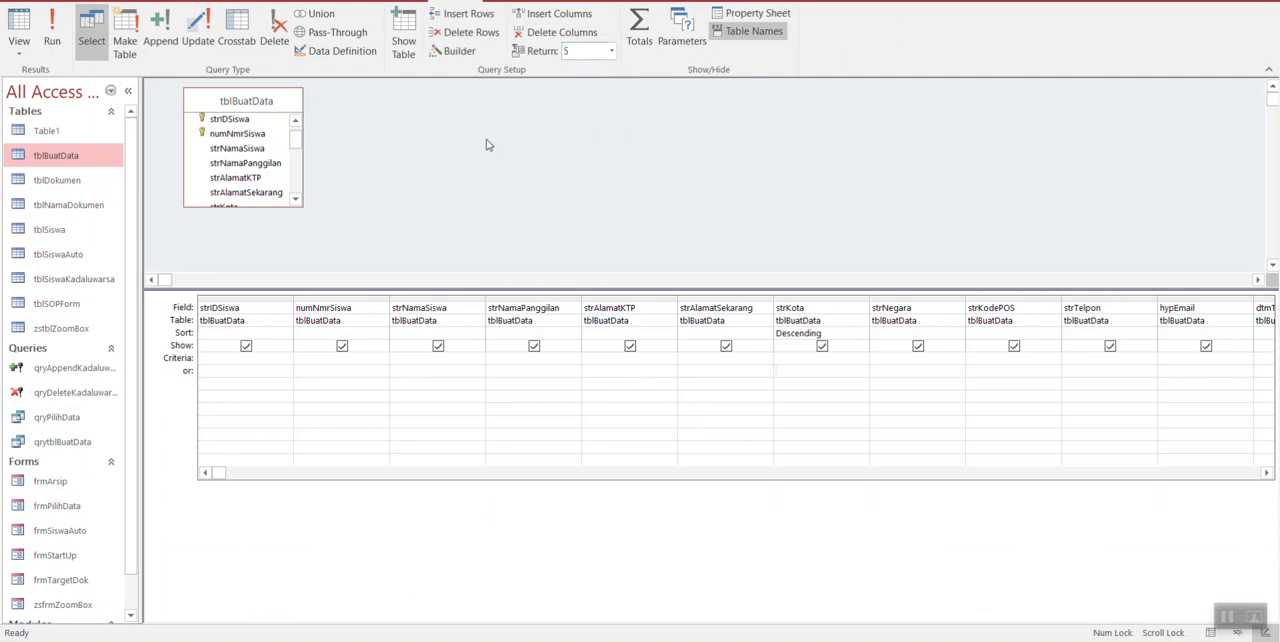
pyautogui.click(19, 25)
pyautogui.click(335, 96)
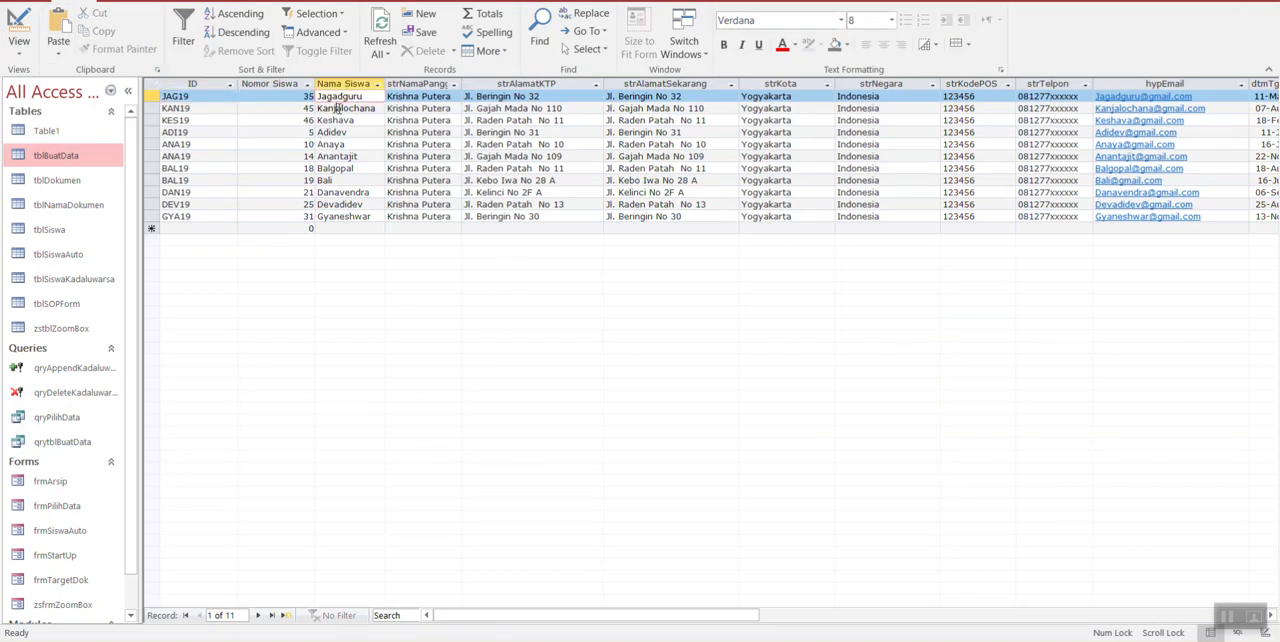
pyautogui.click(335, 108)
pyautogui.click(346, 132)
pyautogui.click(349, 144)
pyautogui.click(350, 156)
pyautogui.click(352, 168)
pyautogui.click(352, 180)
pyautogui.click(352, 192)
pyautogui.click(340, 204)
pyautogui.click(350, 216)
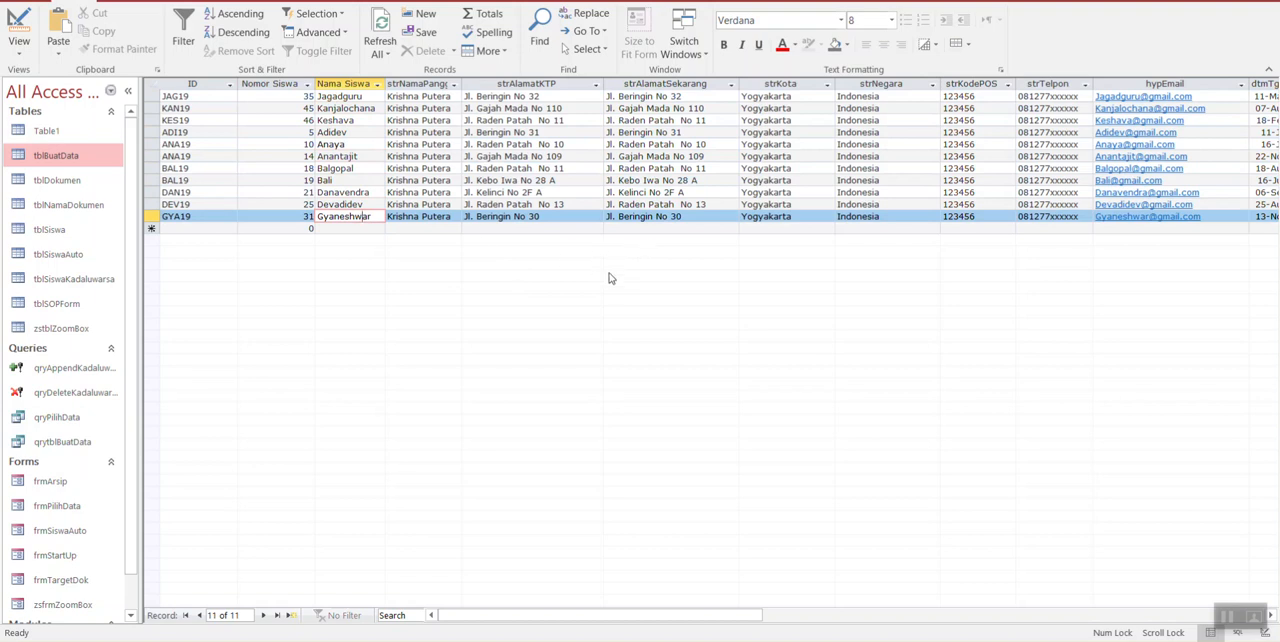
# Step: Return to Design view, limit the query's returned records to 5%, and view the results in the datasheet
pyautogui.click(14, 28)
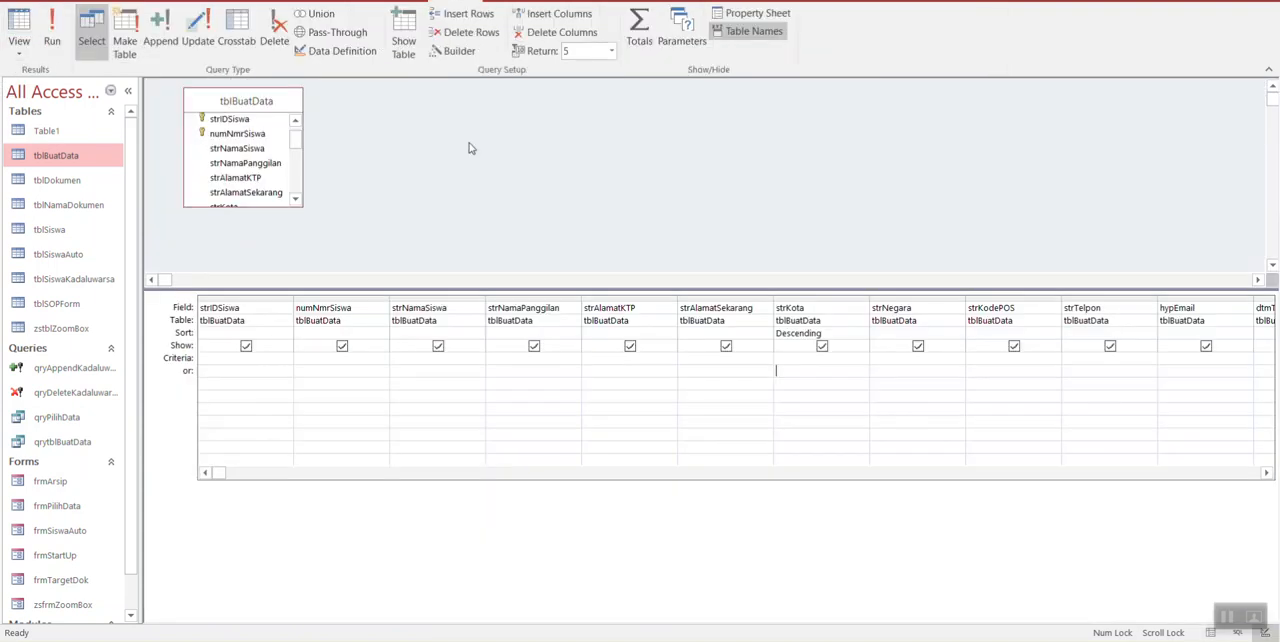
pyautogui.click(612, 51)
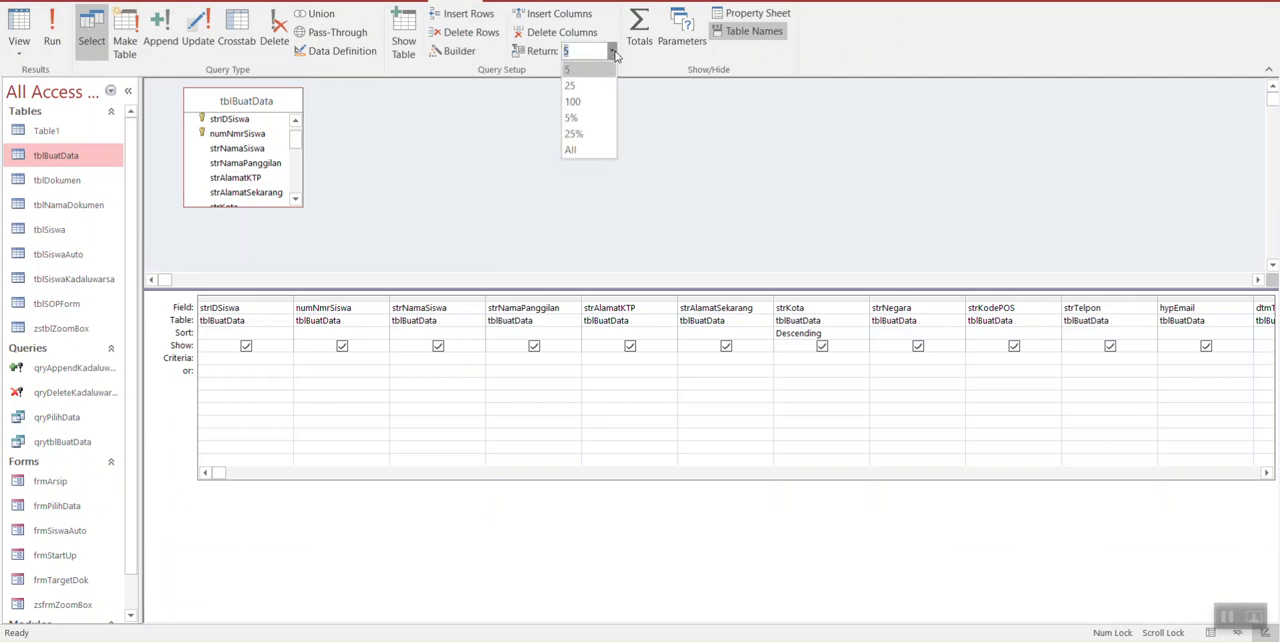
pyautogui.click(596, 118)
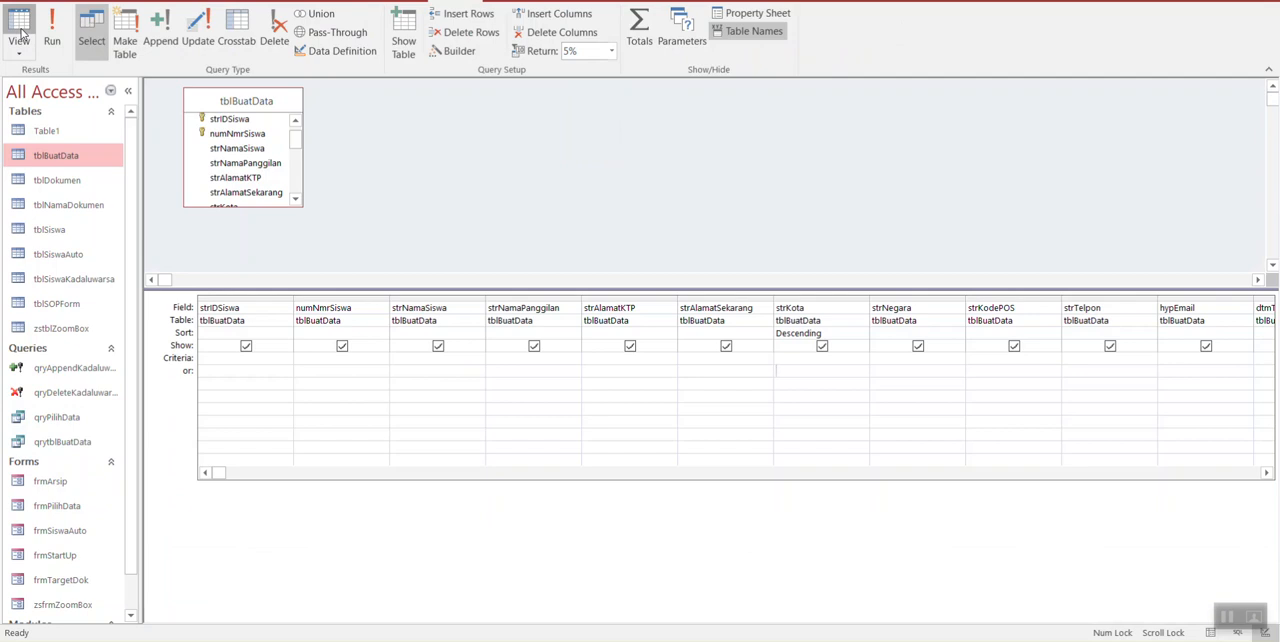
pyautogui.click(20, 33)
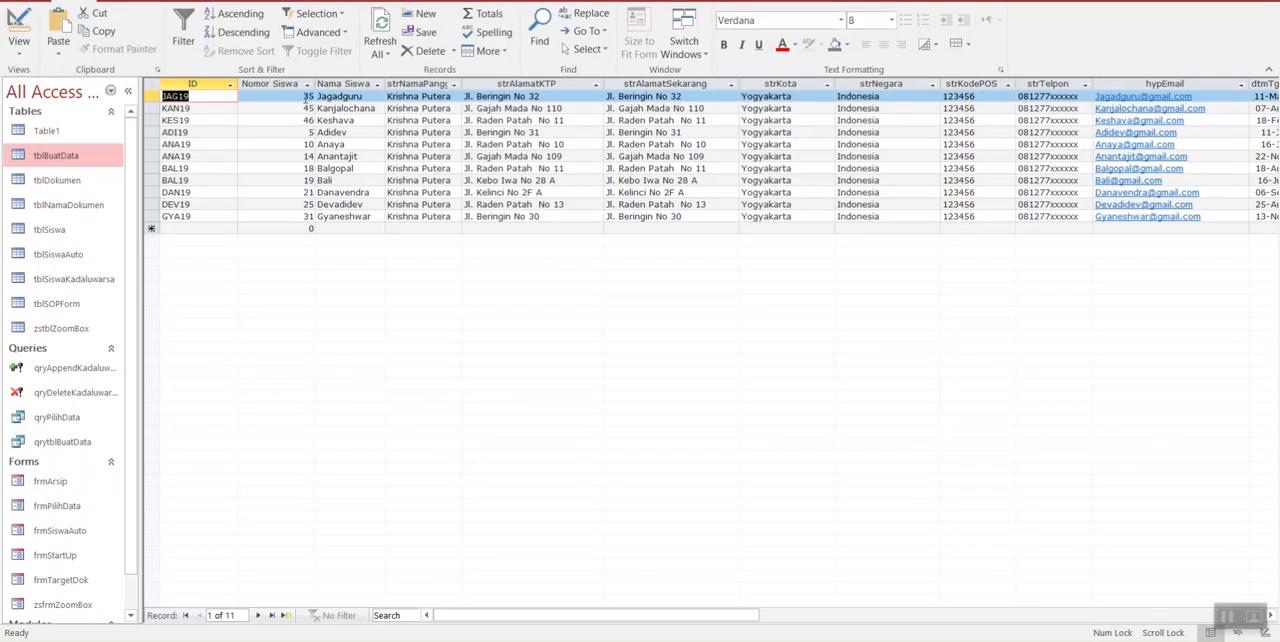
pyautogui.click(306, 99)
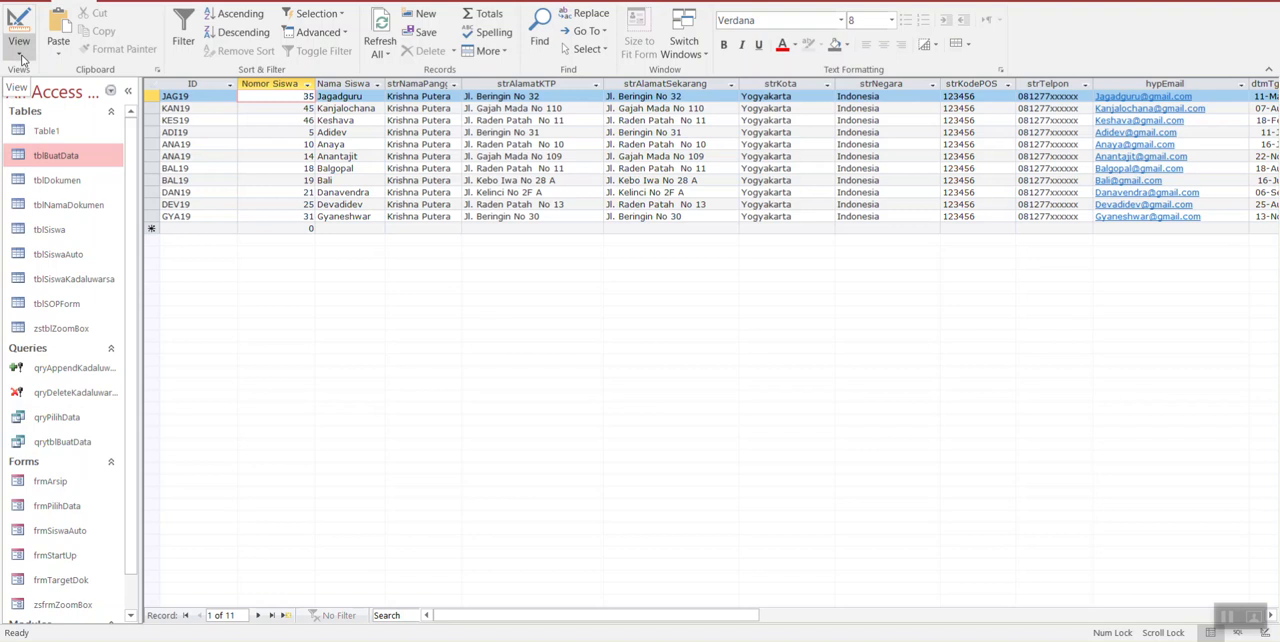
# Step: Set the query's Return value to 25 in Design view and look through the resulting datasheet
pyautogui.click(20, 55)
pyautogui.click(18, 30)
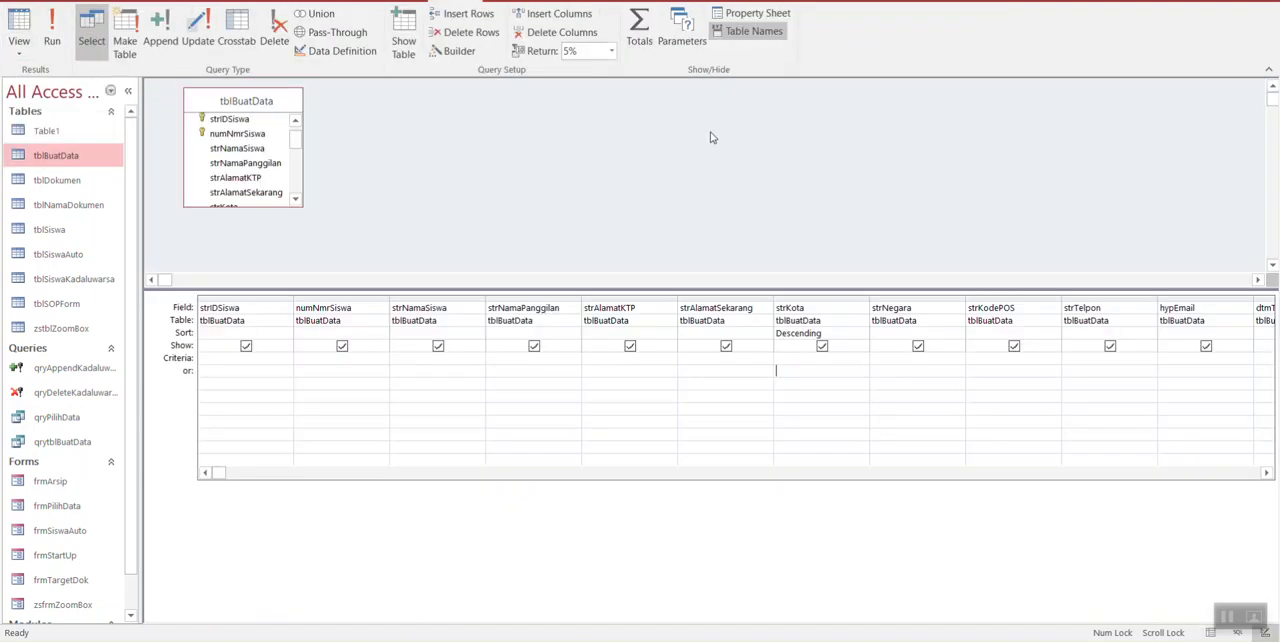
pyautogui.click(611, 50)
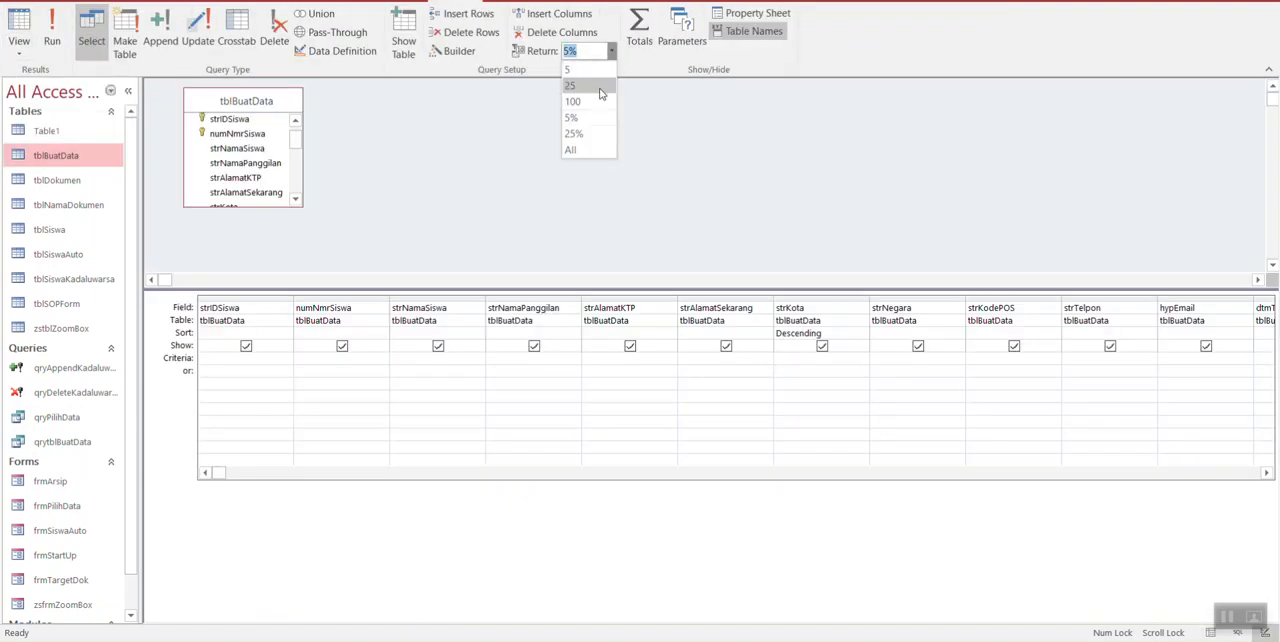
pyautogui.click(600, 93)
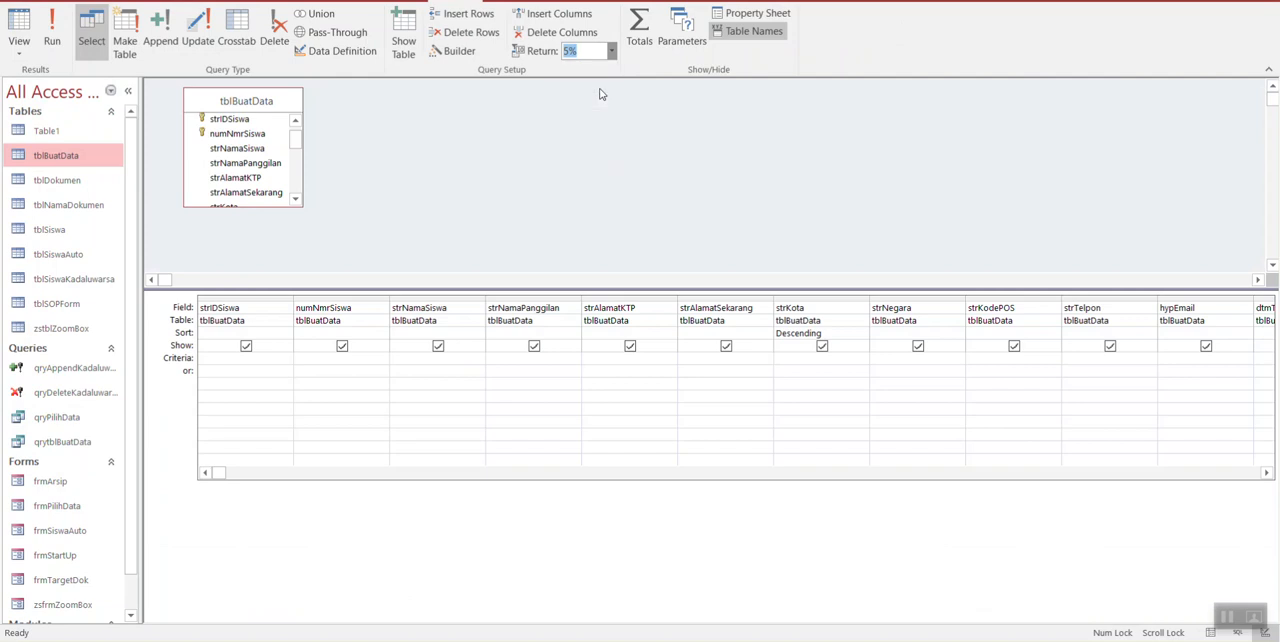
pyautogui.click(18, 30)
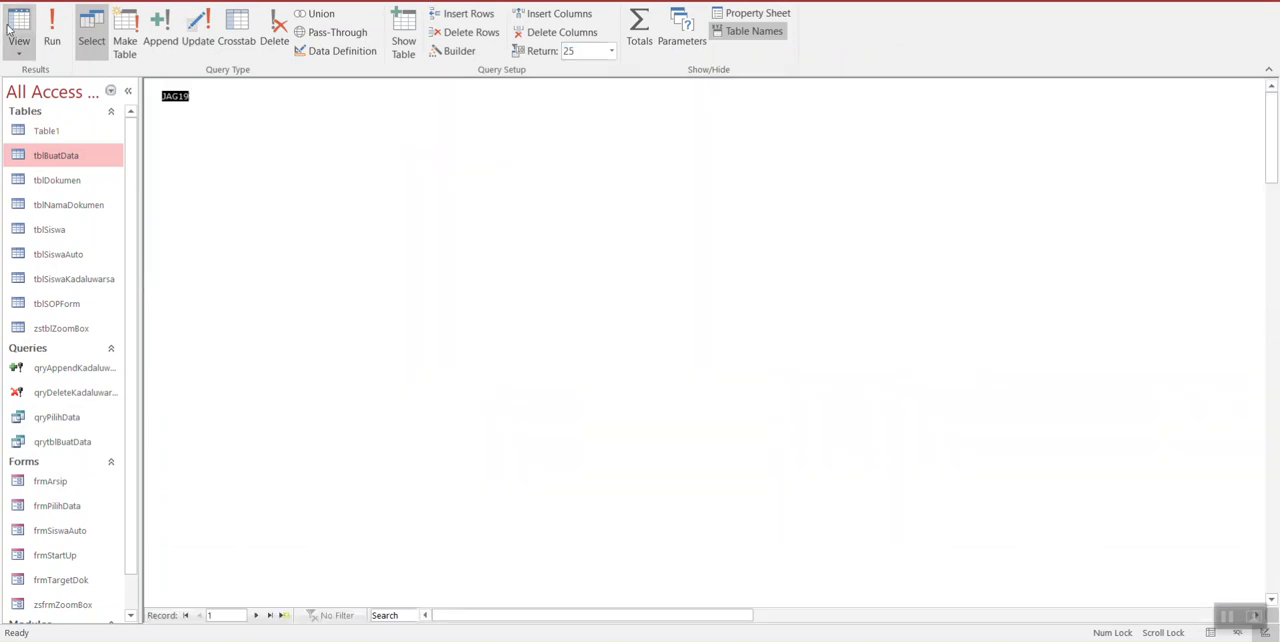
pyautogui.scroll(-1, 279, 553)
pyautogui.scroll(-2, 279, 553)
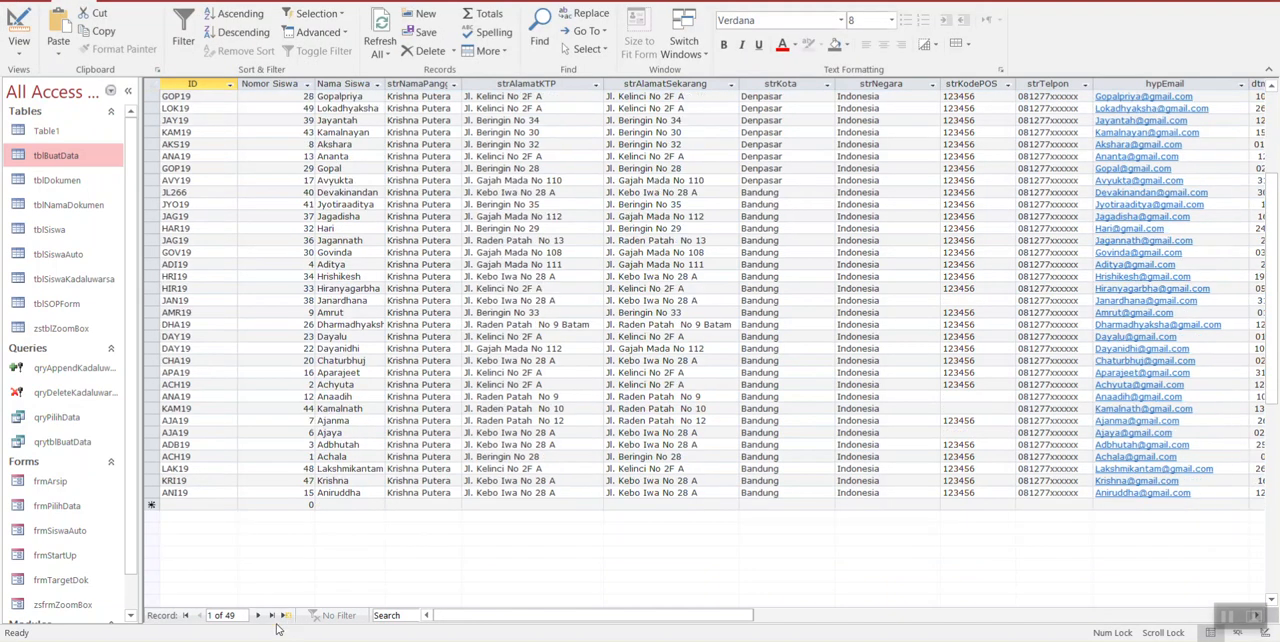
# Step: In Design view, enter Like [Masukkan Kota Anda] as the strKota criterion and widen the column to fit it
pyautogui.click(18, 30)
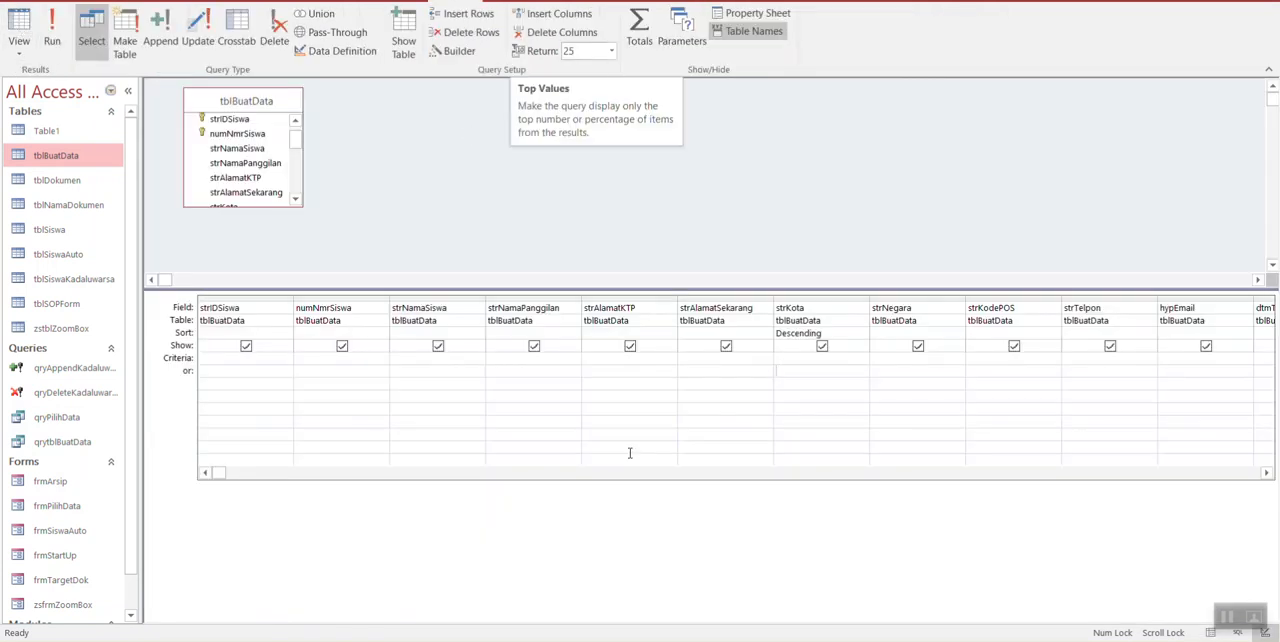
pyautogui.moveTo(222, 484); pyautogui.dragTo(288, 489)
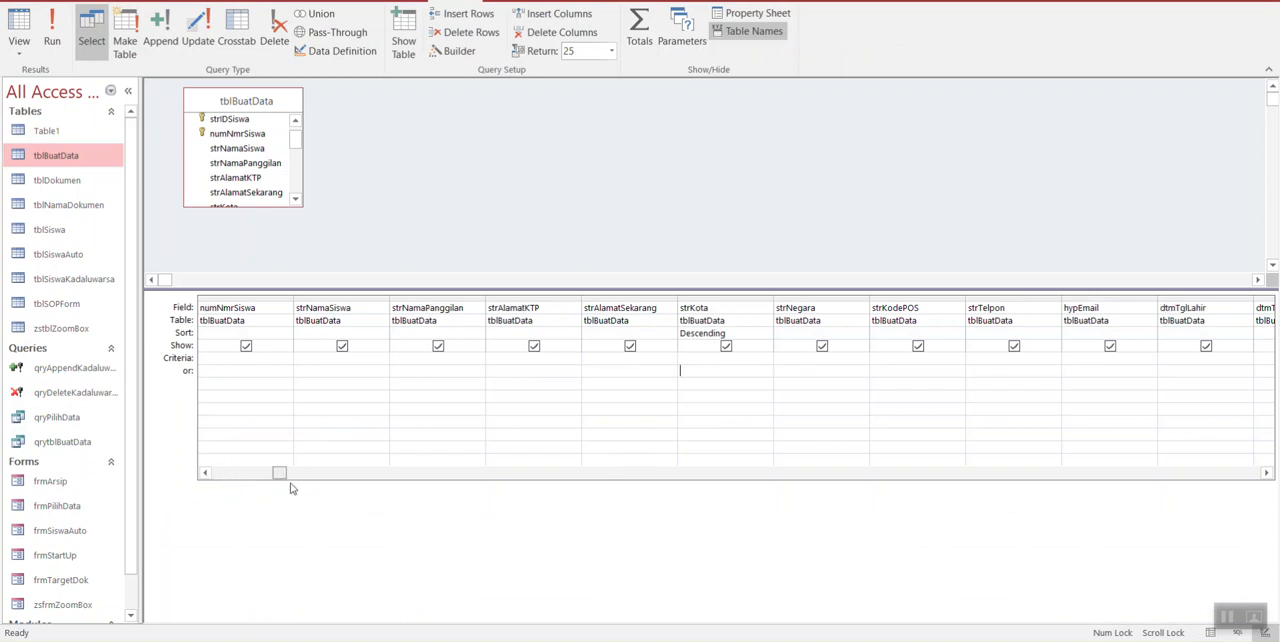
pyautogui.click(610, 51)
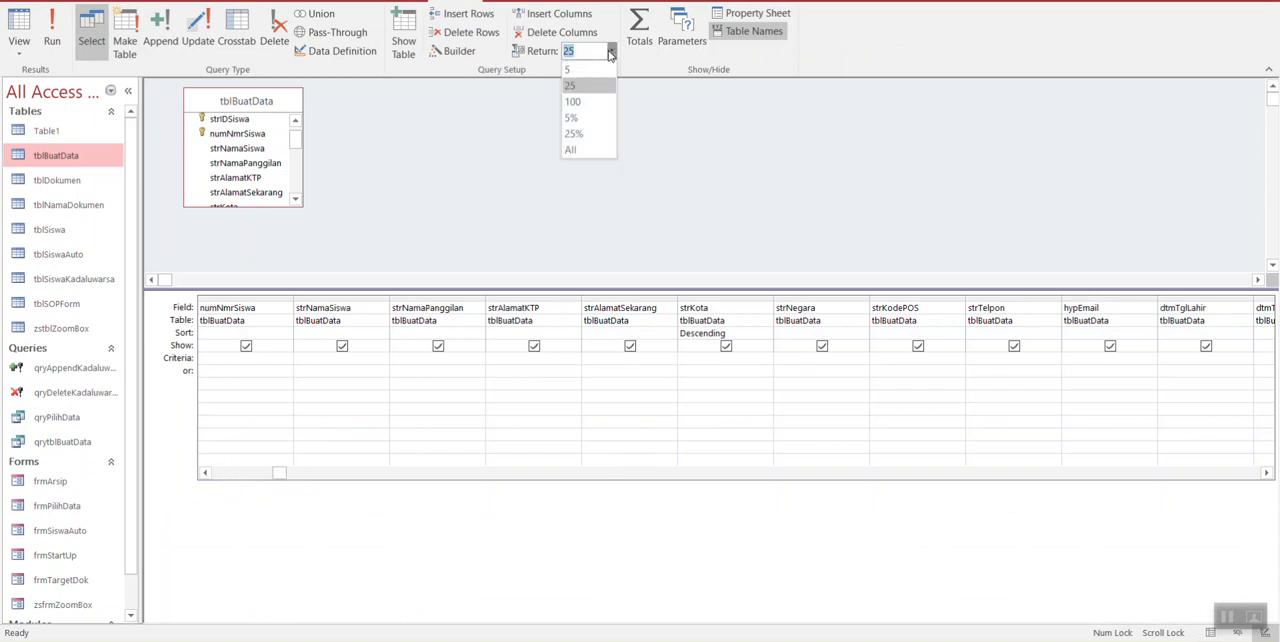
pyautogui.click(723, 179)
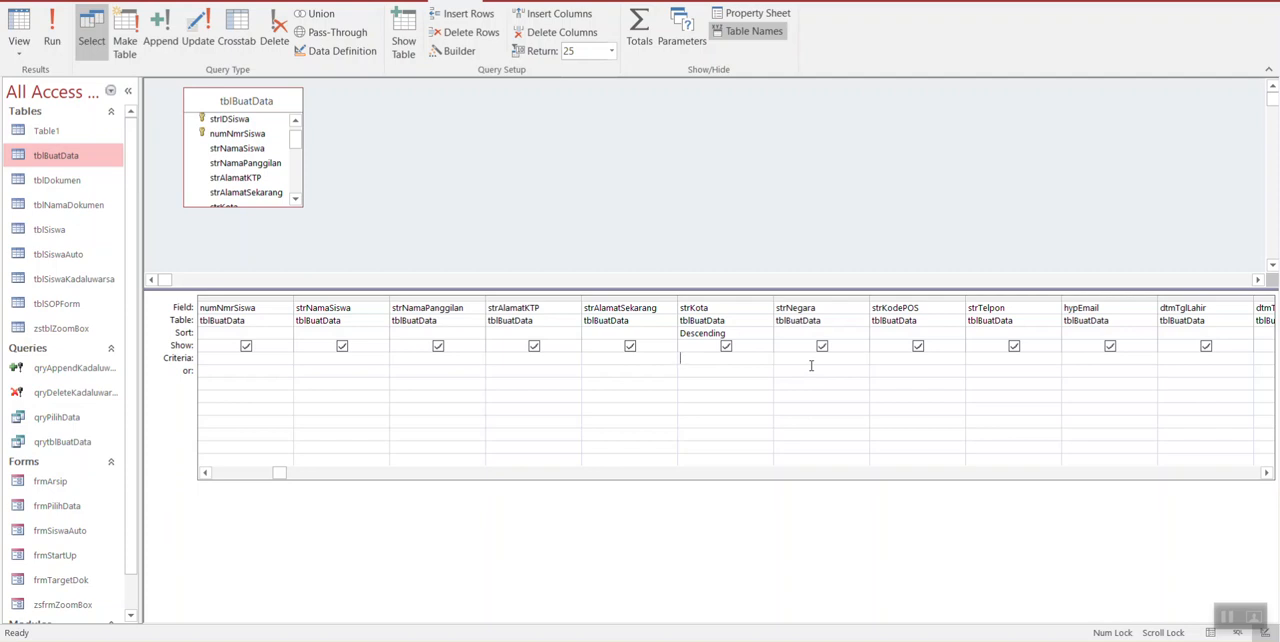
pyautogui.write('like [Masukkan Kon')
pyautogui.press('BackSpace')
pyautogui.press('BackSpace')
pyautogui.press('BackSpace')
pyautogui.write('ta Ada')
pyautogui.press('BackSpace')
pyautogui.press('BackSpace')
pyautogui.write('nda]')
pyautogui.press('Return')
pyautogui.moveTo(773, 300); pyautogui.dragTo(821, 300)
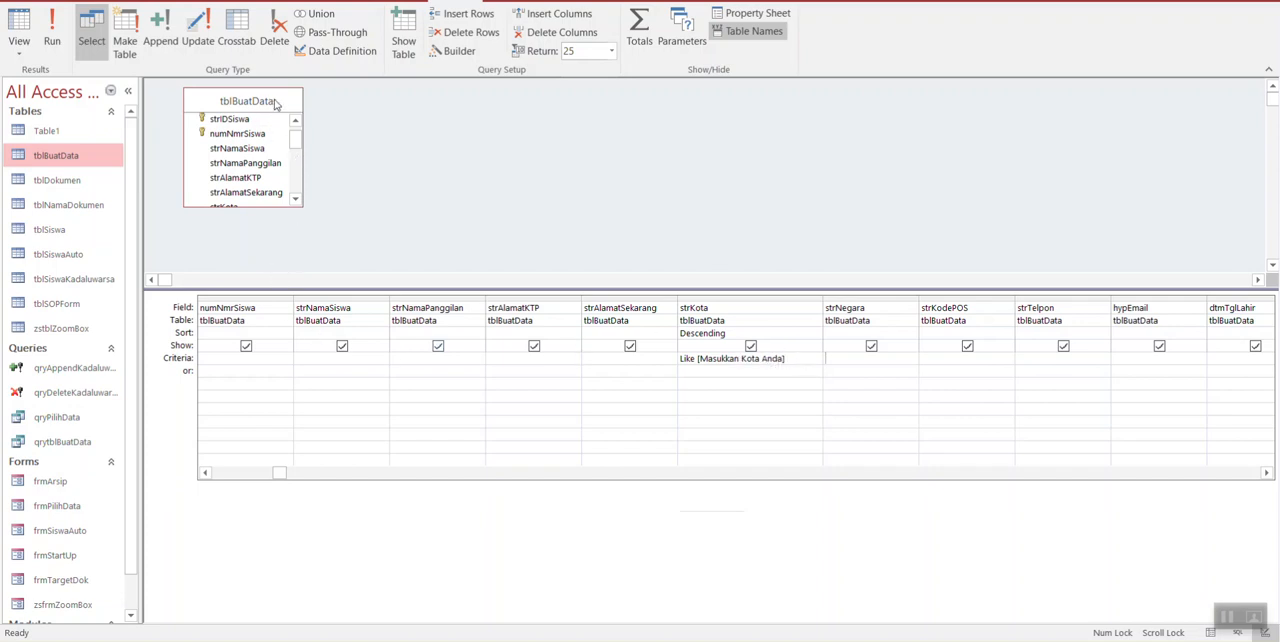
# Step: View the query's datasheet with Bandung as the Masukkan Kota Anda parameter value
pyautogui.moveTo(294, 146); pyautogui.dragTo(298, 139)
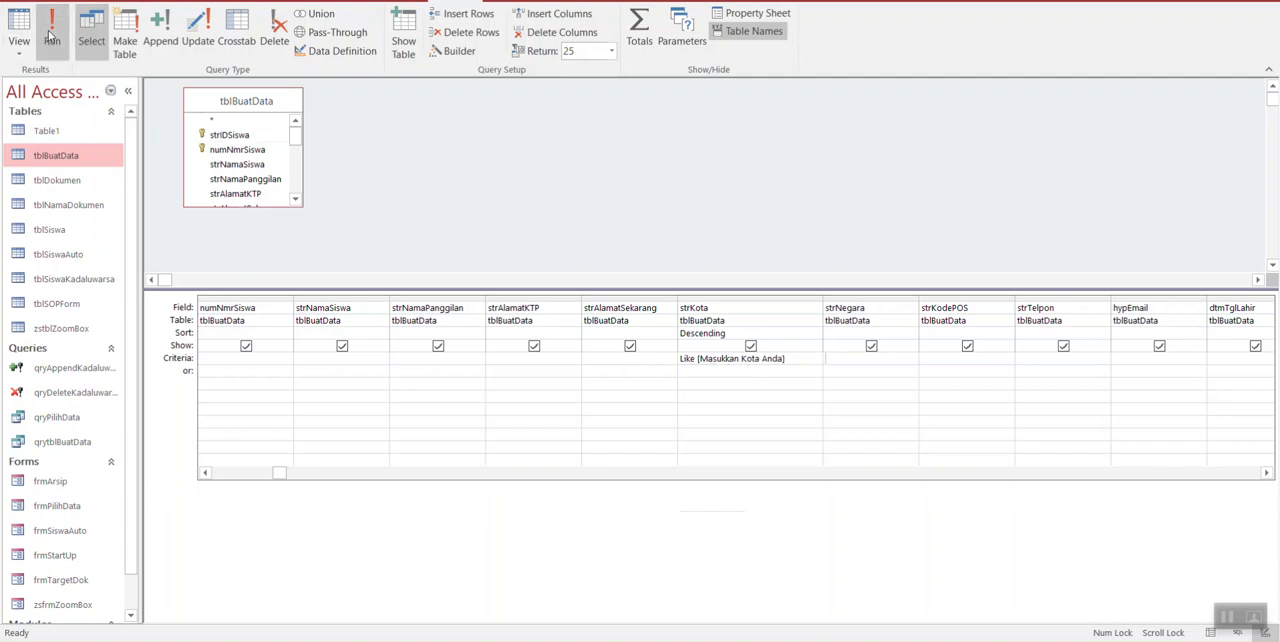
pyautogui.click(19, 38)
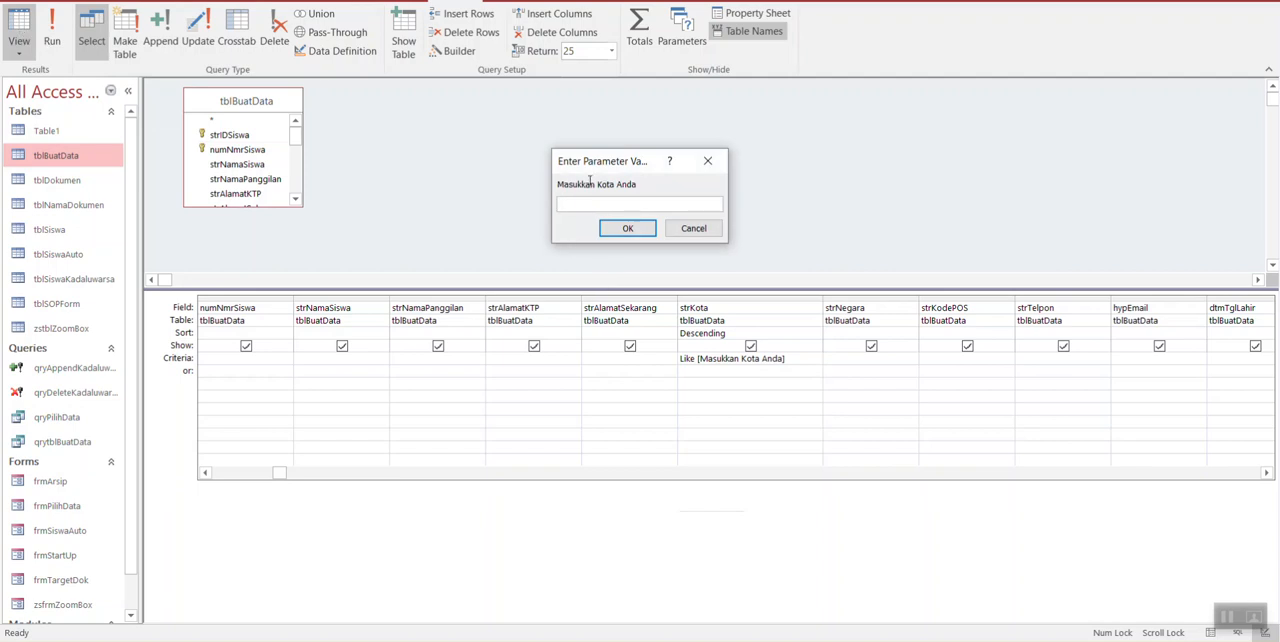
pyautogui.moveTo(614, 152); pyautogui.dragTo(748, 377)
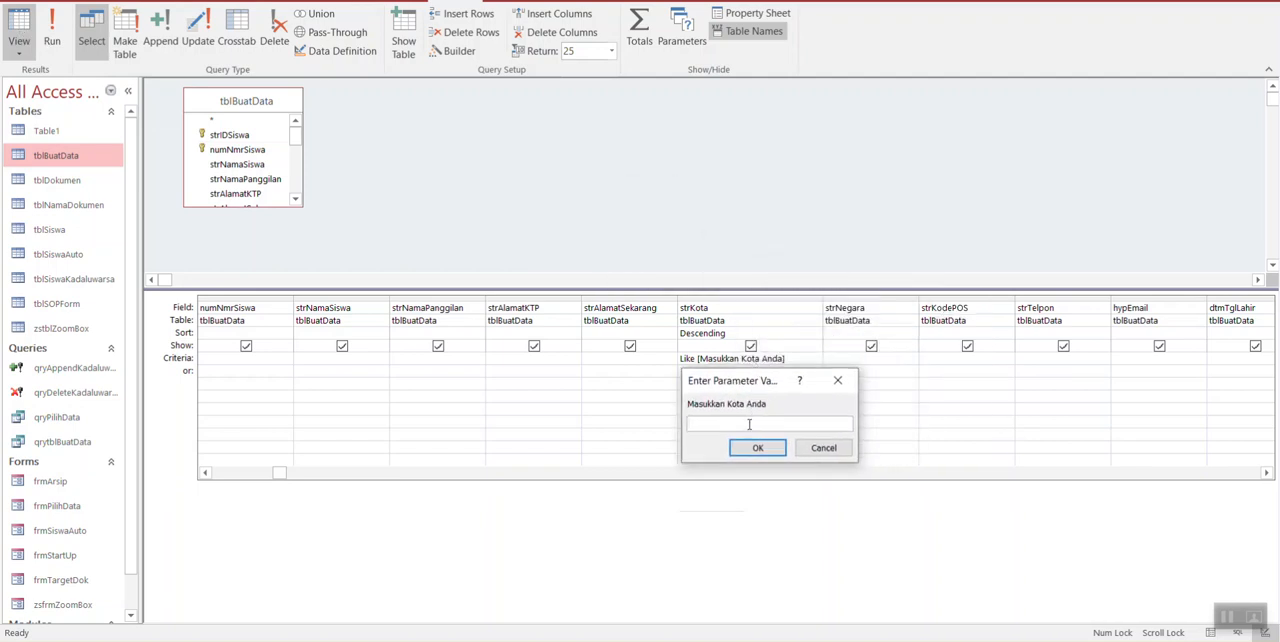
pyautogui.write('bandung')
pyautogui.press('Return')
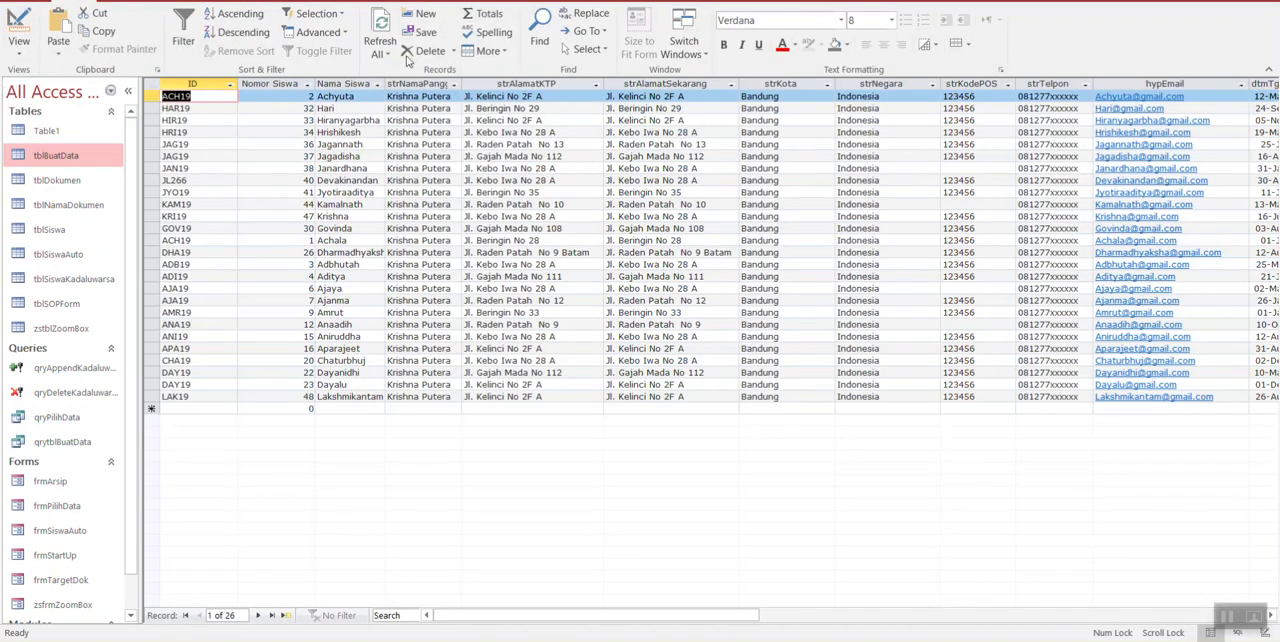
# Step: Return to Design view and run the query with Jakarta as the Masukkan Kota Anda parameter value
pyautogui.click(20, 30)
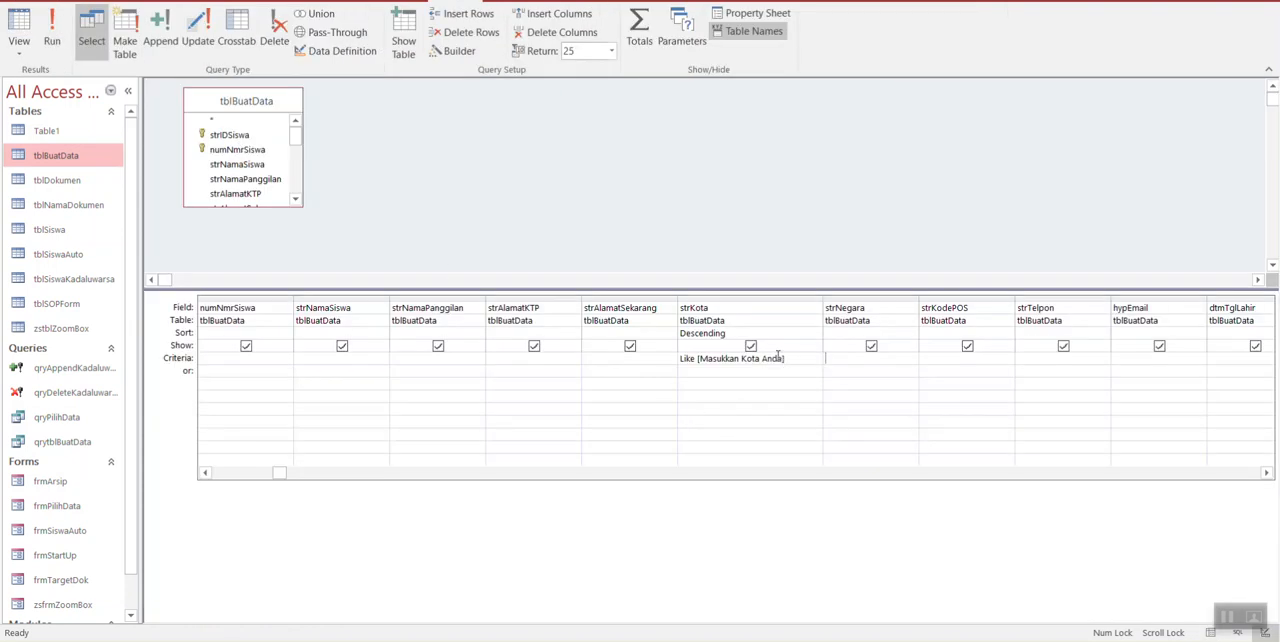
pyautogui.click(52, 38)
pyautogui.write('Jakart')
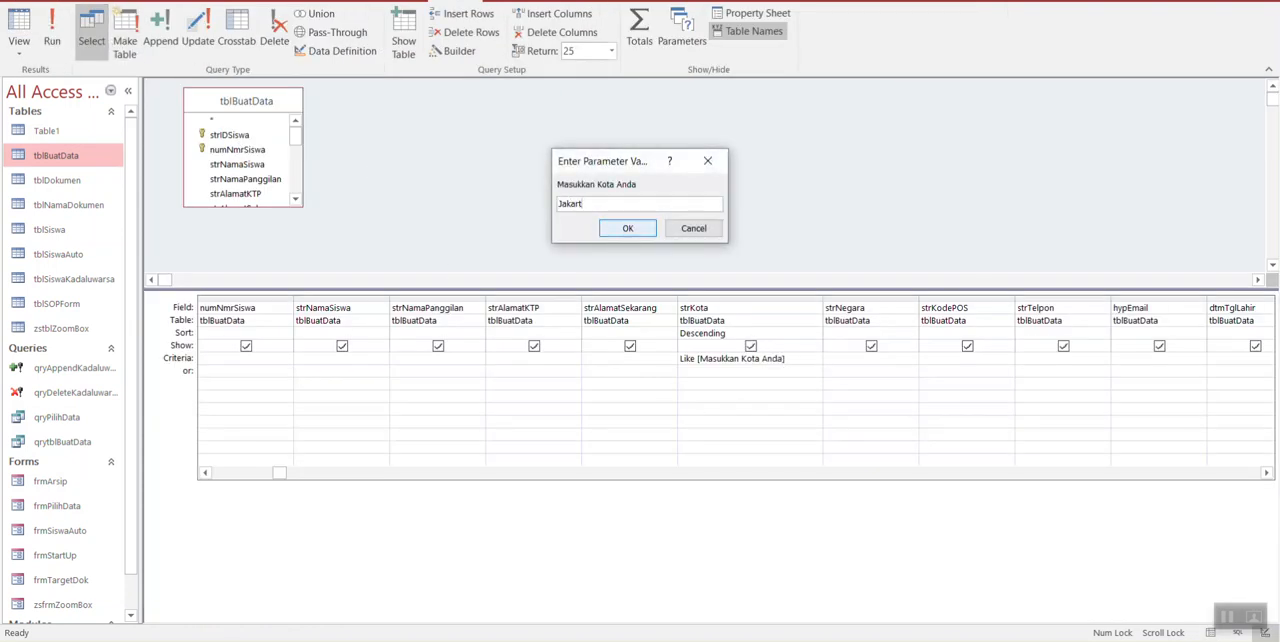
pyautogui.write('a')
pyautogui.press('Return')
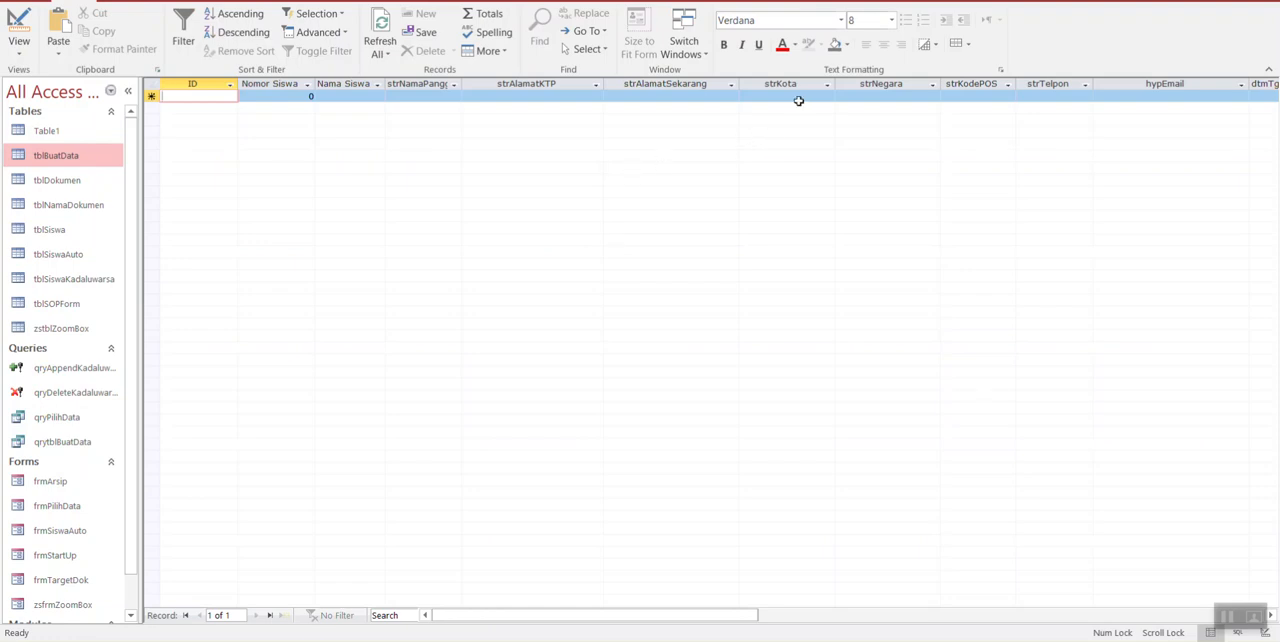
# Step: Return to Design view and run the query with Denpasar as the Masukkan Kota Anda parameter value
pyautogui.click(18, 36)
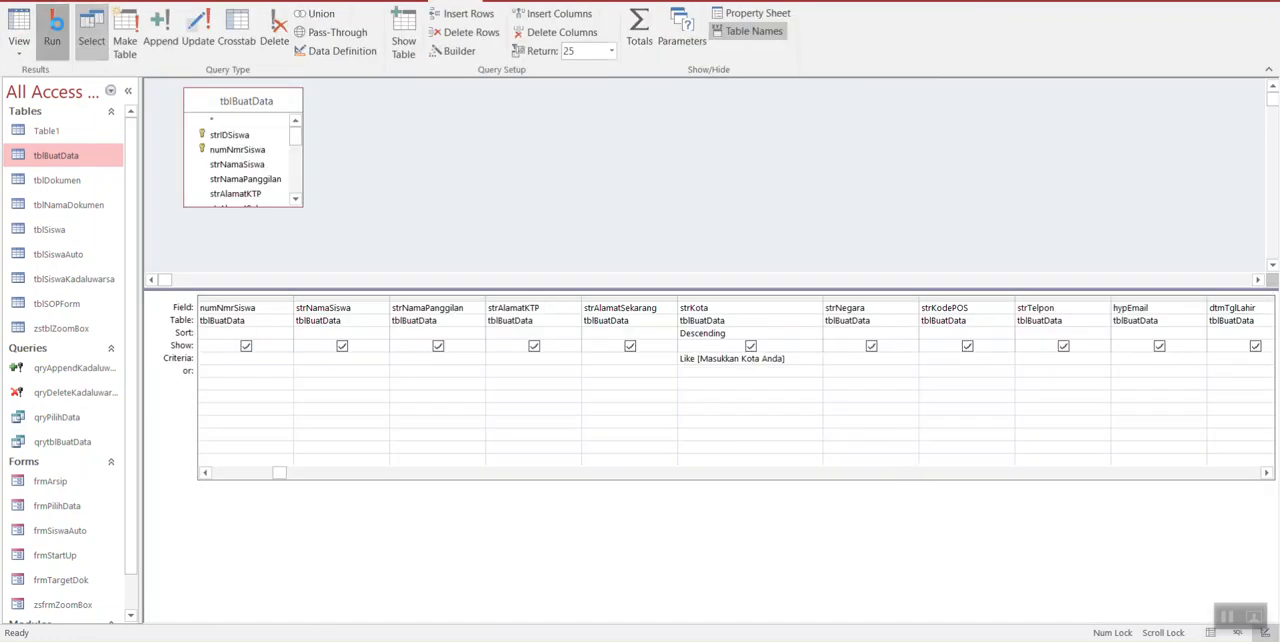
pyautogui.click(52, 36)
pyautogui.write('DEn')
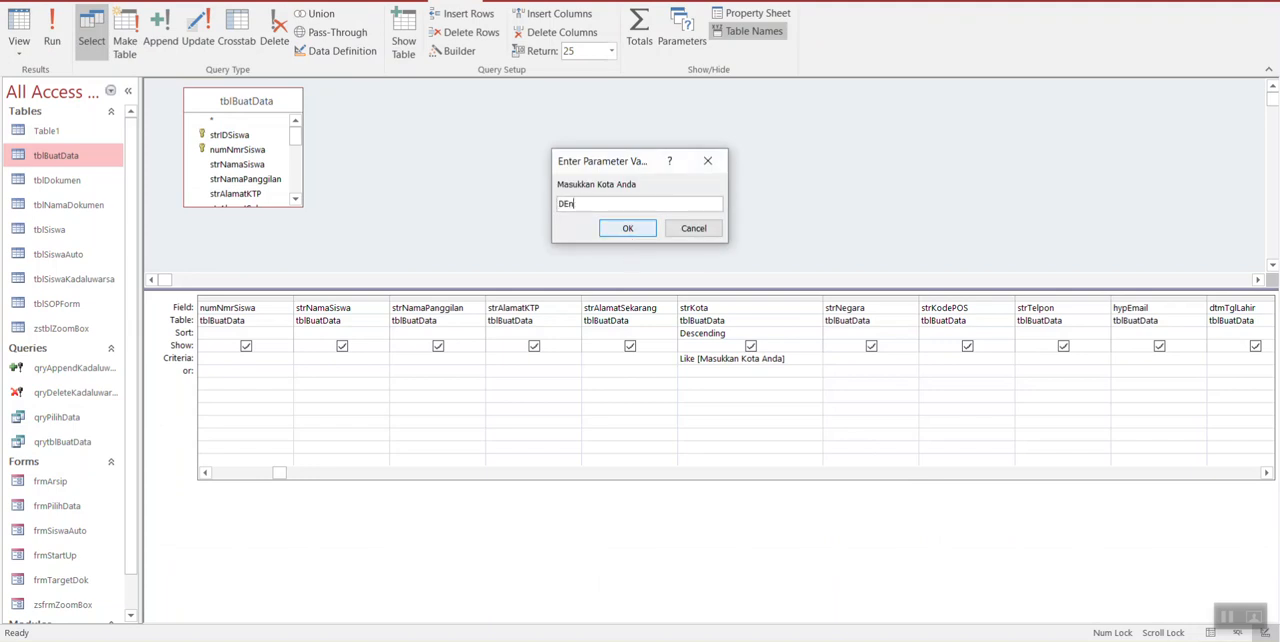
pyautogui.write('psasar')
pyautogui.click(628, 228)
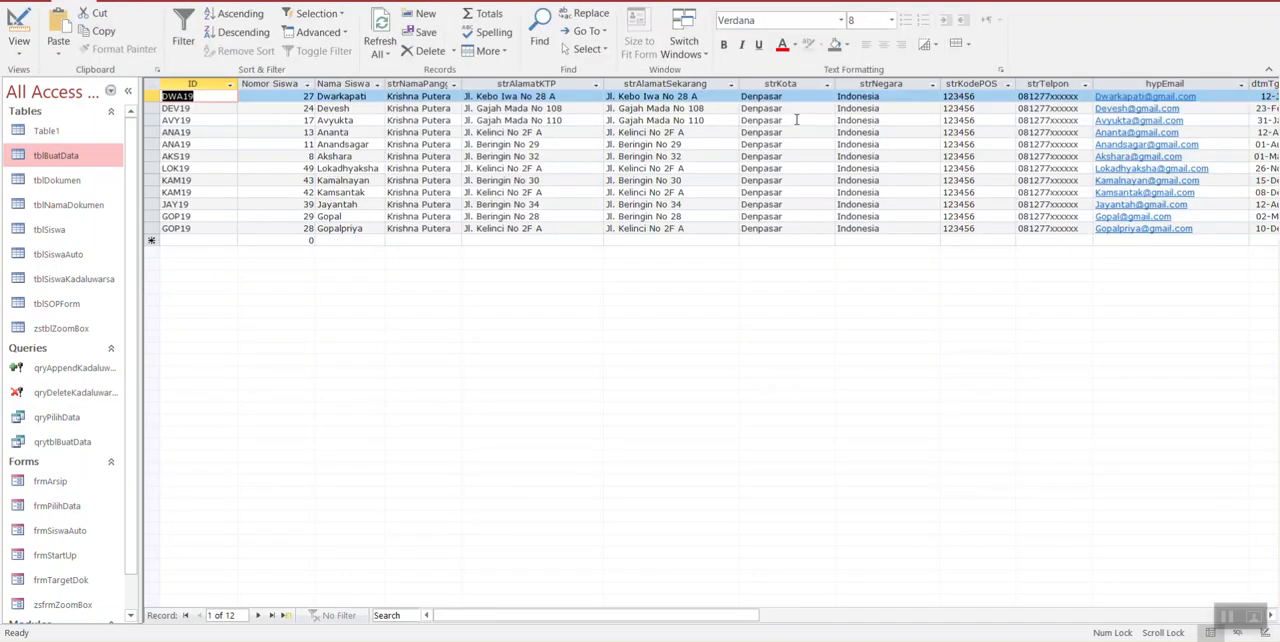
# Step: Return to Design view and duplicate strKota's Like [Masukkan Kota Anda] criterion in the field's or row
pyautogui.click(18, 30)
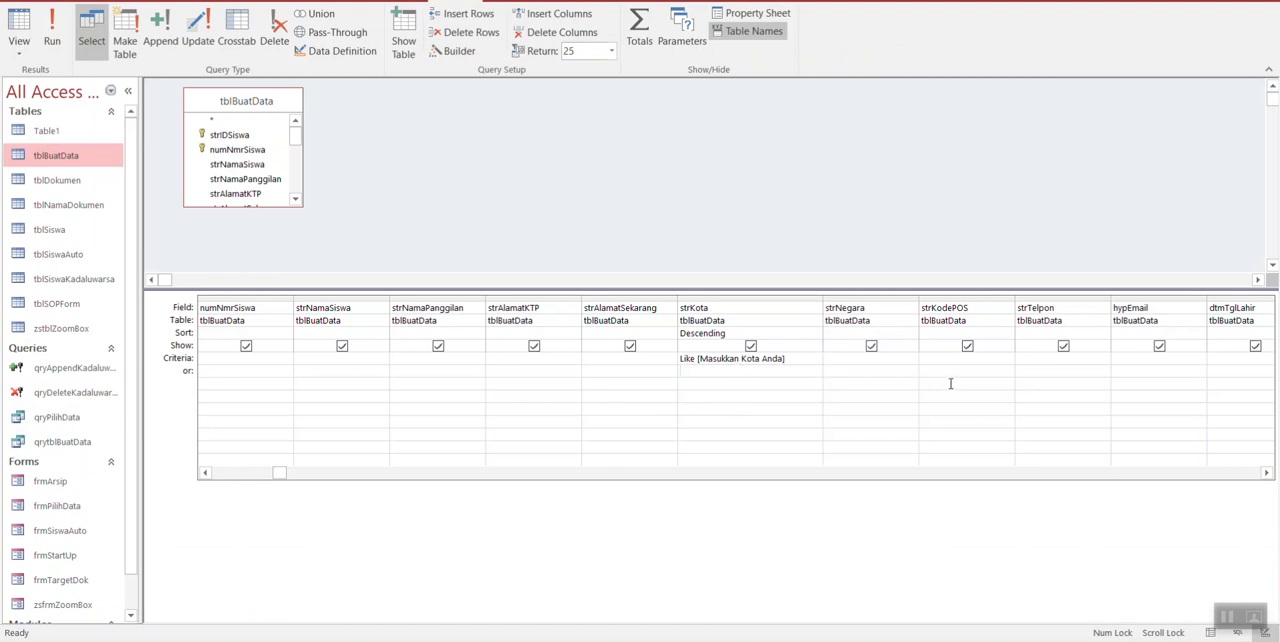
pyautogui.press('Up')
pyautogui.press('Down')
pyautogui.press('Up')
pyautogui.hotkey('ctrl', 'c')
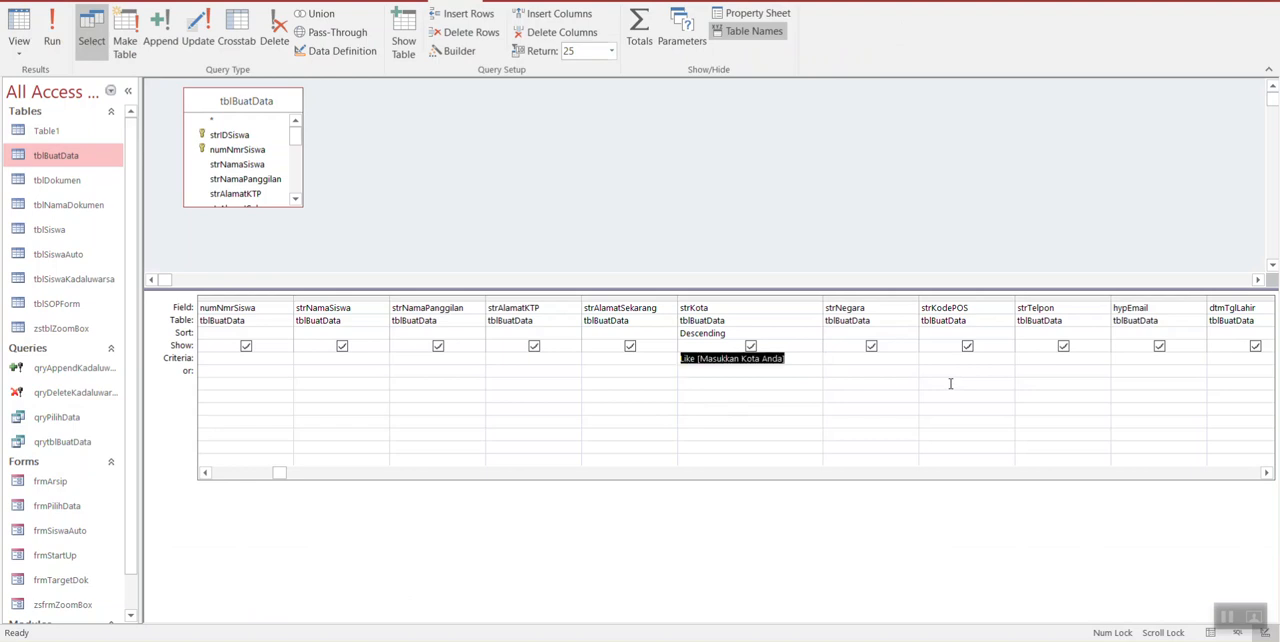
pyautogui.press('Down')
pyautogui.hotkey('ctrl', 'v')
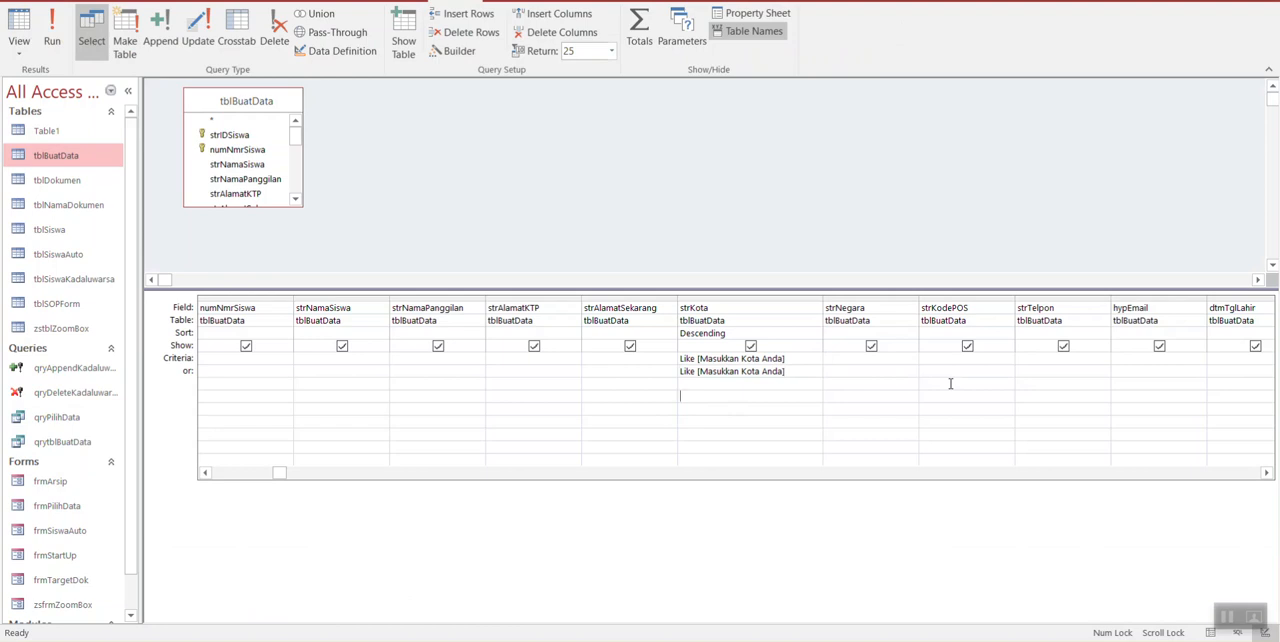
pyautogui.press('Up')
pyautogui.hotkey('ctrl', 'c')
pyautogui.press('Delete')
pyautogui.press('Up')
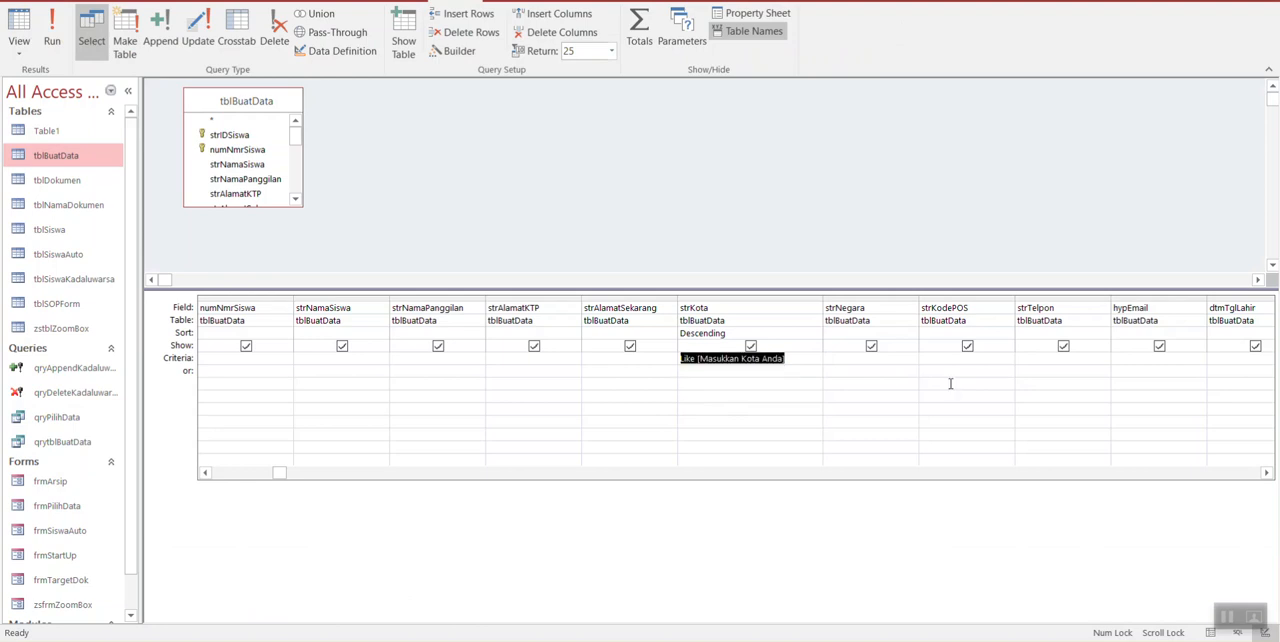
pyautogui.press('Down')
pyautogui.hotkey('ctrl', 'v')
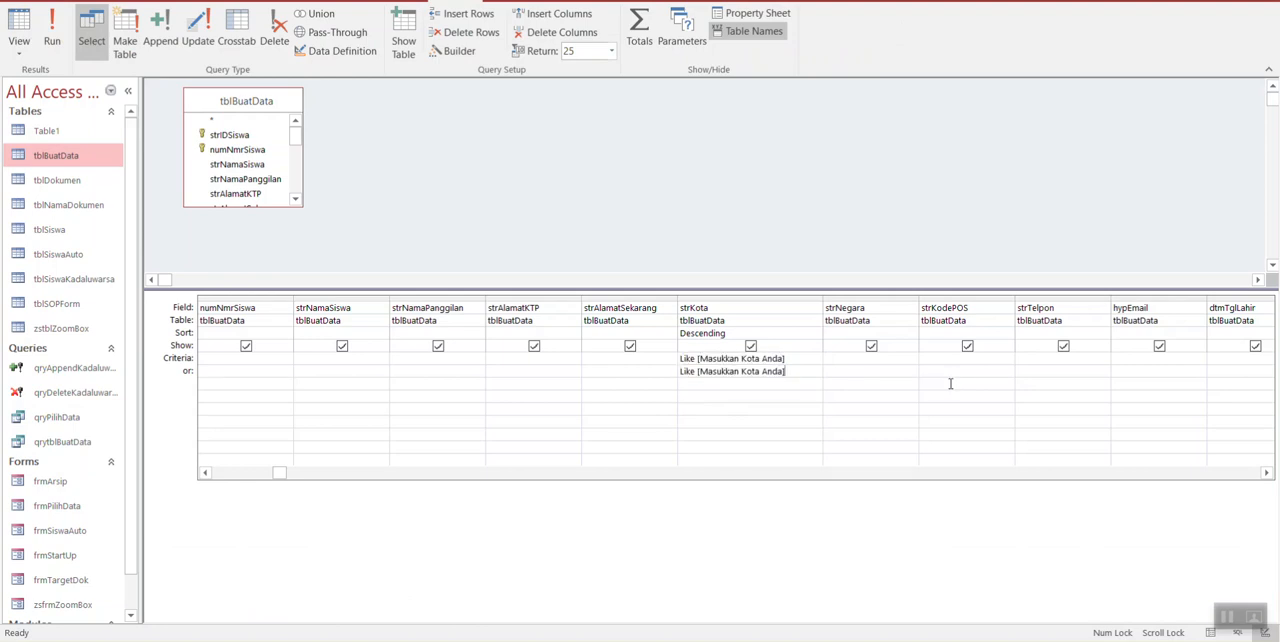
# Step: Append Is Null to strKota's or criterion so that it reads Like [Masukkan Kota Anda] Is Null
pyautogui.write('si')
pyautogui.press('BackSpace')
pyautogui.press('BackSpace')
pyautogui.write('Is Null')
# Step: Run the query with the Masukkan Kota Anda parameter left blank and examine the strKota values in the returned records
pyautogui.moveTo(282, 472); pyautogui.dragTo(922, 481)
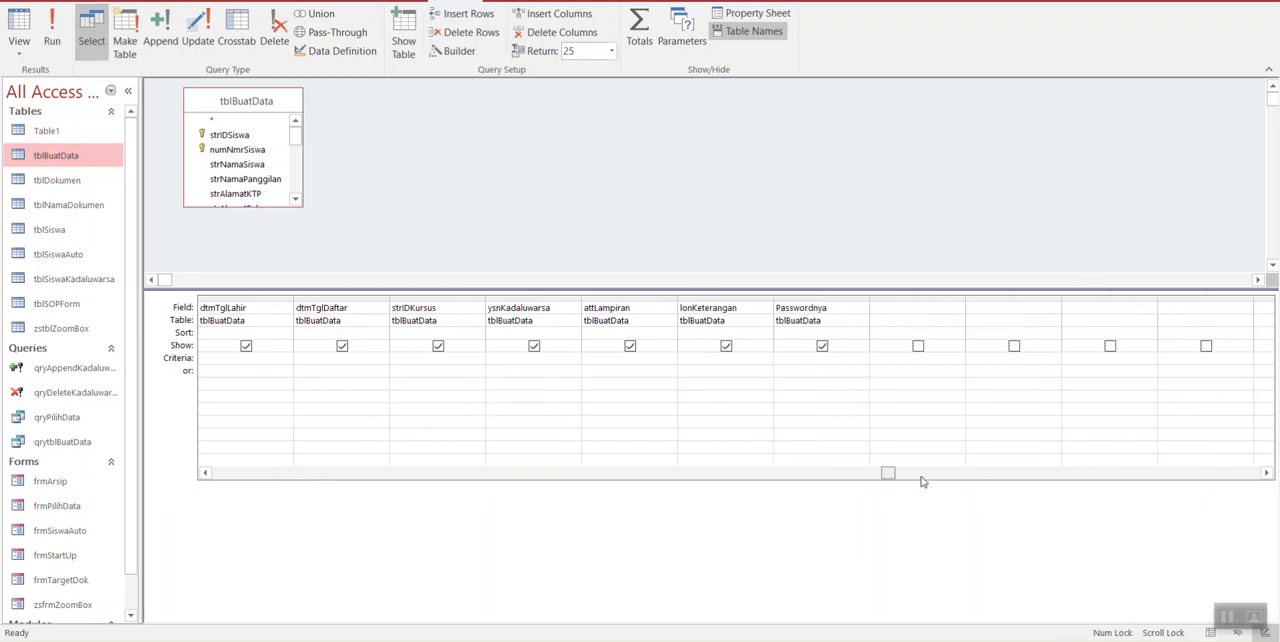
pyautogui.moveTo(820, 489); pyautogui.dragTo(220, 478)
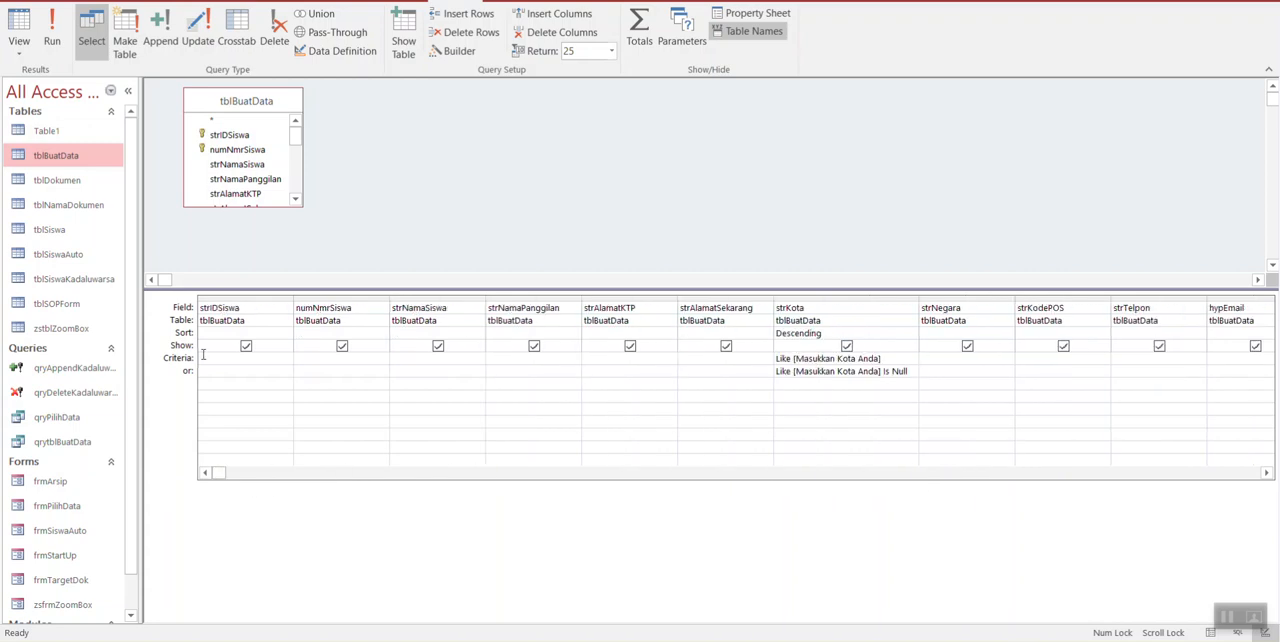
pyautogui.click(52, 40)
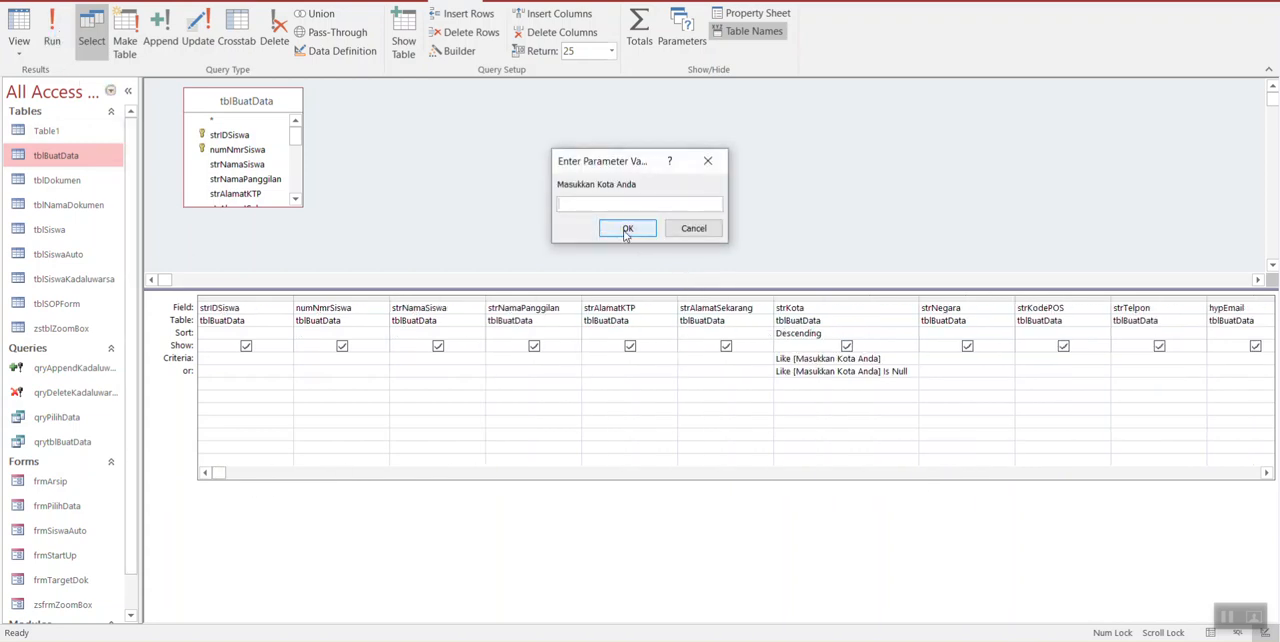
pyautogui.click(626, 230)
pyautogui.scroll(-4, 835, 330)
pyautogui.scroll(4, 849, 380)
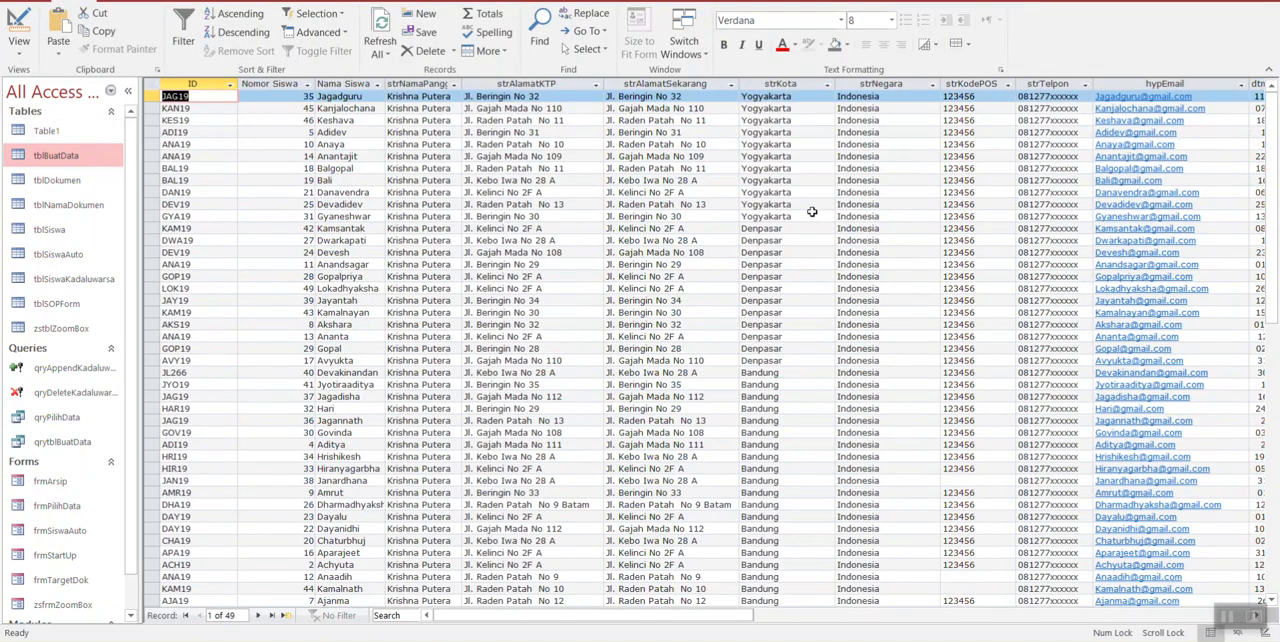
pyautogui.click(810, 215)
pyautogui.click(799, 238)
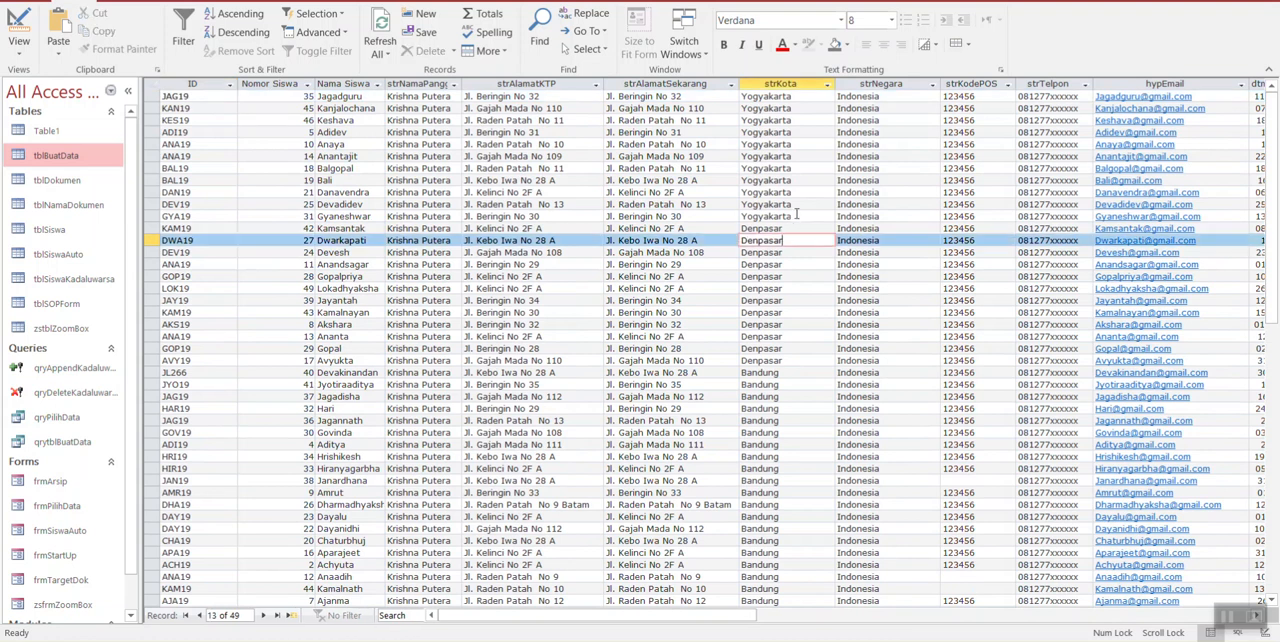
# Step: Copy Yogyakarta from a strKota cell, return to Design view, and run the query with it as the Masukkan Kota Anda parameter value
pyautogui.moveTo(795, 215); pyautogui.dragTo(622, 190)
pyautogui.hotkey('ctrl', 'c')
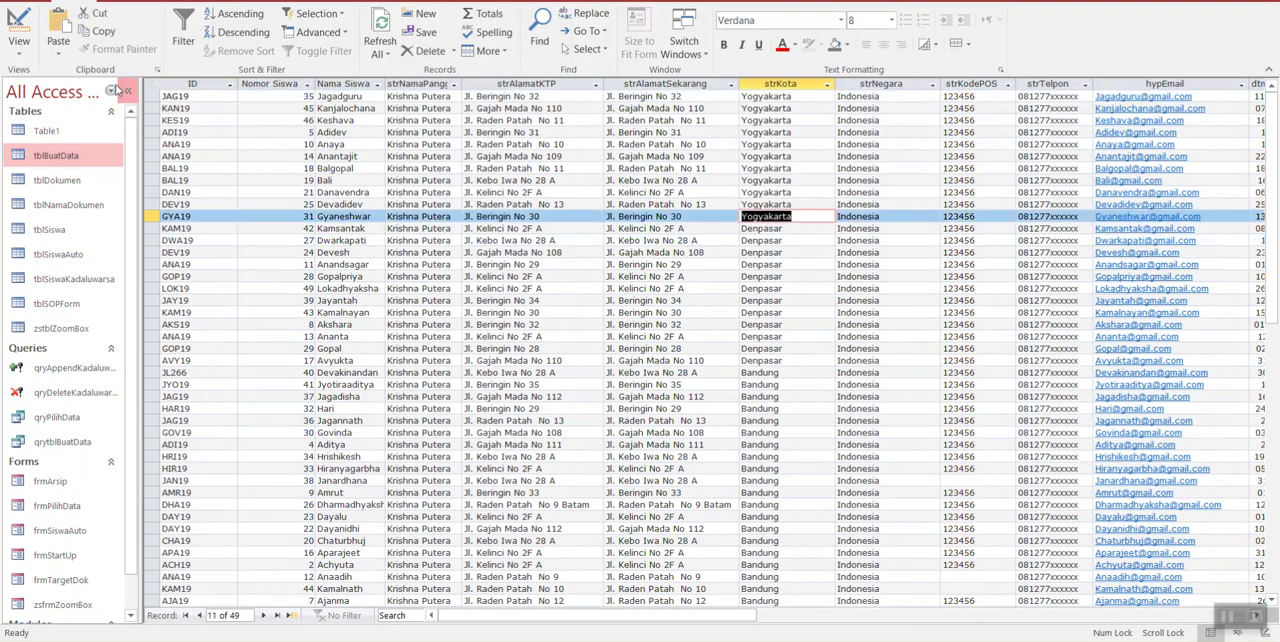
pyautogui.click(19, 30)
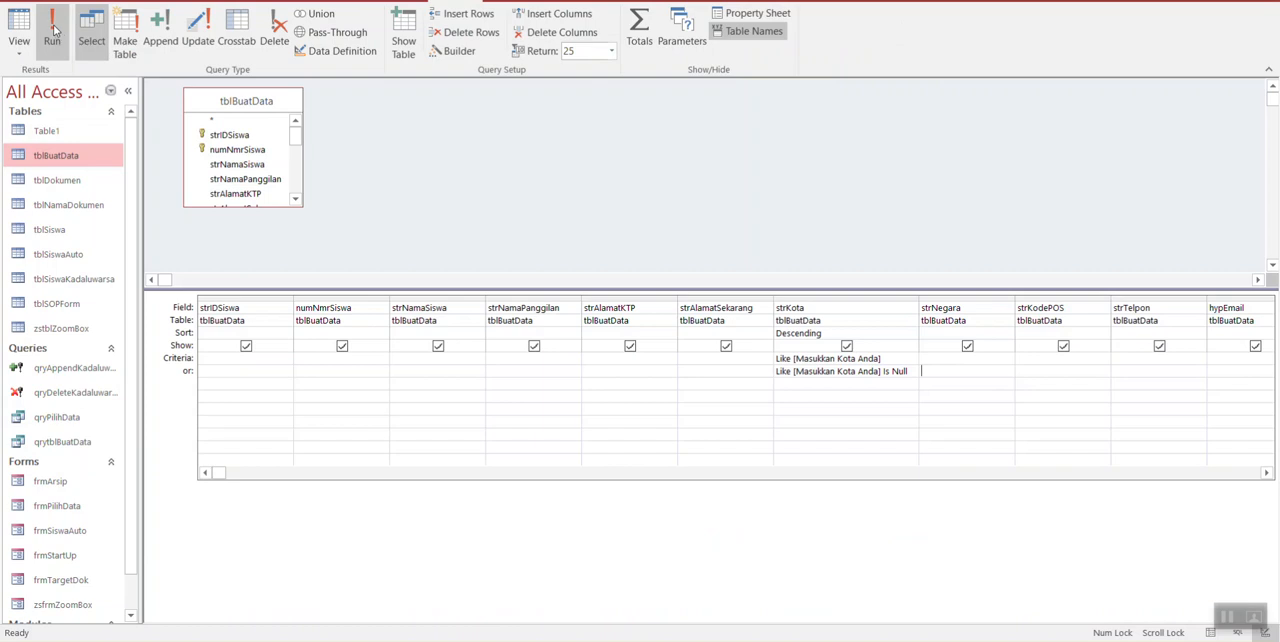
pyautogui.click(52, 36)
pyautogui.hotkey('ctrl', 'v')
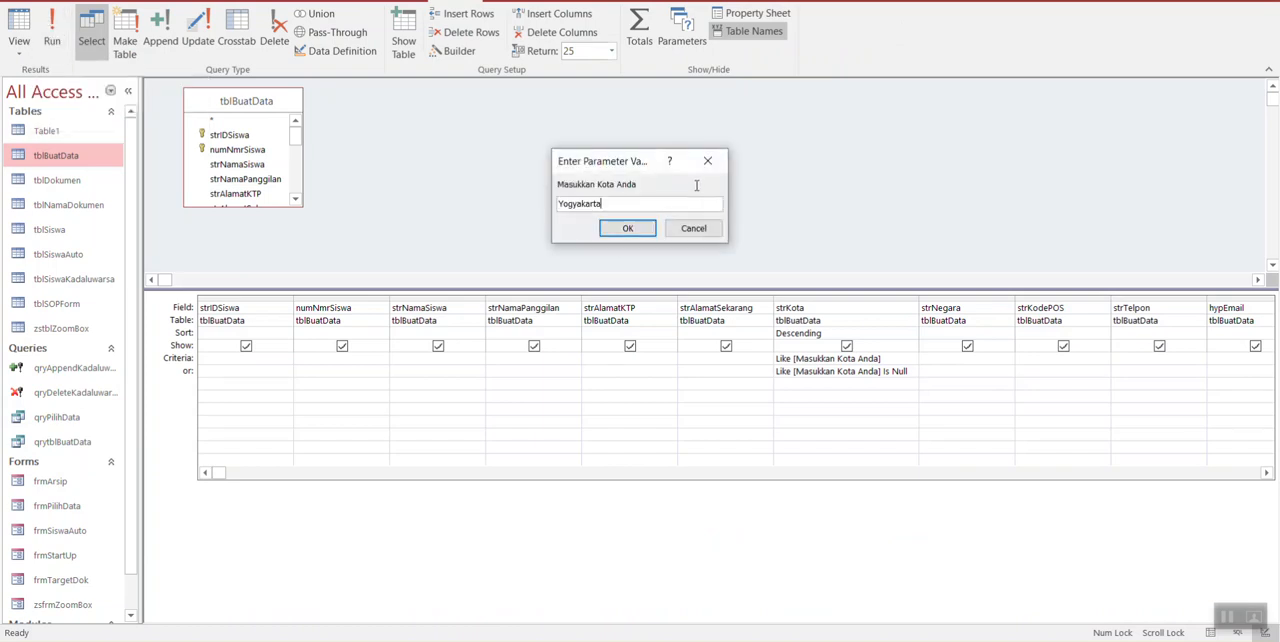
pyautogui.click(627, 228)
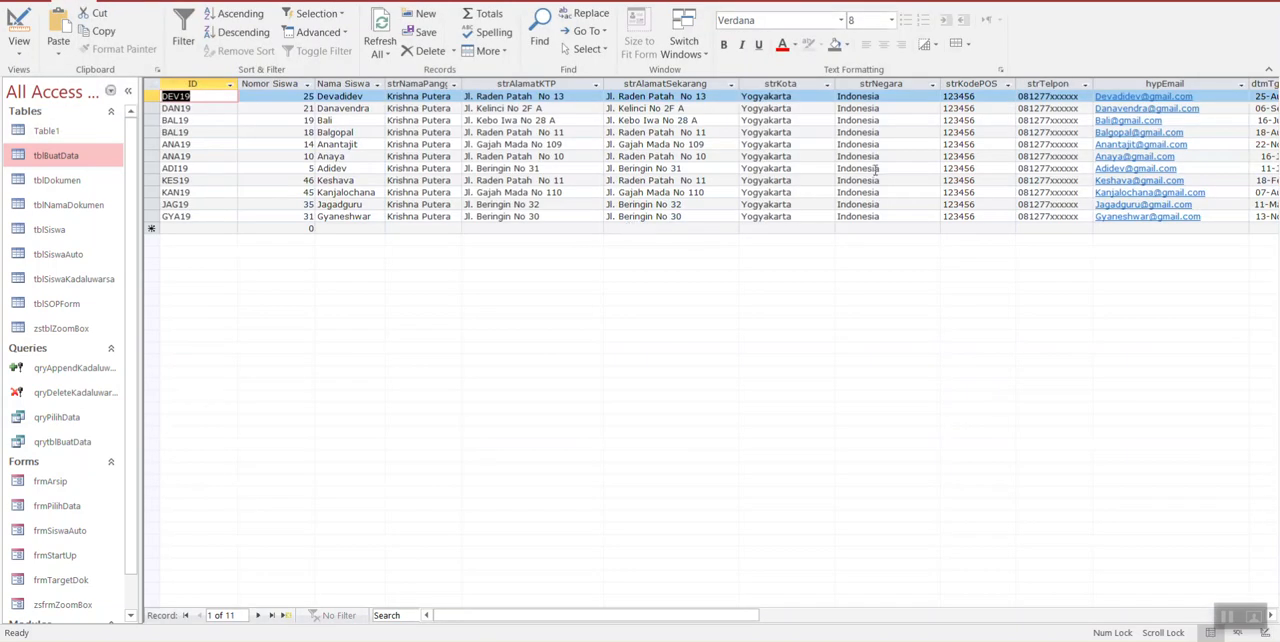
# Step: Return to Design view and delete both Like [Masukkan Kota Anda] criteria from strKota's Criteria and or rows
pyautogui.click(12, 26)
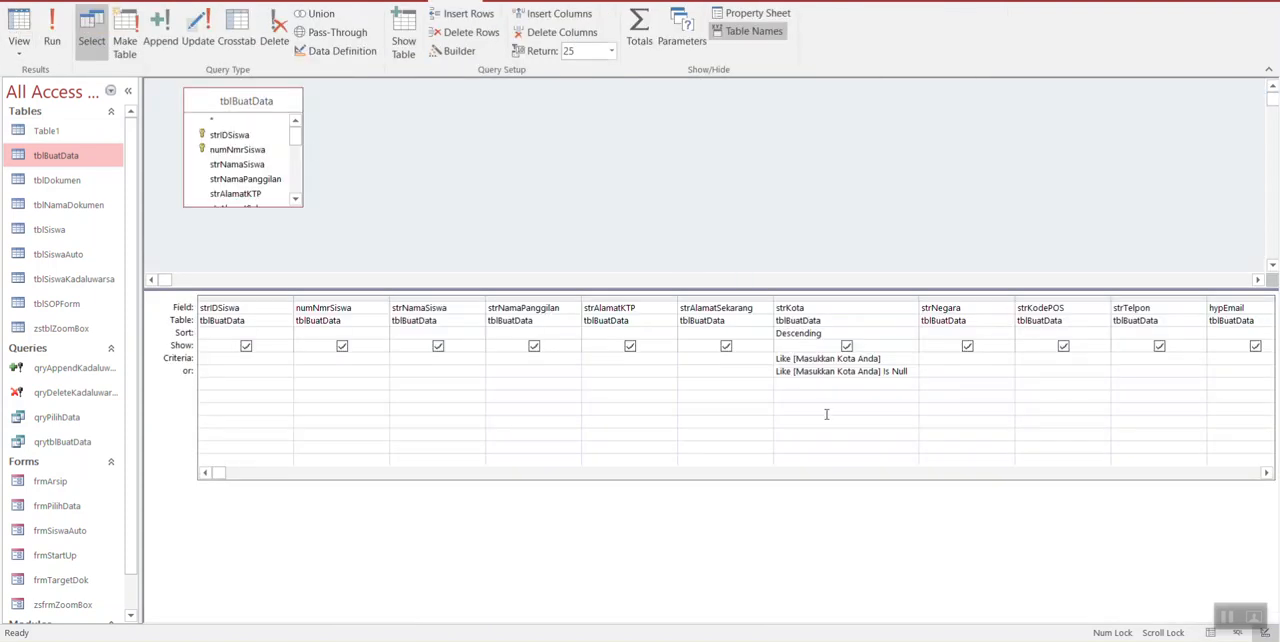
pyautogui.moveTo(218, 476); pyautogui.dragTo(283, 482)
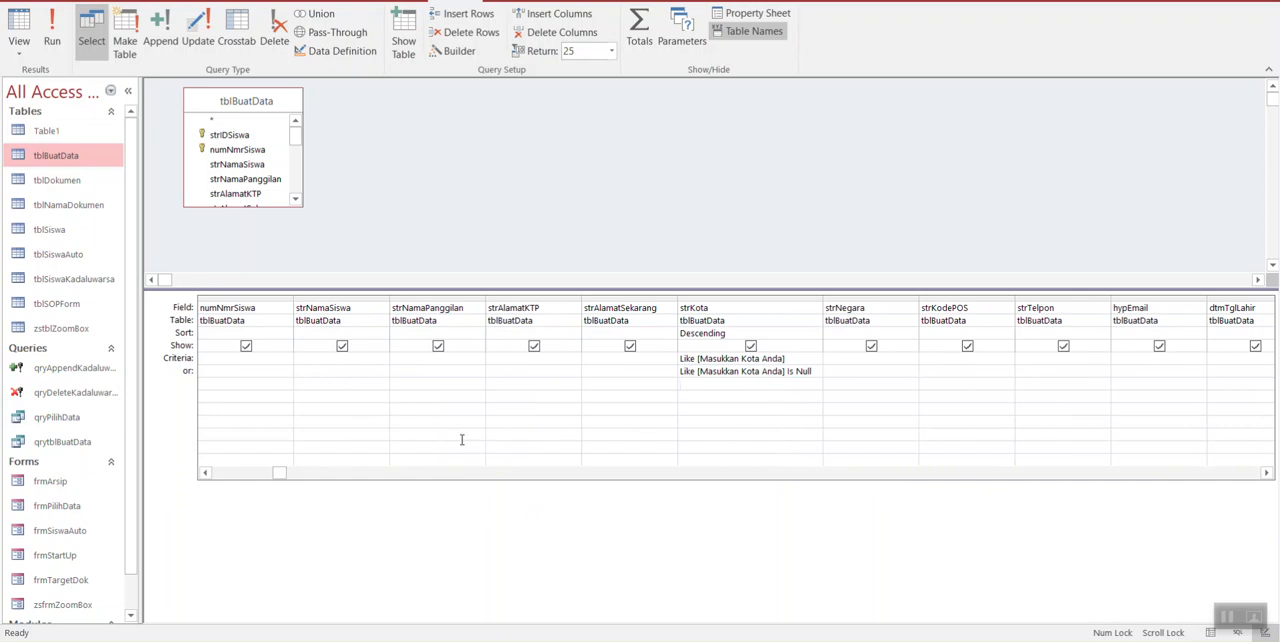
pyautogui.click(301, 474)
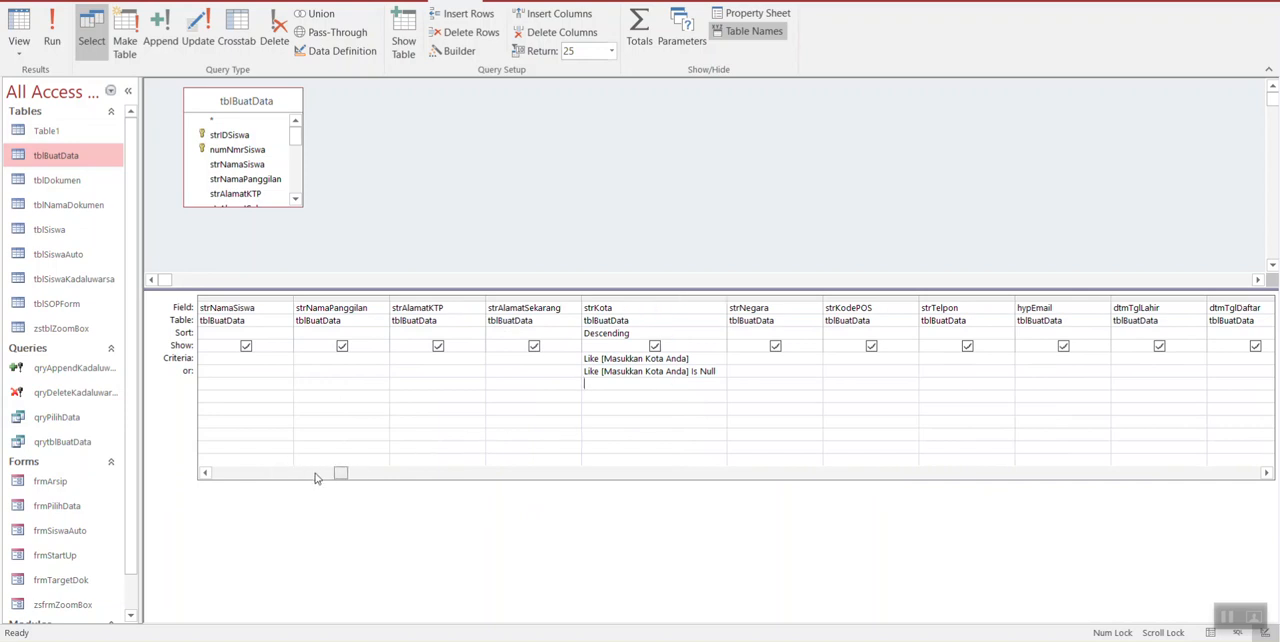
pyautogui.moveTo(338, 474); pyautogui.dragTo(220, 471)
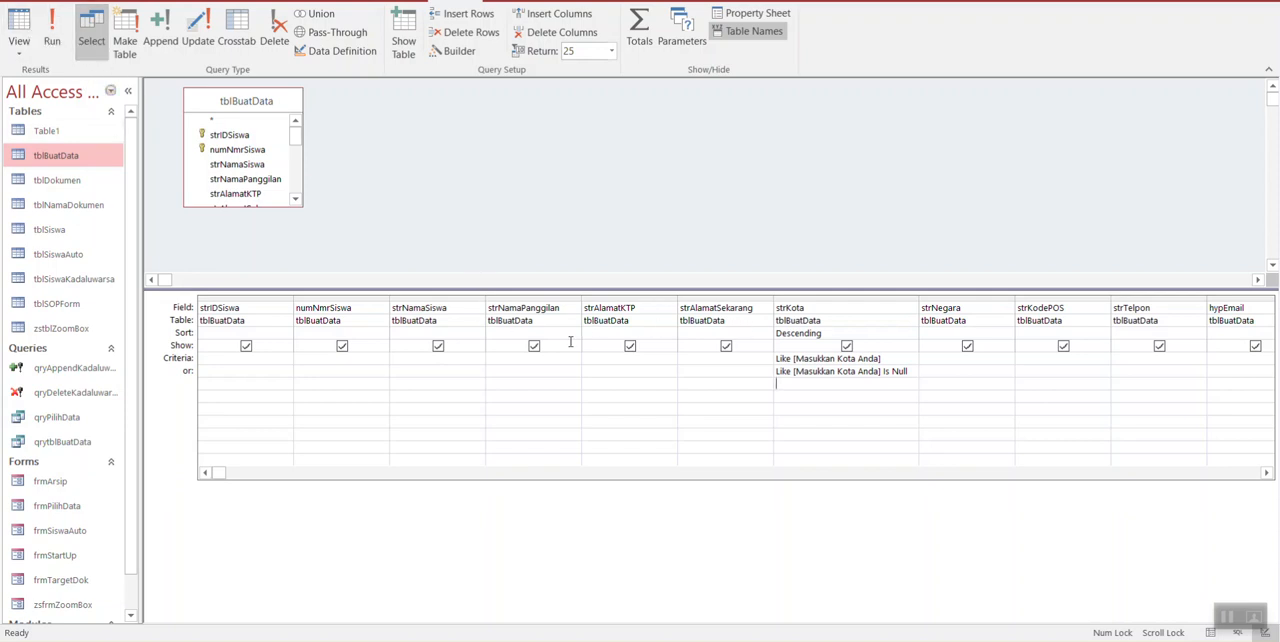
pyautogui.press('Up')
pyautogui.press('Up')
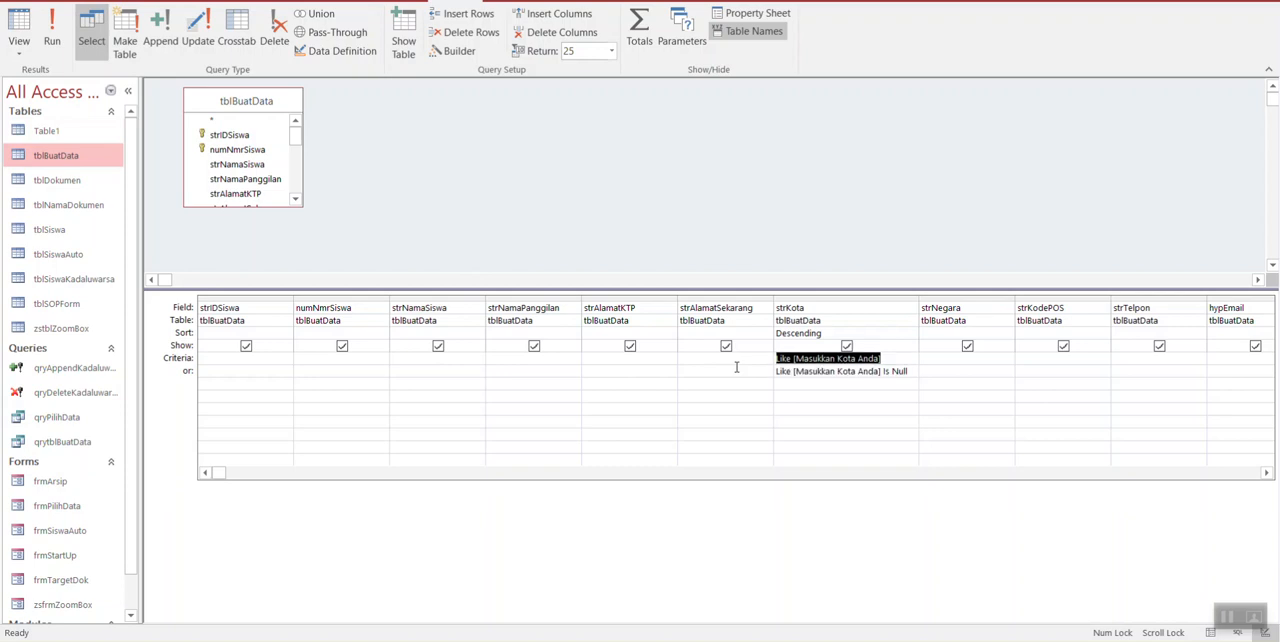
pyautogui.press('Delete')
pyautogui.press('Down')
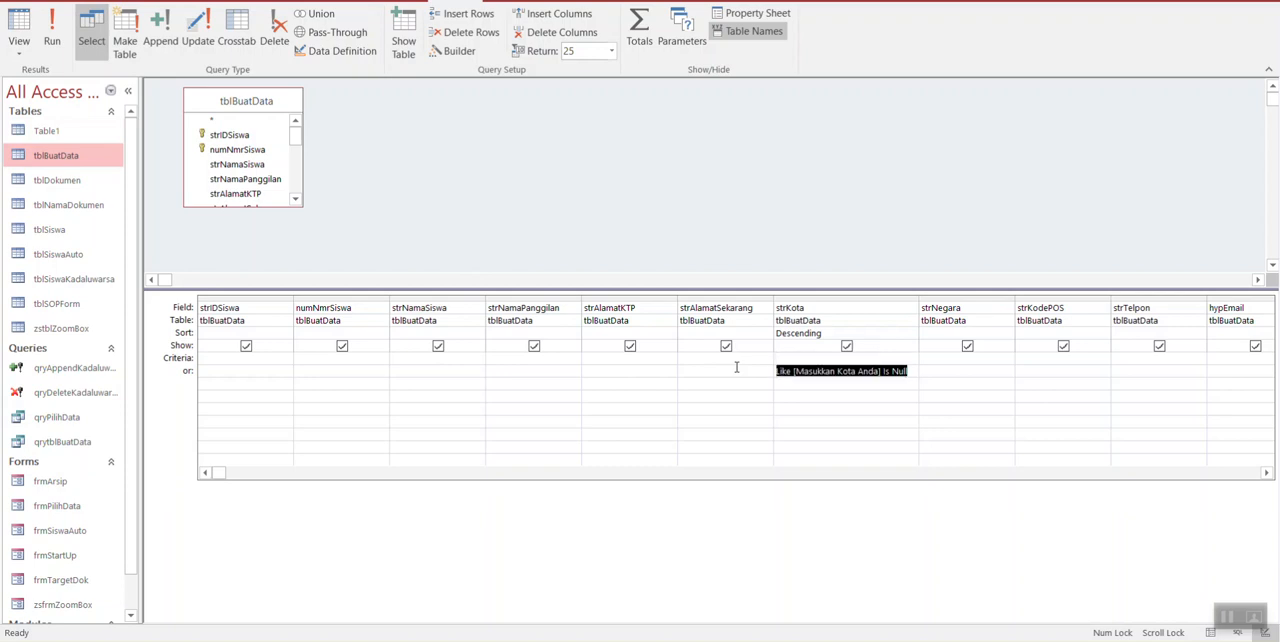
pyautogui.press('Delete')
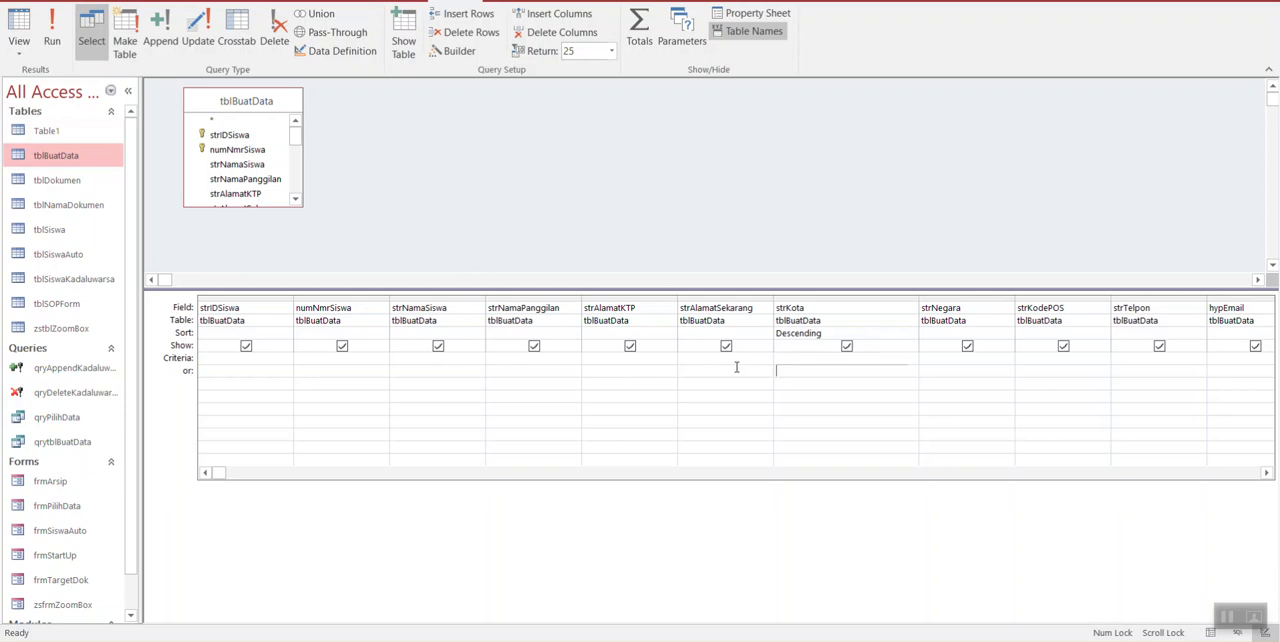
# Step: Set strNamaSiswa's criterion to Like "*b*" and display the query's matching records in Datasheet view
pyautogui.click(419, 358)
pyautogui.write('Like "b')
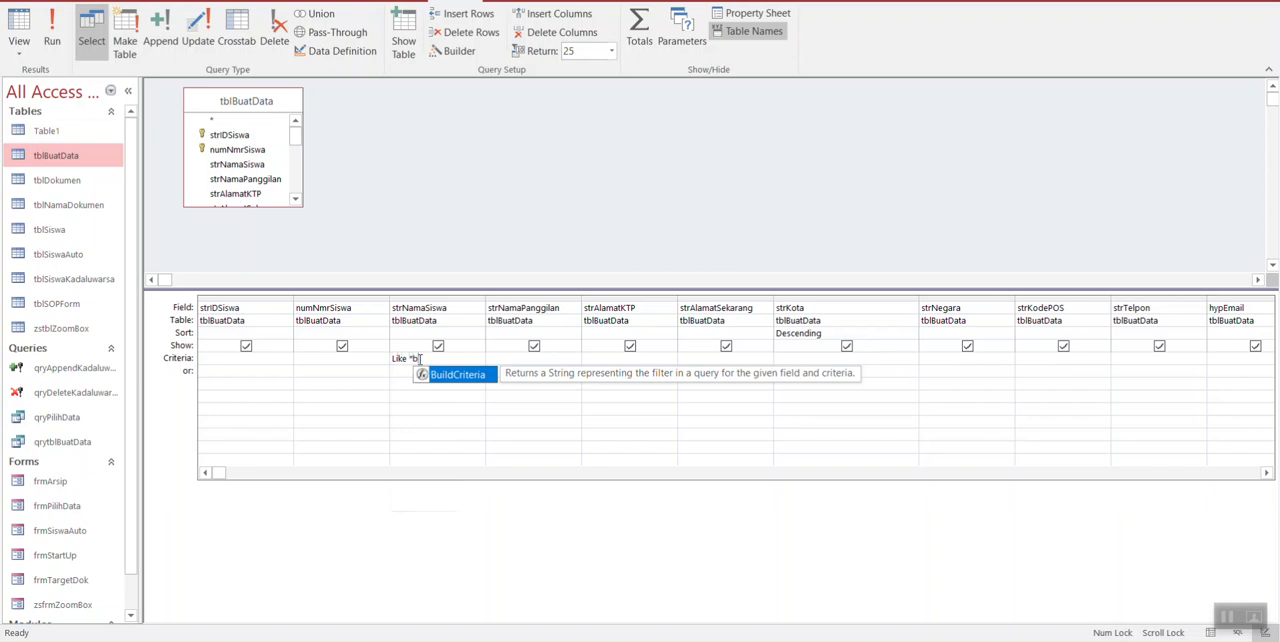
pyautogui.write('"')
pyautogui.click(422, 372)
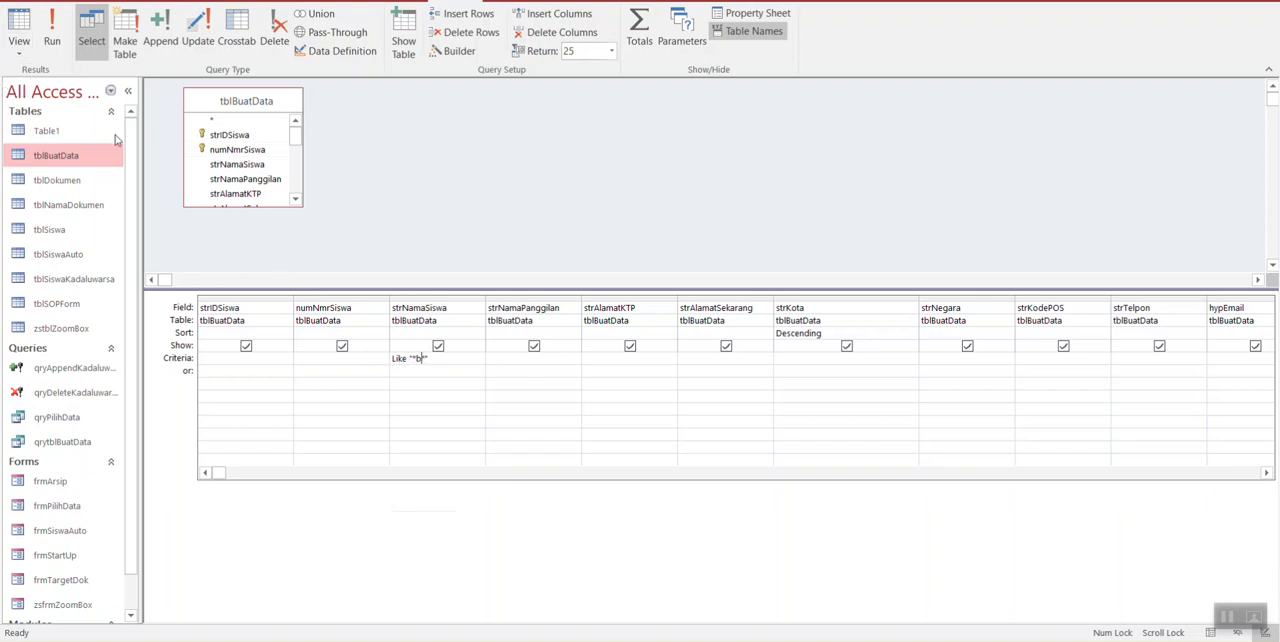
pyautogui.click(25, 38)
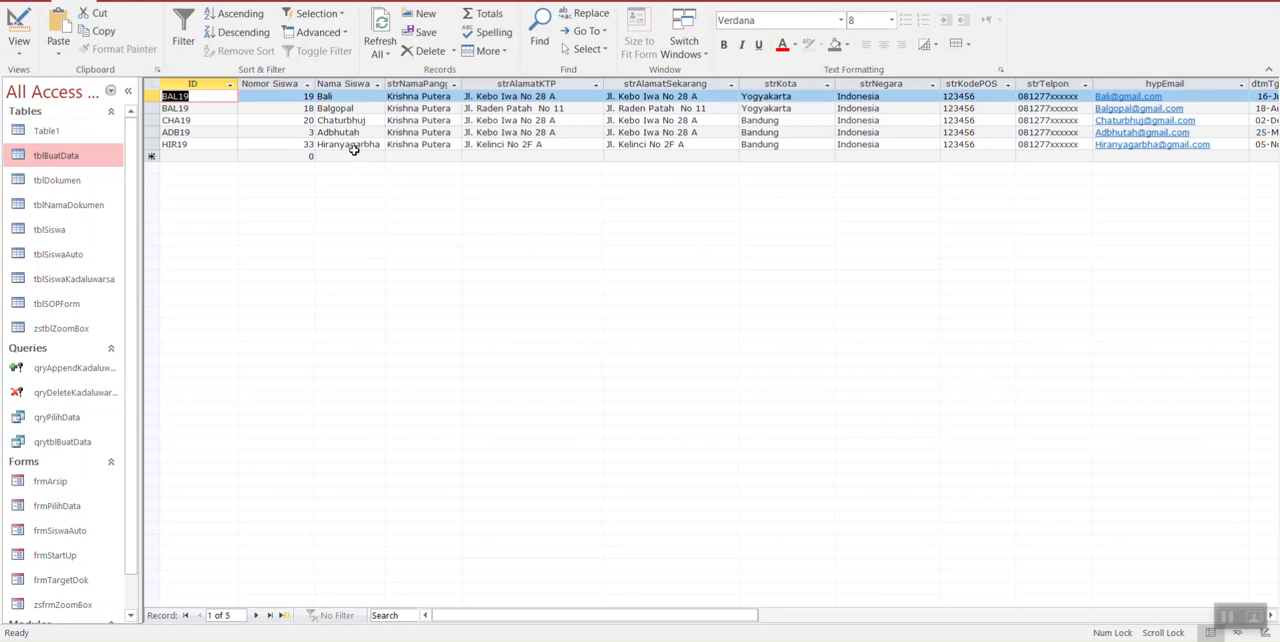
# Step: Return to Design view, change strNamaSiswa's criterion to Like "*ar*", and display the matching records
pyautogui.click(20, 25)
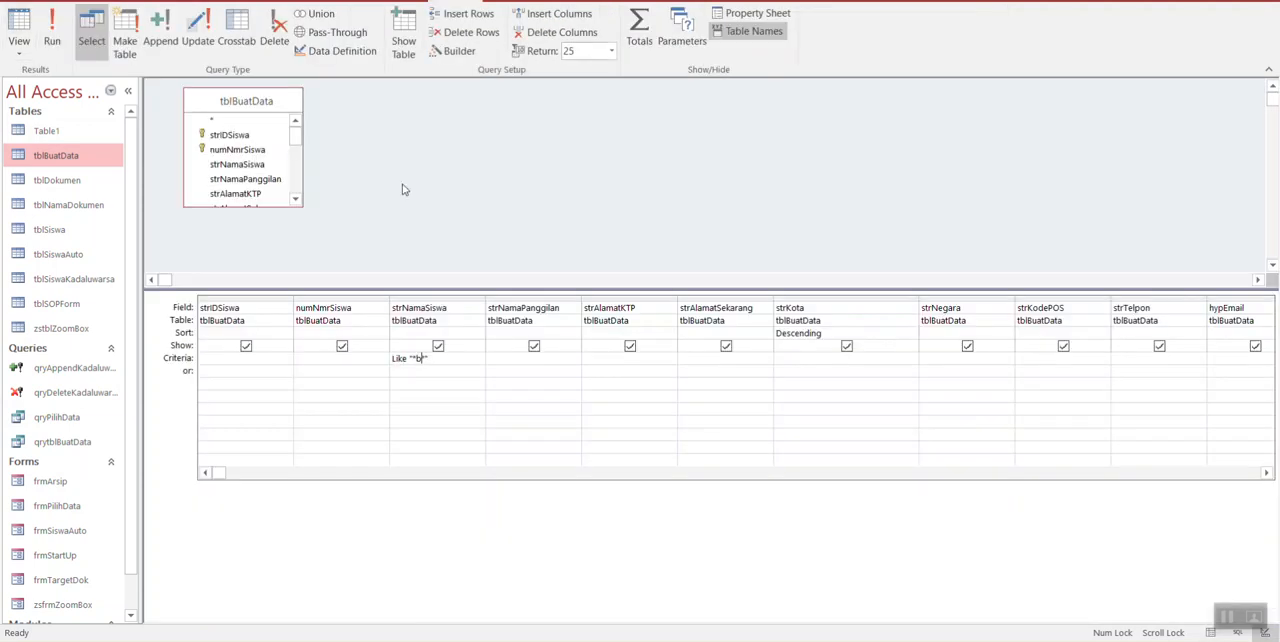
pyautogui.press('BackSpace')
pyautogui.write('ar')
pyautogui.click(29, 22)
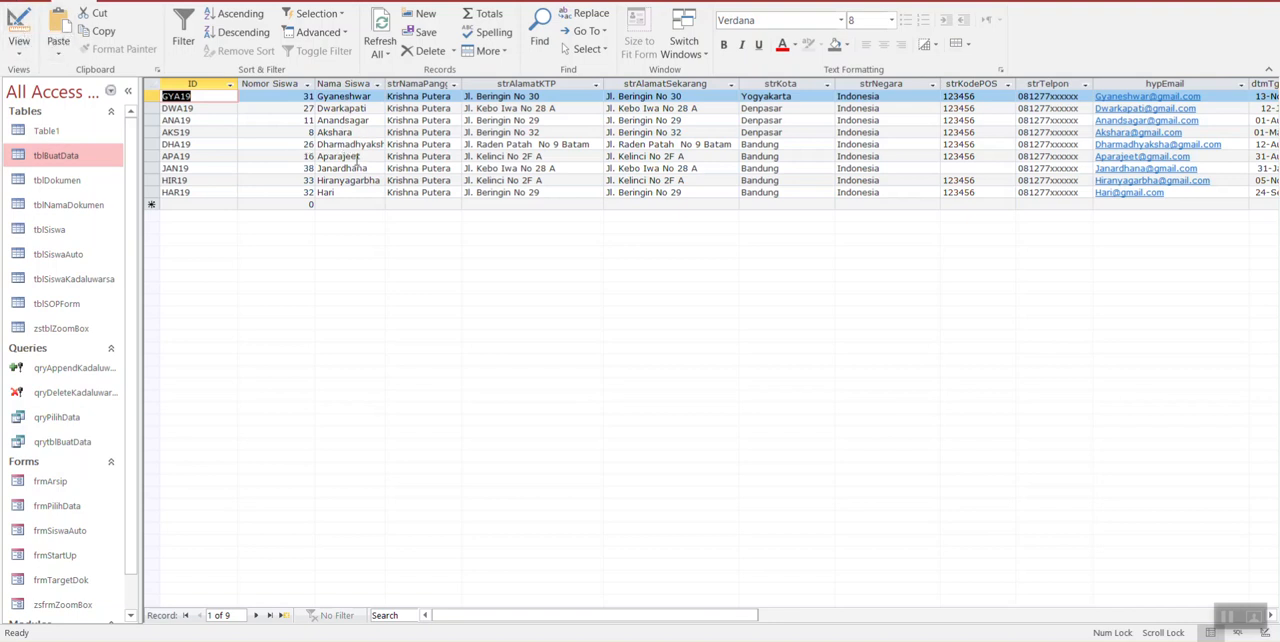
# Step: Return to Design view and delete strNamaSiswa's Like "*ar*" criterion
pyautogui.click(24, 30)
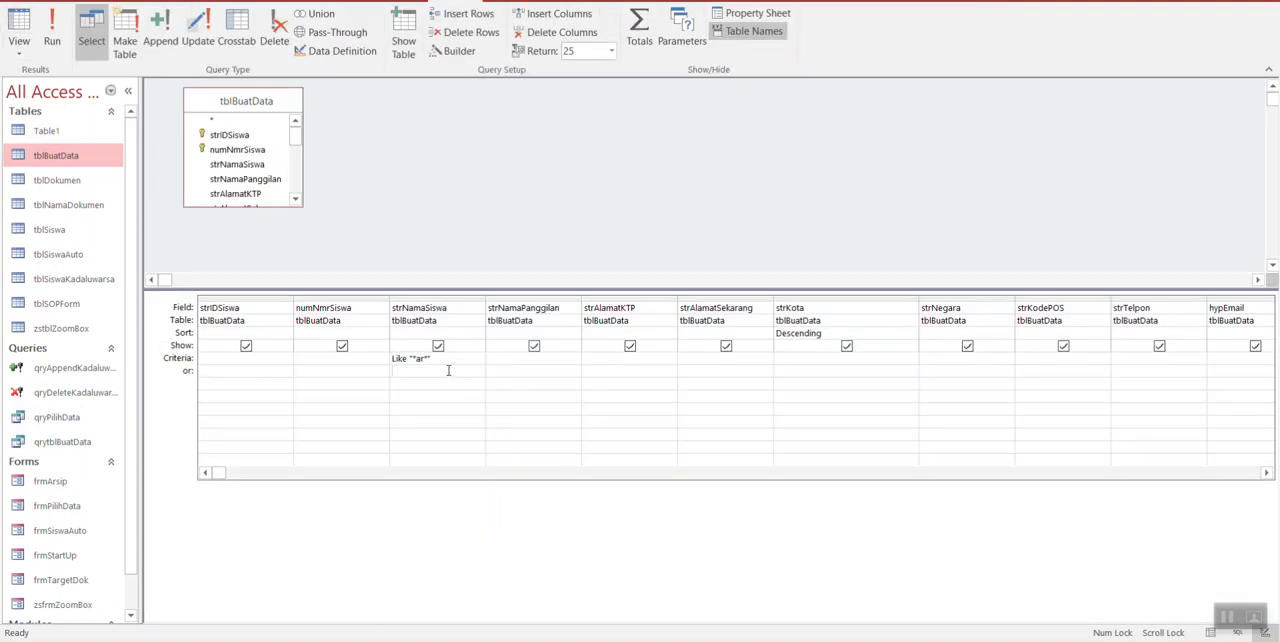
pyautogui.press('Up')
pyautogui.press('Delete')
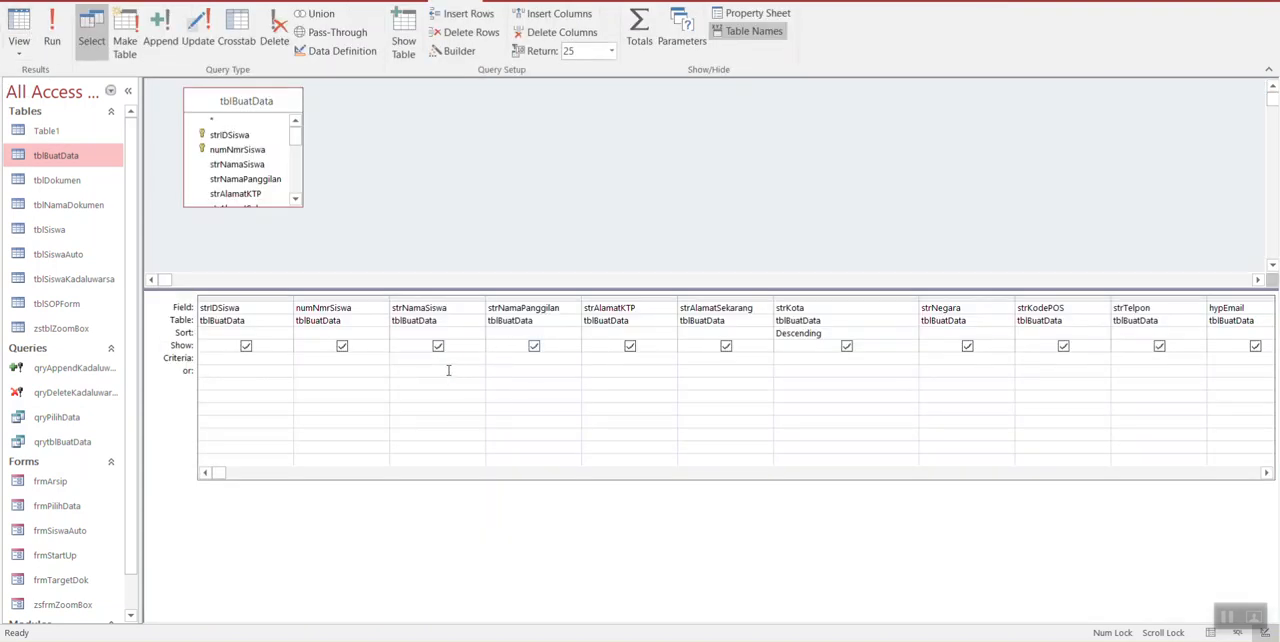